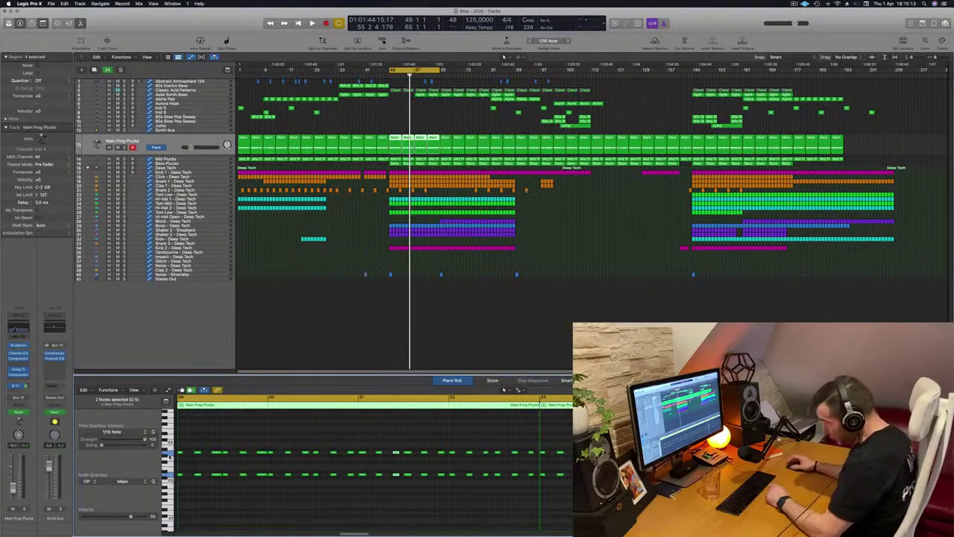
Solo the Main Prog Plucks track, play it back, and open its Channel EQ to view the filter movement
click(598, 238)
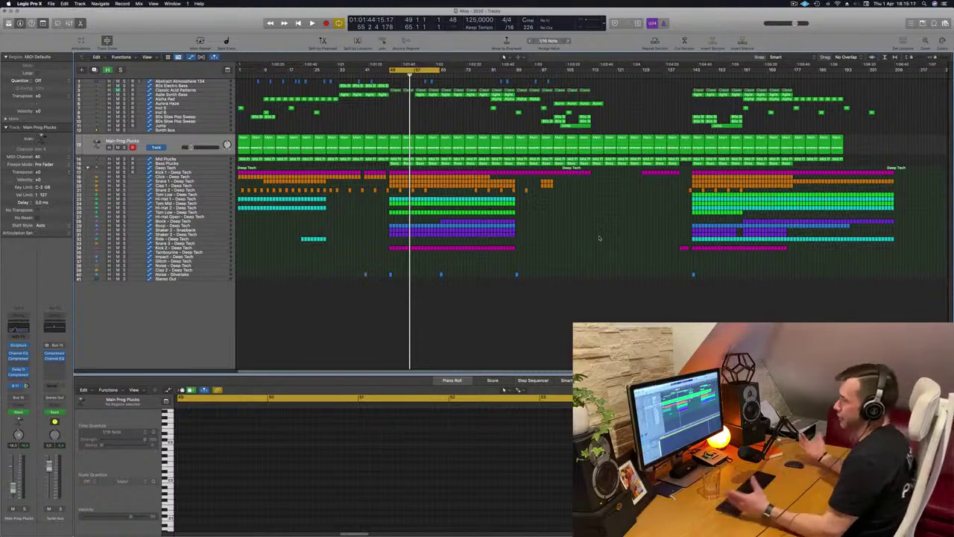
click(212, 140)
key(ctrl+s)
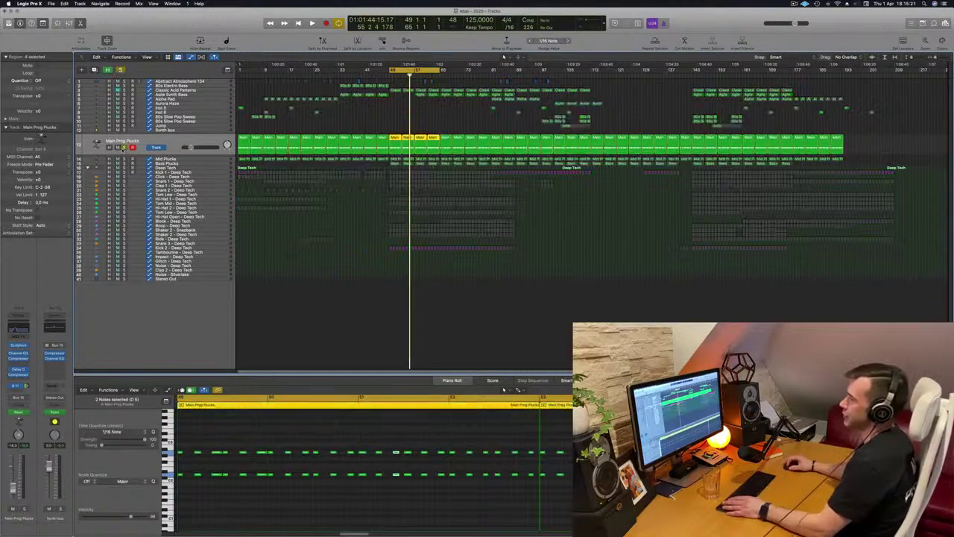
key(space)
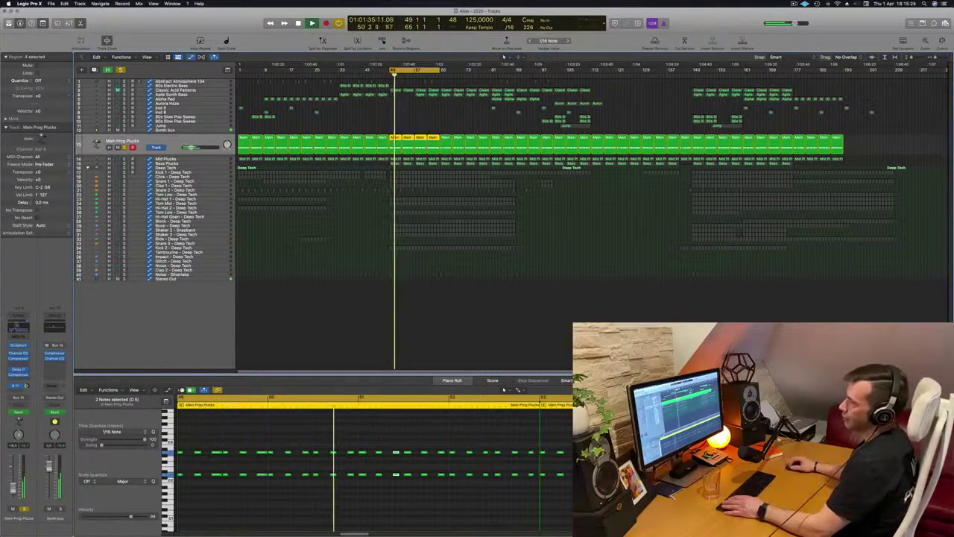
click(17, 326)
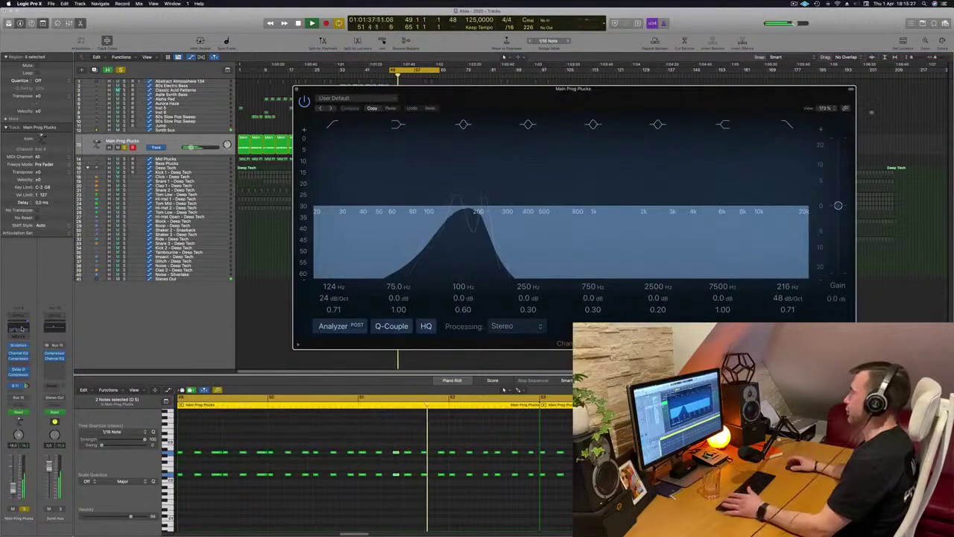
drag(507, 88, 552, 185)
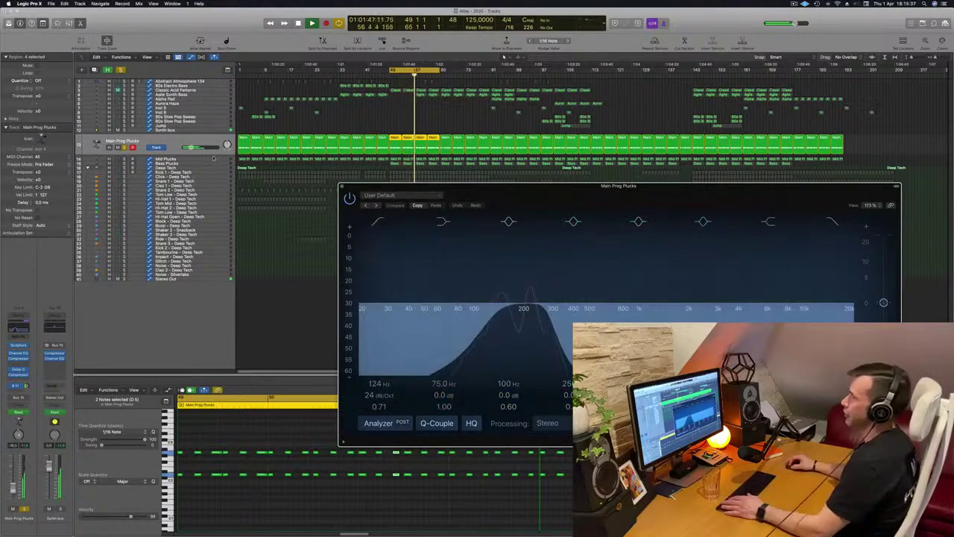
Solo the Mid Plucks track as well and show its Channel EQ beside the Main Prog Plucks EQ during playback
key(Down)
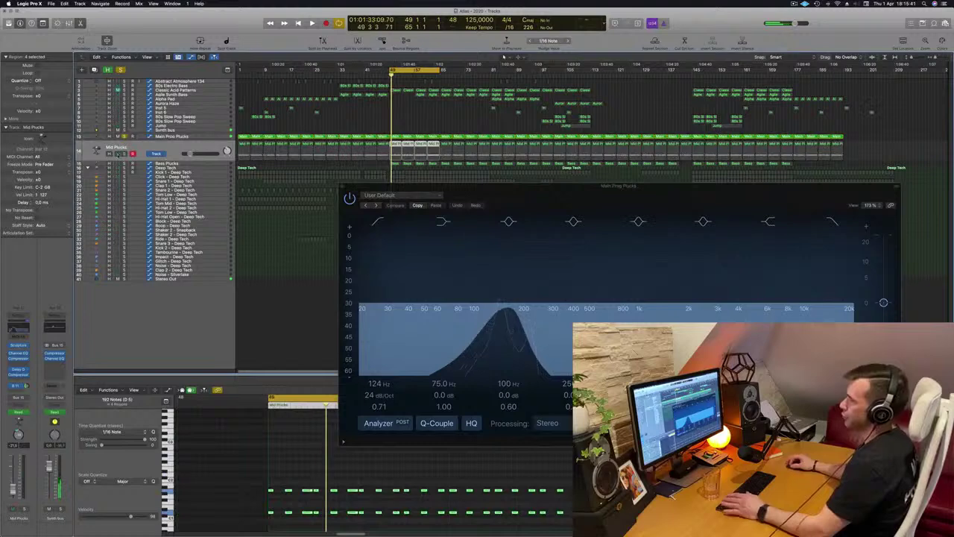
key(ctrl+m)
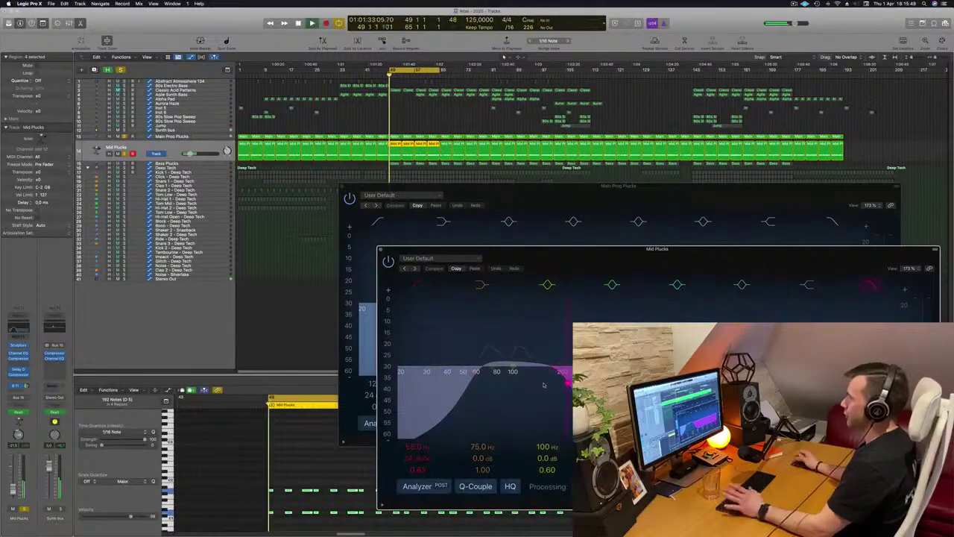
drag(620, 256, 377, 248)
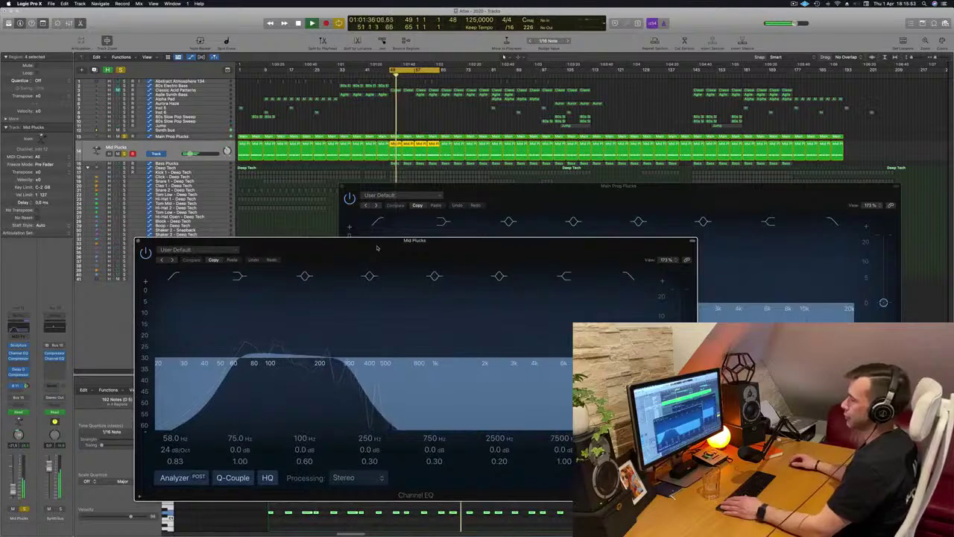
drag(378, 248, 275, 244)
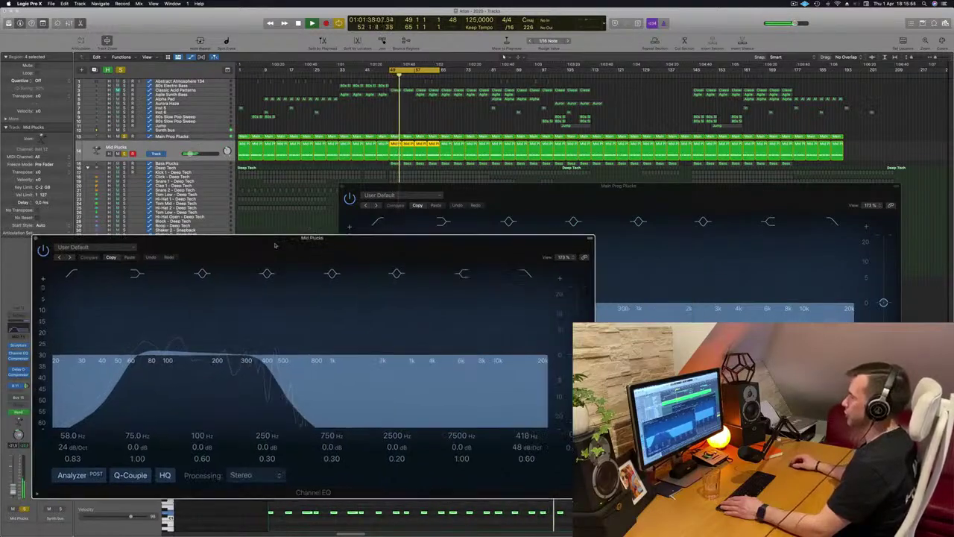
drag(641, 199, 679, 190)
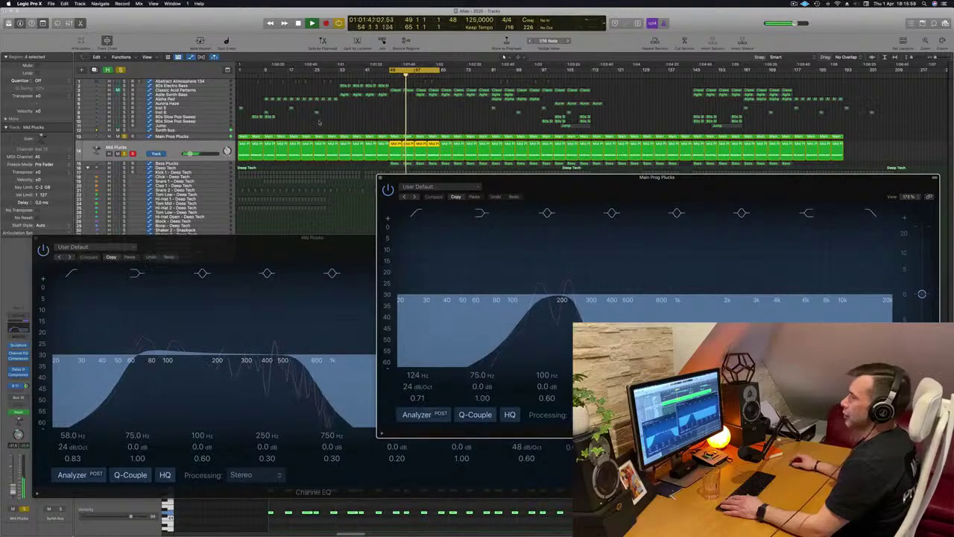
Add the Bass Plucks track to the soloed layers during playback and move both EQ windows away from the tracks
click(211, 165)
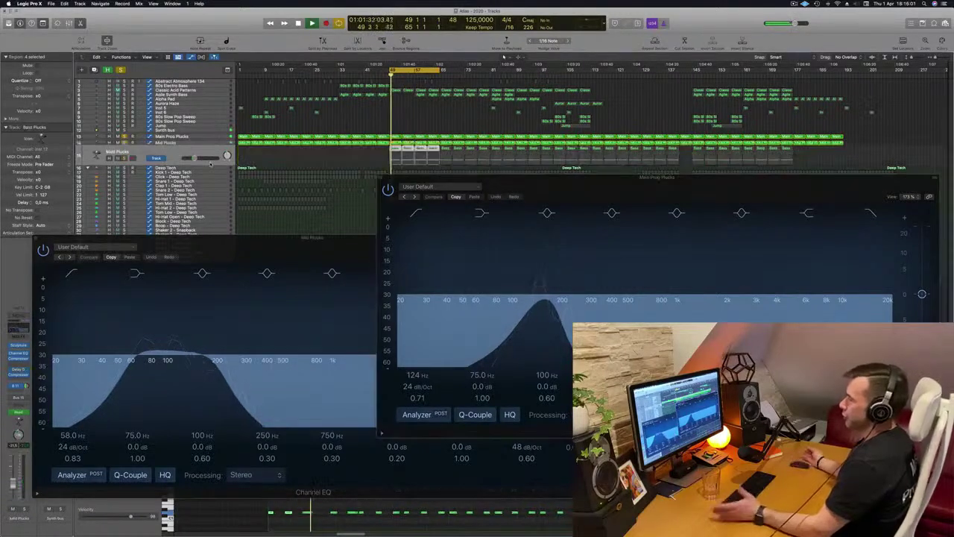
key(space)
click(373, 154)
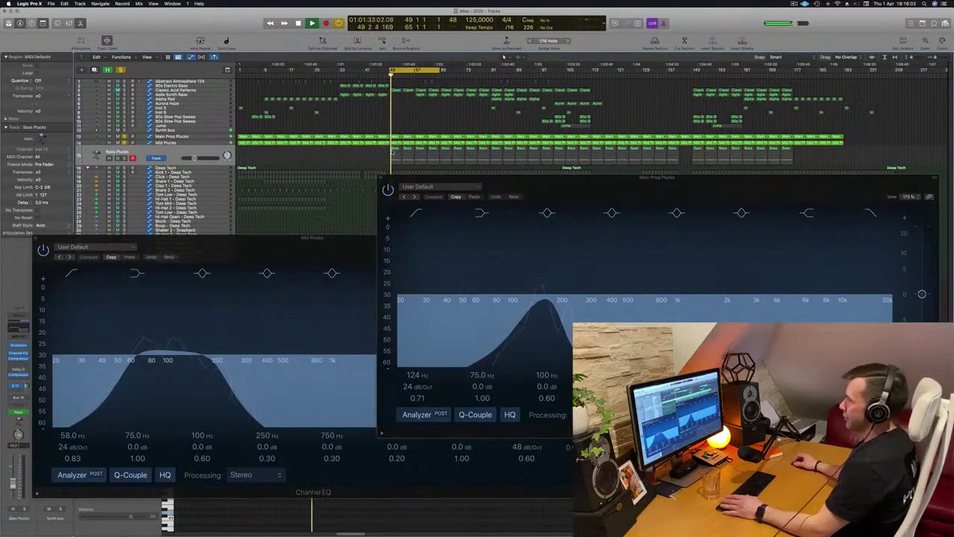
click(395, 151)
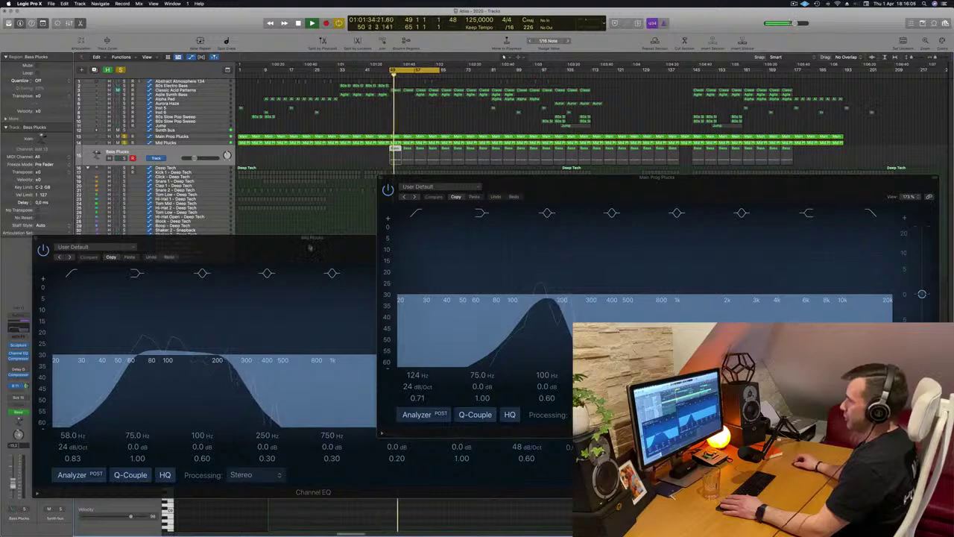
drag(310, 248, 899, 209)
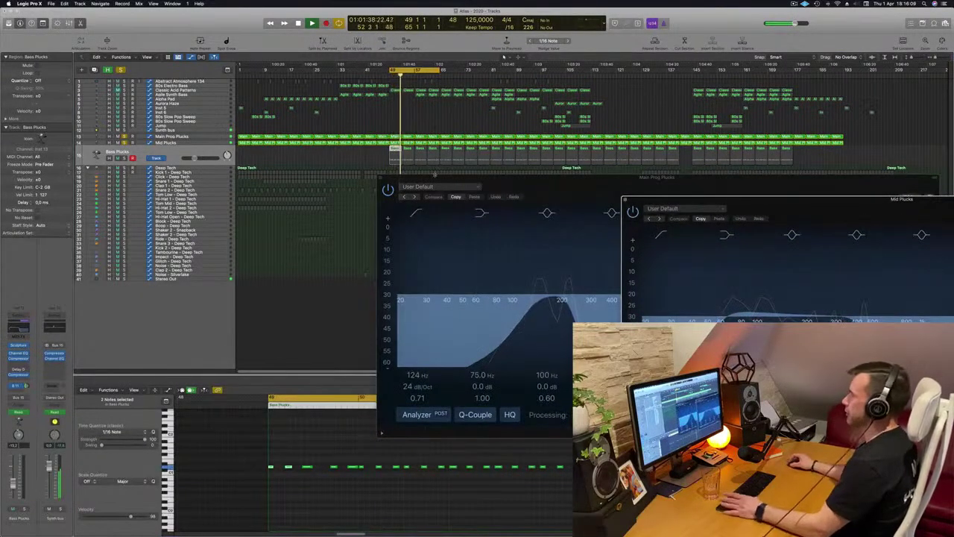
drag(515, 186, 459, 214)
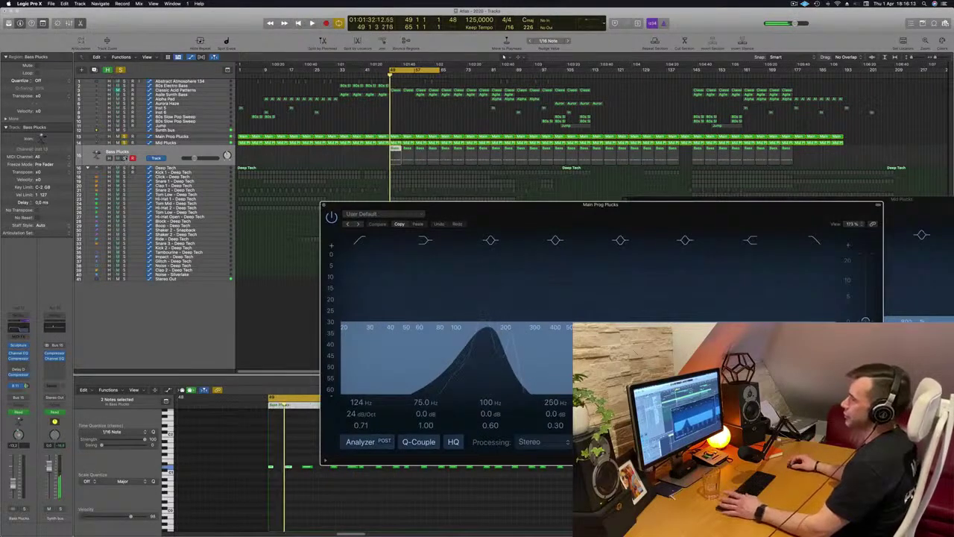
click(126, 158)
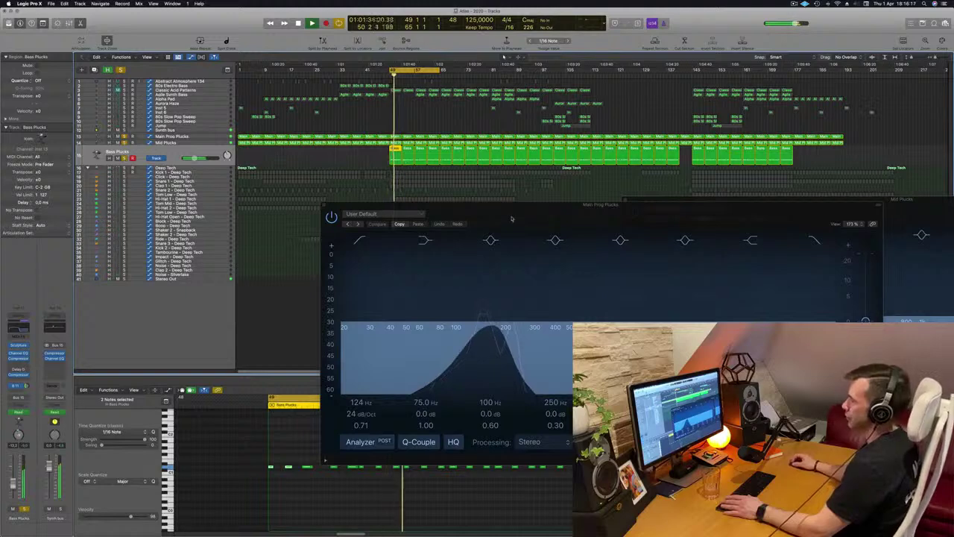
drag(511, 219, 848, 204)
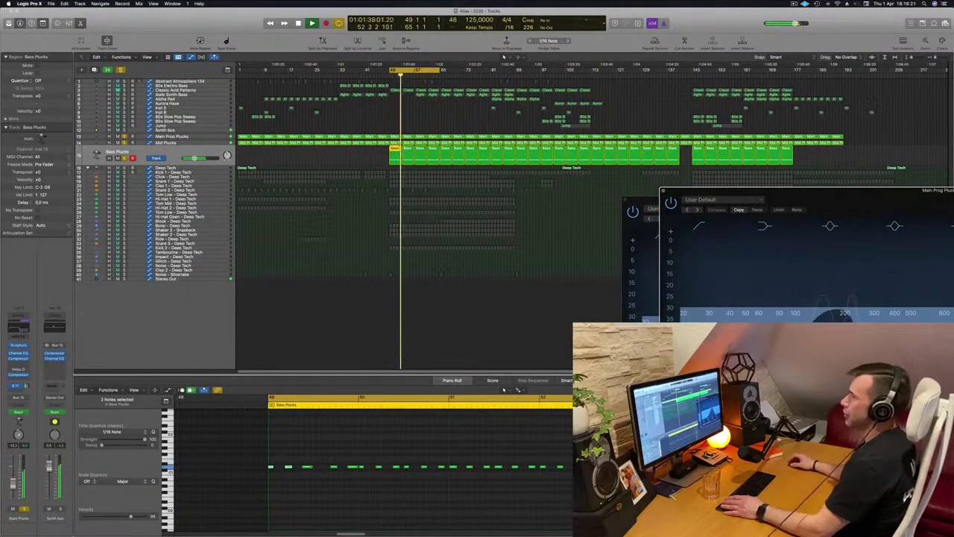
Solo the Kick 1 - Deep Tech track along with the three pluck layers and play them together
key(space)
click(204, 172)
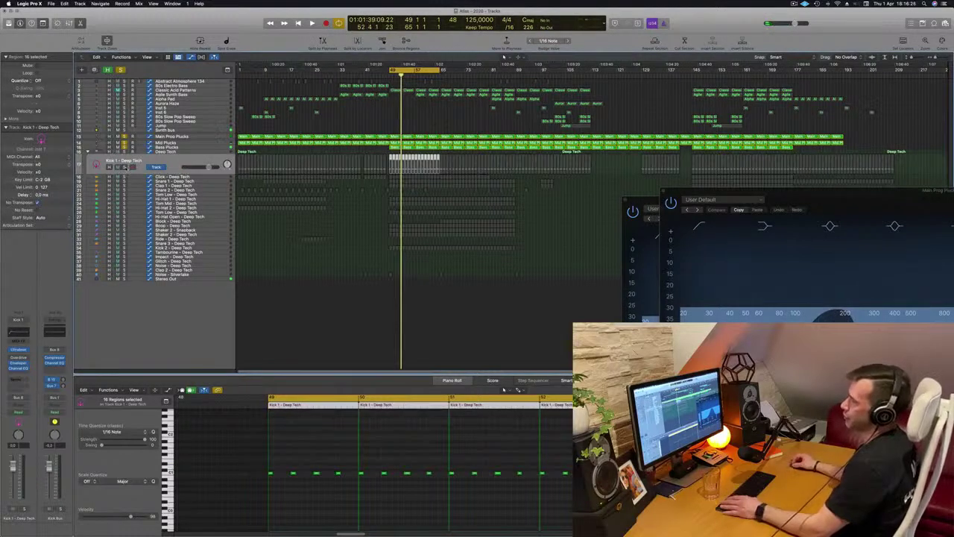
key(space)
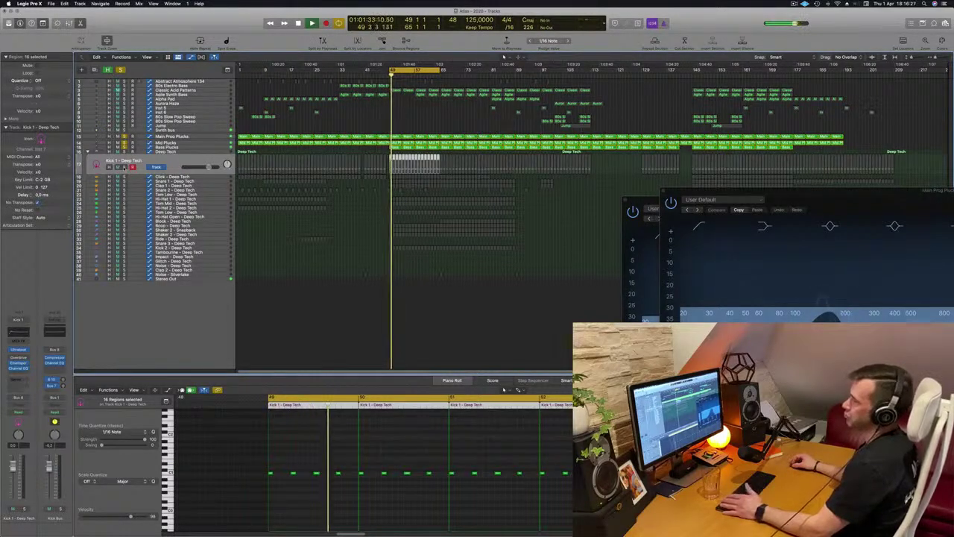
key(space)
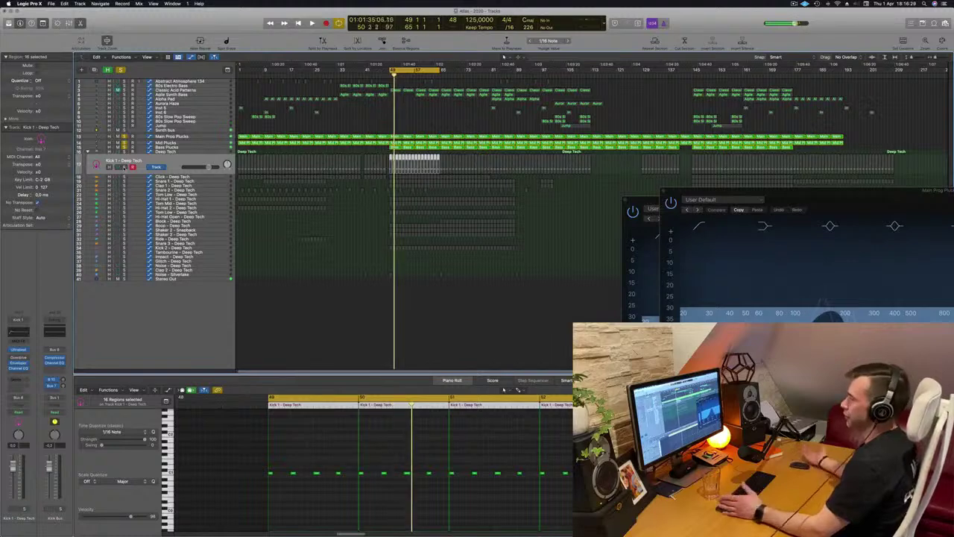
key(ctrl+m)
key(space)
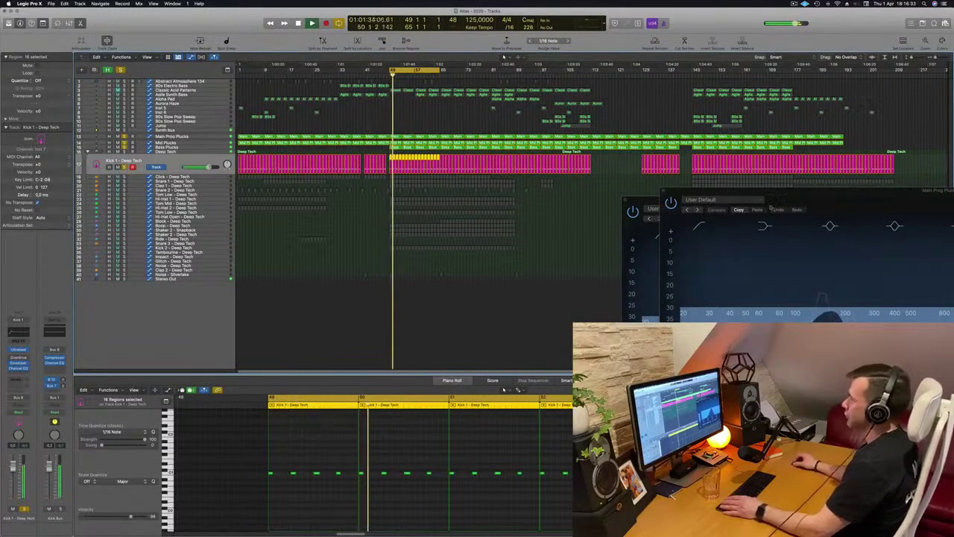
drag(770, 207, 574, 235)
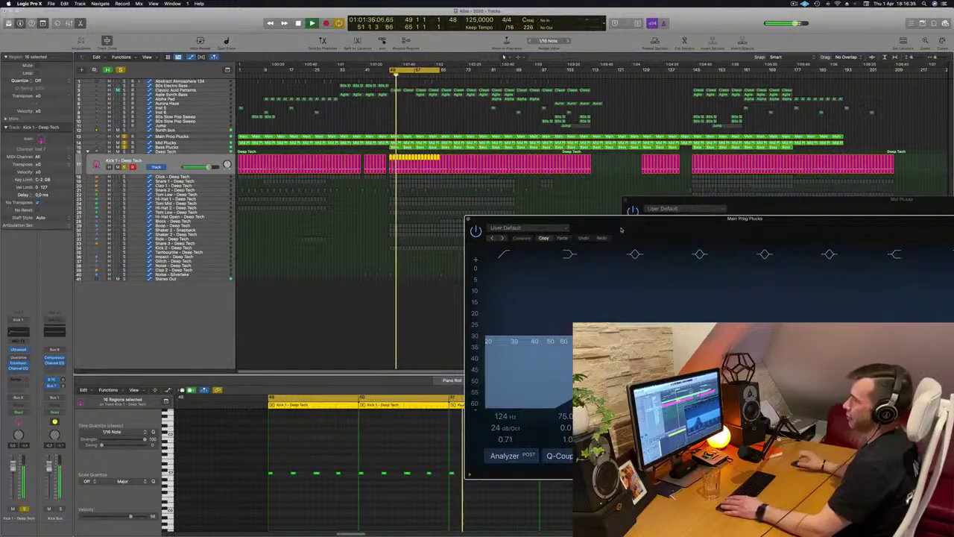
Open the Compressor on the Synth bus and place its window clear of the track list
click(214, 131)
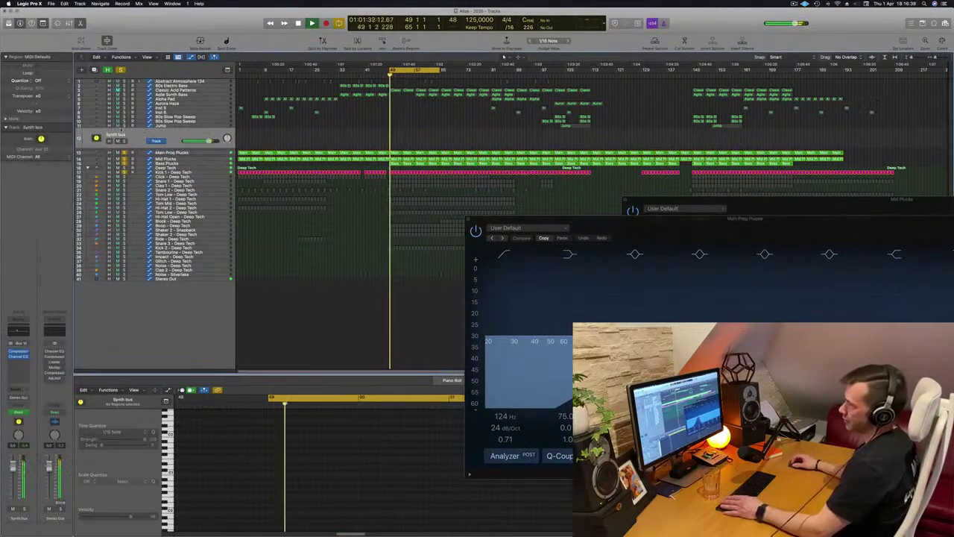
click(19, 352)
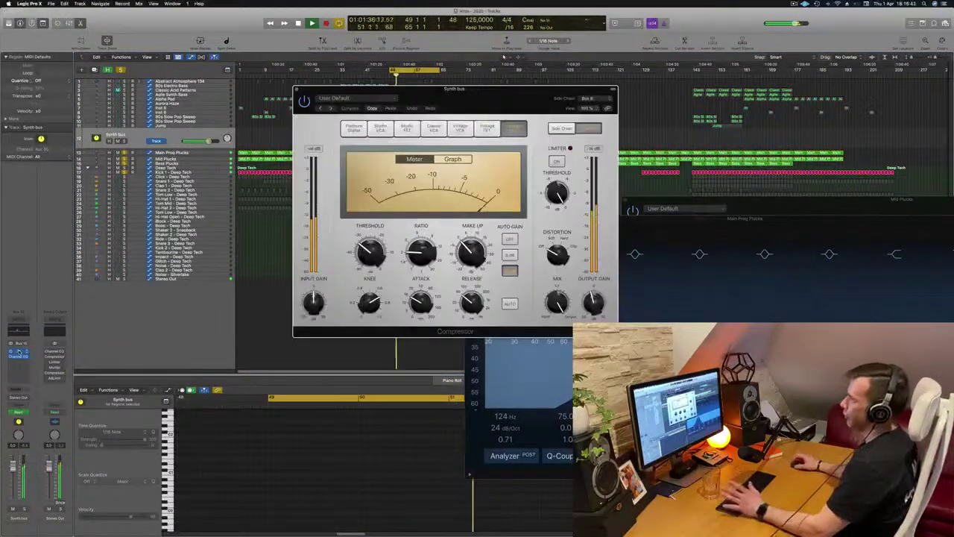
drag(521, 114, 760, 189)
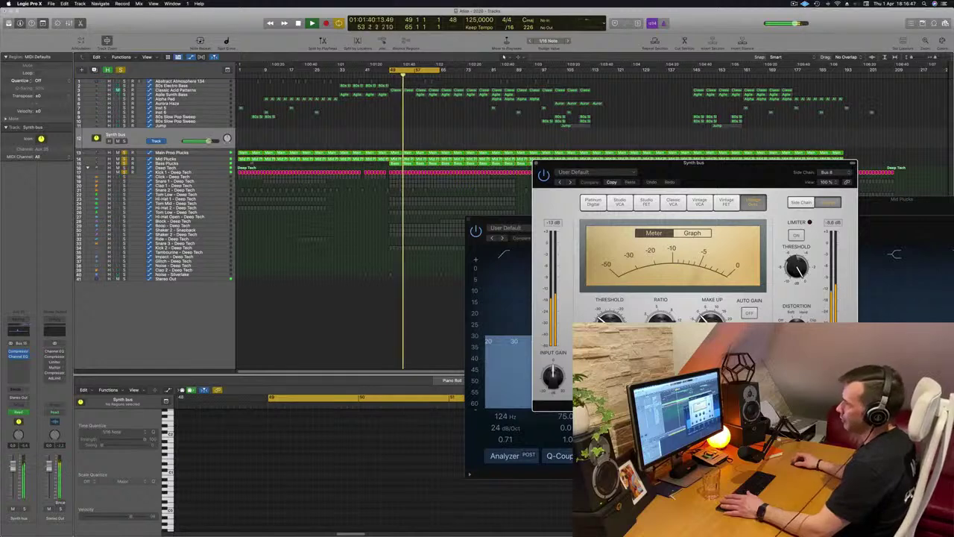
Step through the Mid Plucks, Bass Plucks, Main Prog Plucks and Synth bus tracks to examine their channels during playback
click(200, 161)
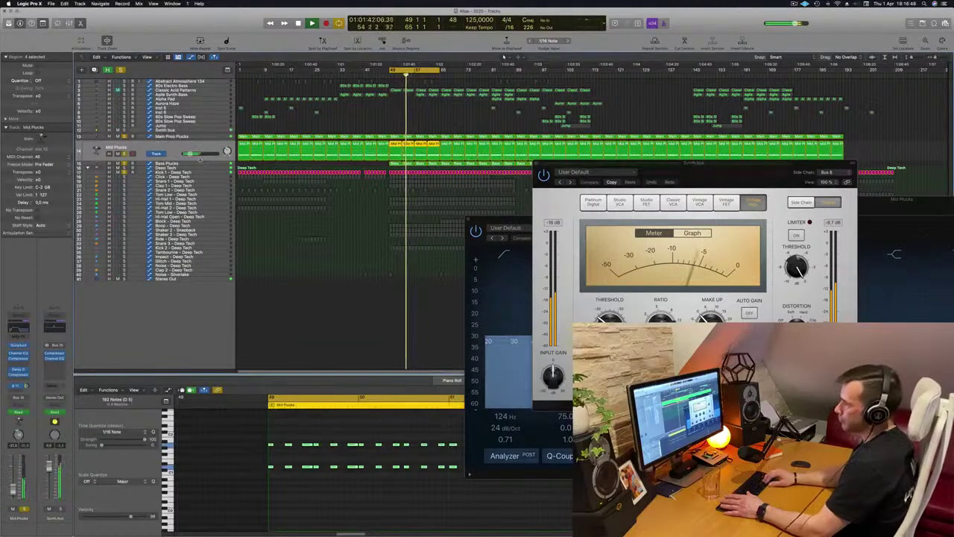
key(Down)
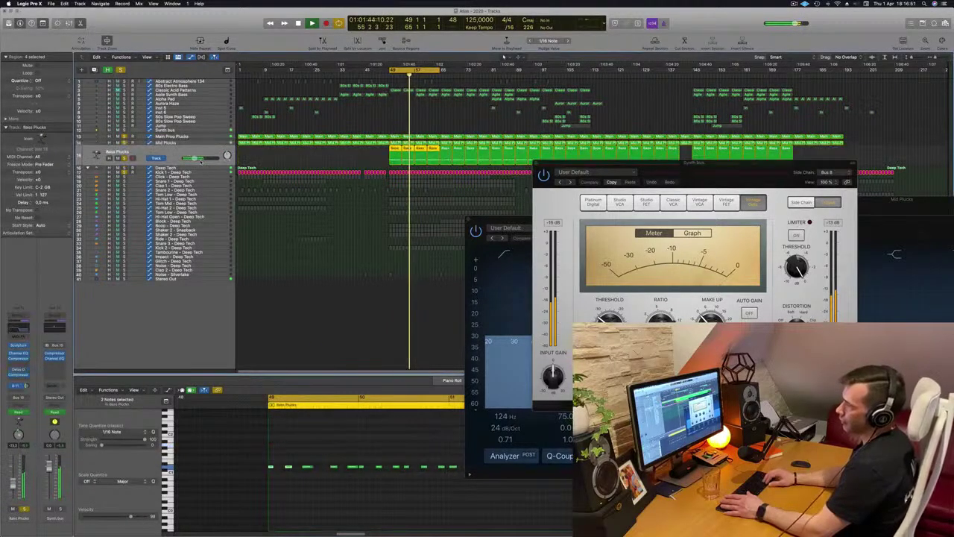
key(Up)
key(Up)
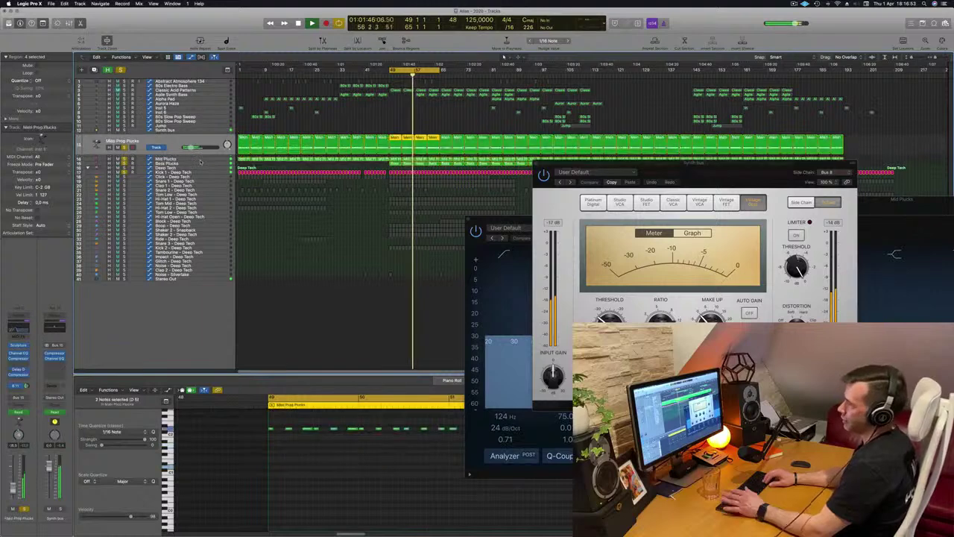
key(Up)
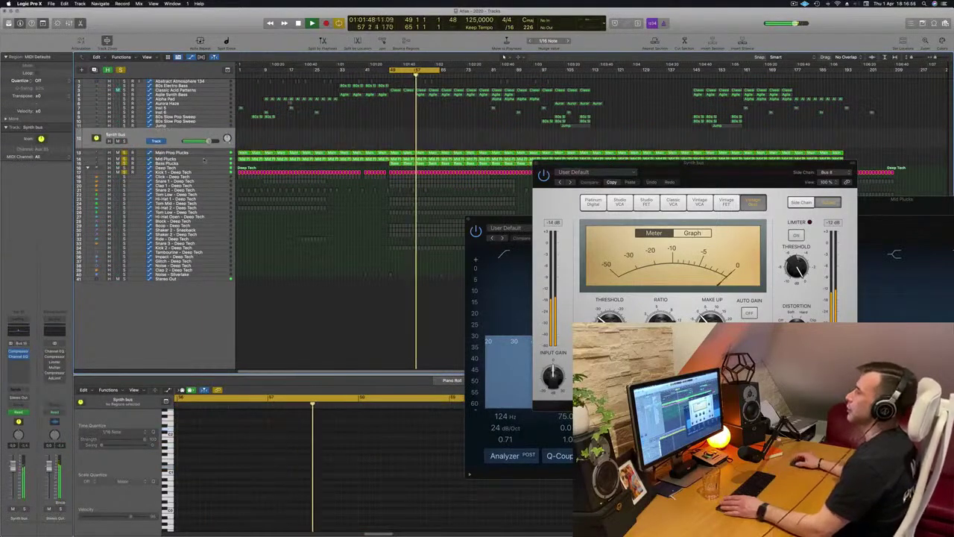
Show the High-Cut Frequency automation on the Main Prog Plucks track for a closer look, and close its Channel EQ window
key(Down)
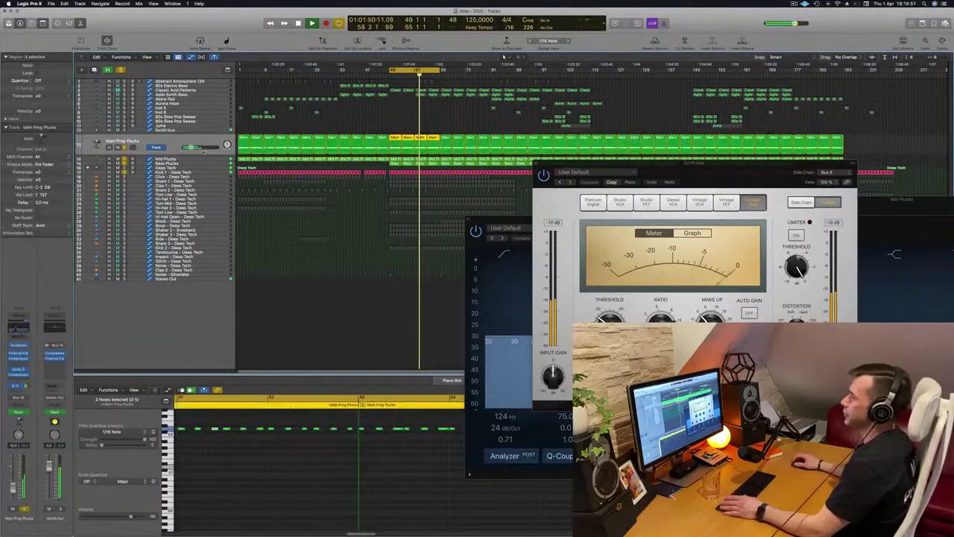
key(a)
key(a)
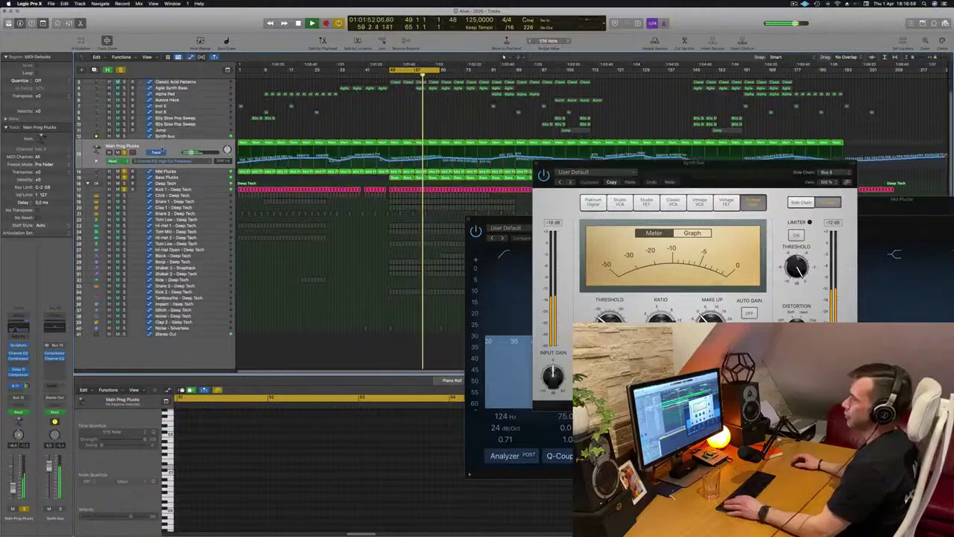
drag(611, 164, 683, 162)
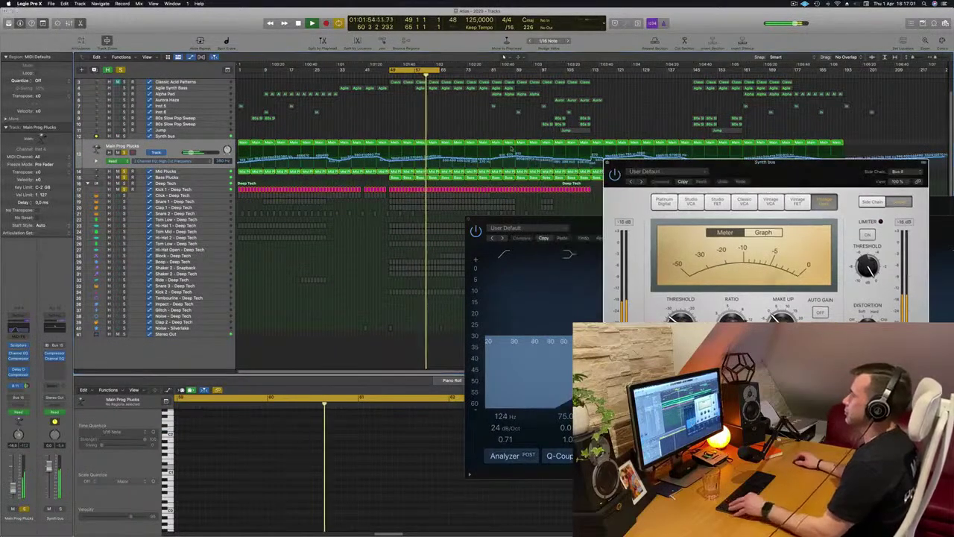
key(super+Right)
key(super+Right)
key(super+Right)
key(super+Right)
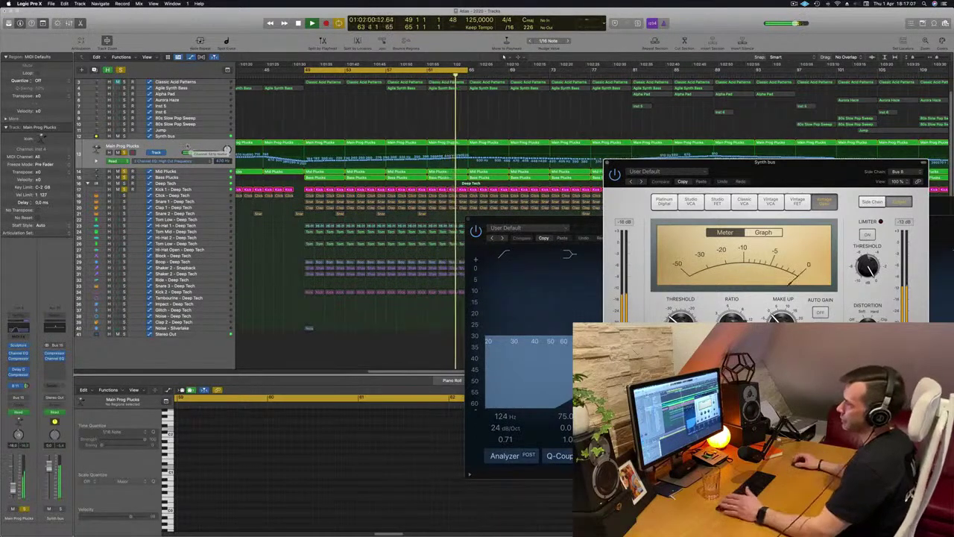
click(188, 147)
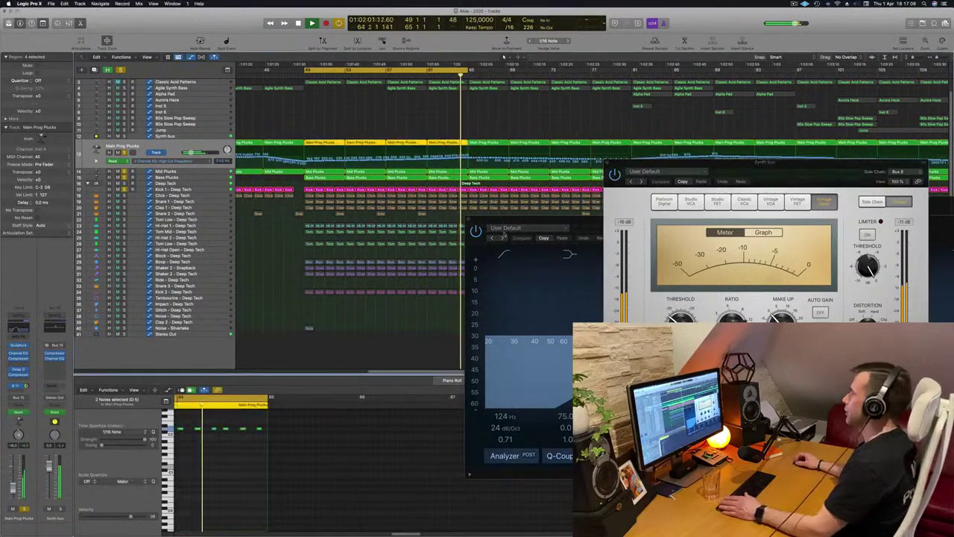
click(468, 221)
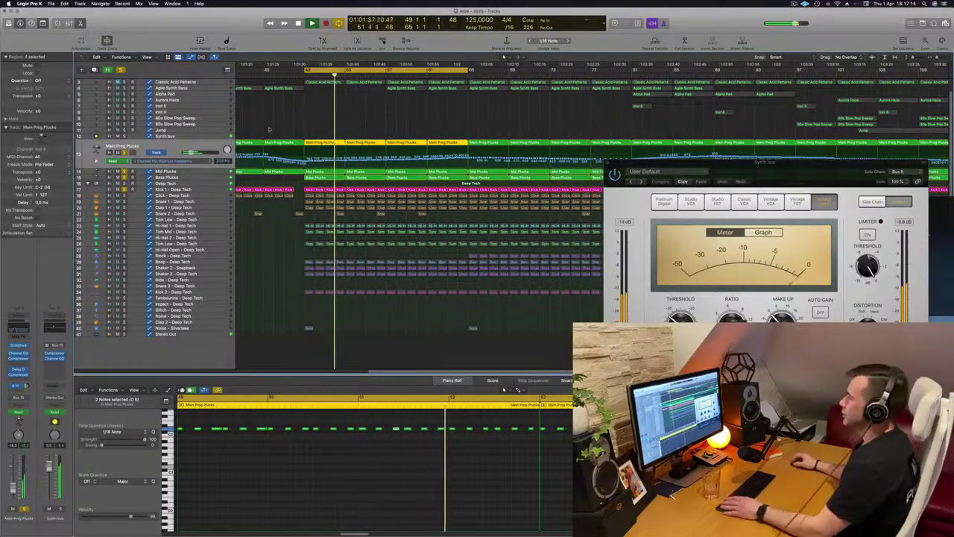
Clear the region selection, move the cycle range to start at bar 81 and play the soloed plucks and kick there
click(265, 267)
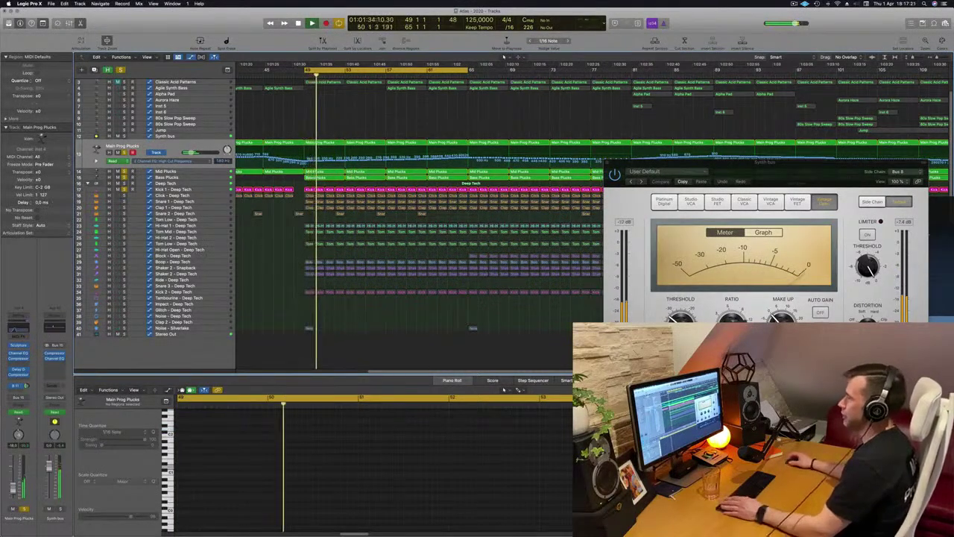
scroll(331, 109, down, 5)
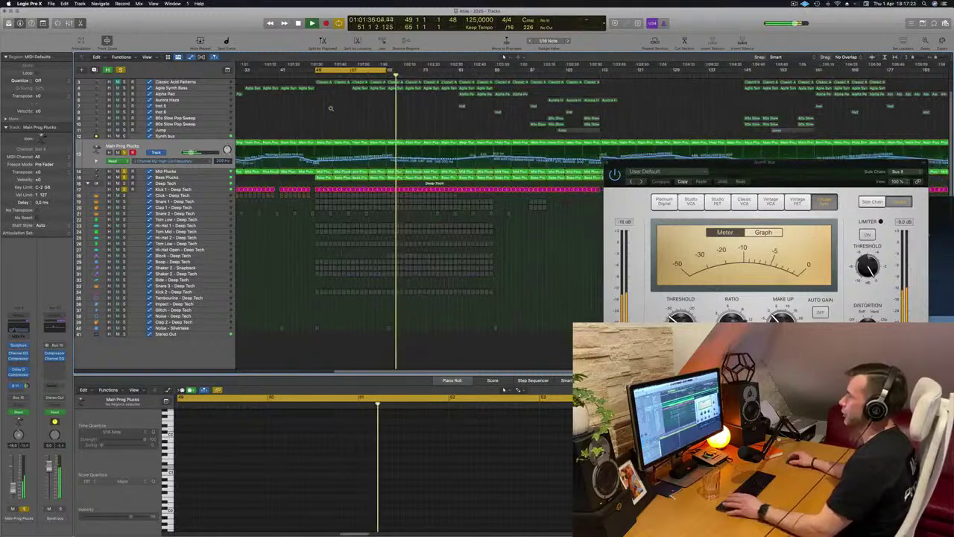
ctrl+alt+click(331, 108)
key(space)
drag(422, 73, 519, 75)
key(space)
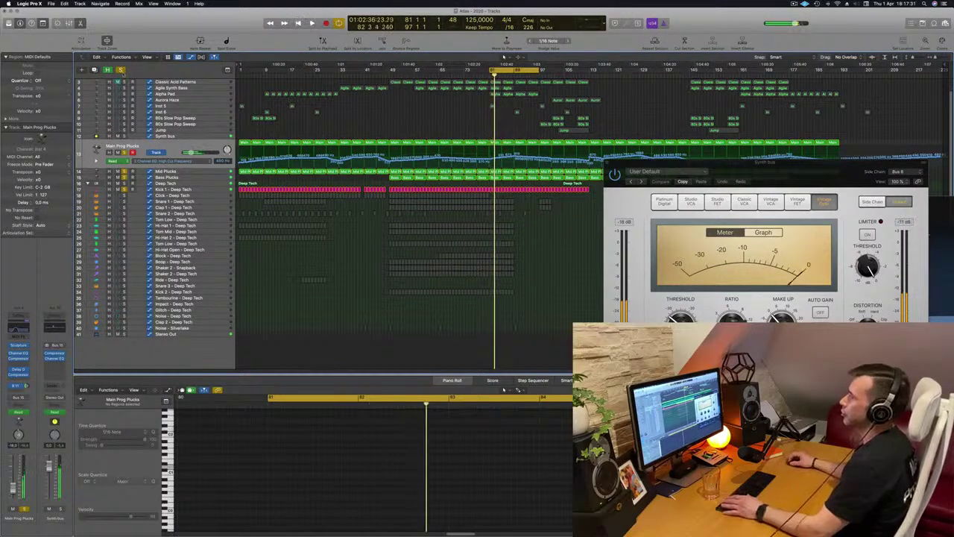
Turn off all solos, extend the cycle range back to bar 49 and play the full arrangement from there
key(s)
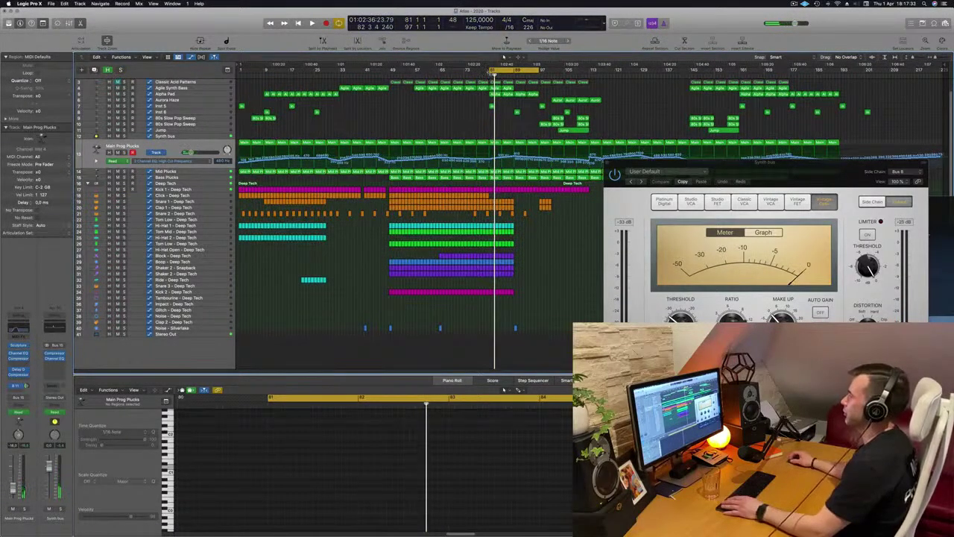
drag(490, 73, 389, 73)
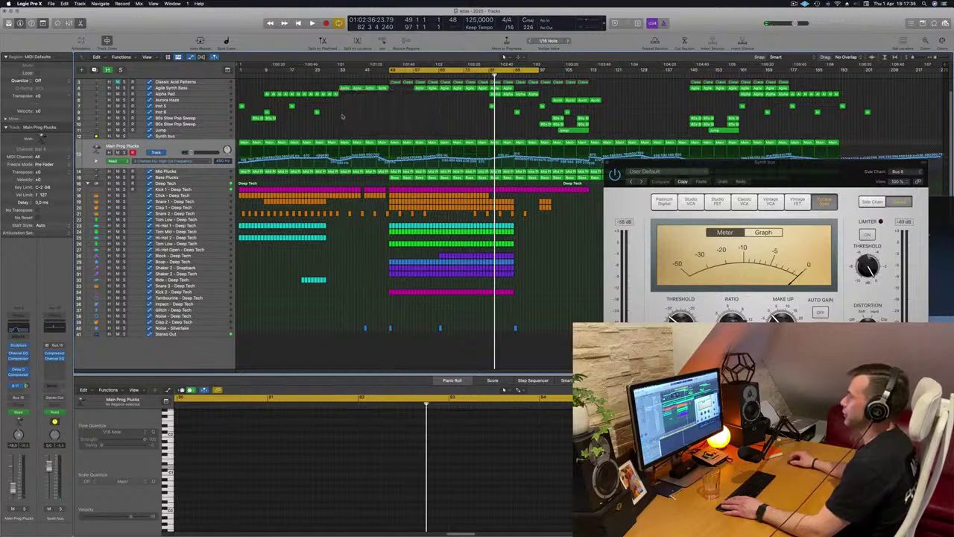
key(space)
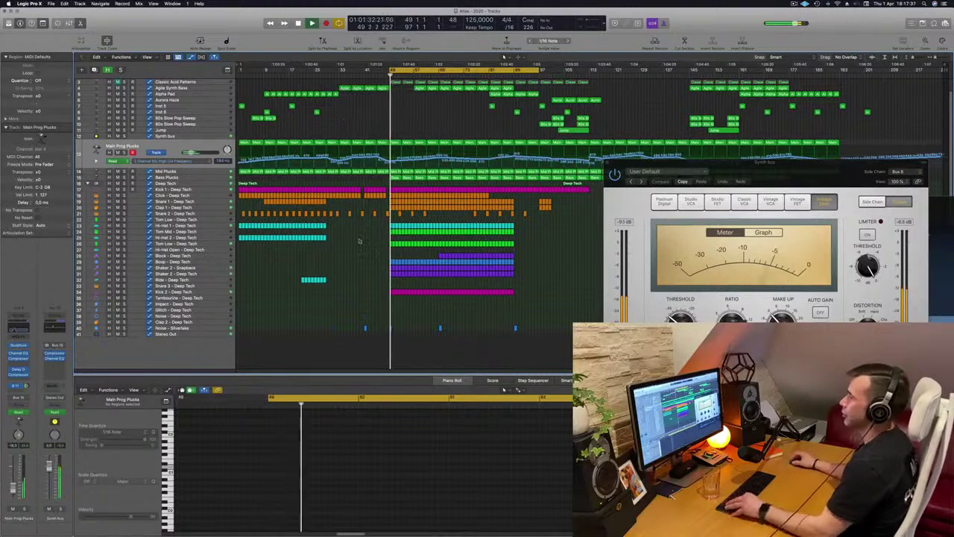
key(super+Right)
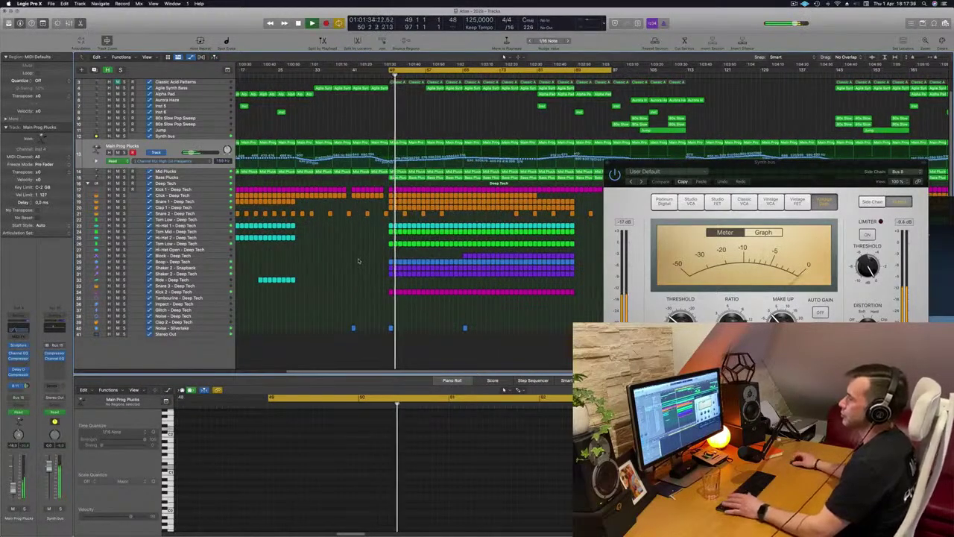
scroll(359, 261, left, 2)
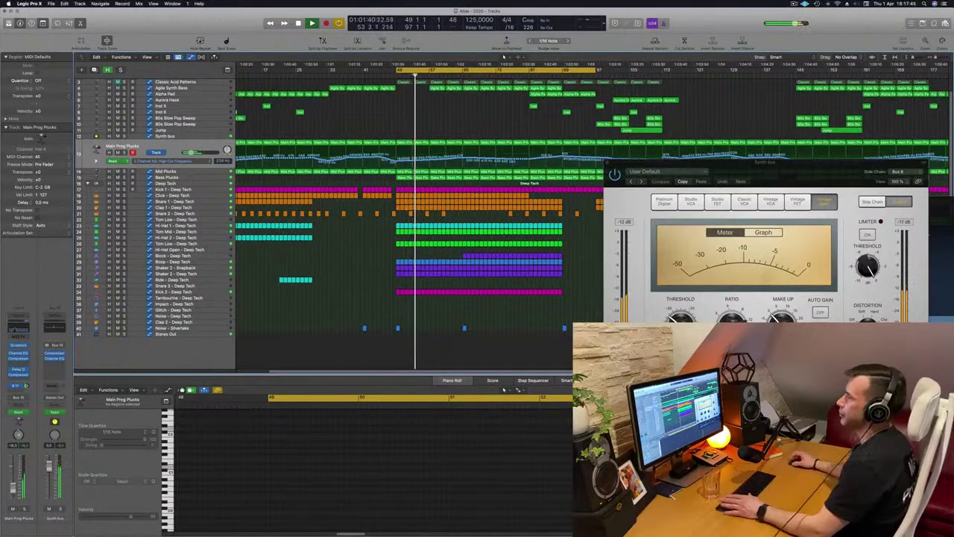
Check the Hi-Hat 2 and Tom Mid tracks, and briefly solo Hi-Hat 1, Tom Low and the whole Deep Tech stack during playback
click(217, 237)
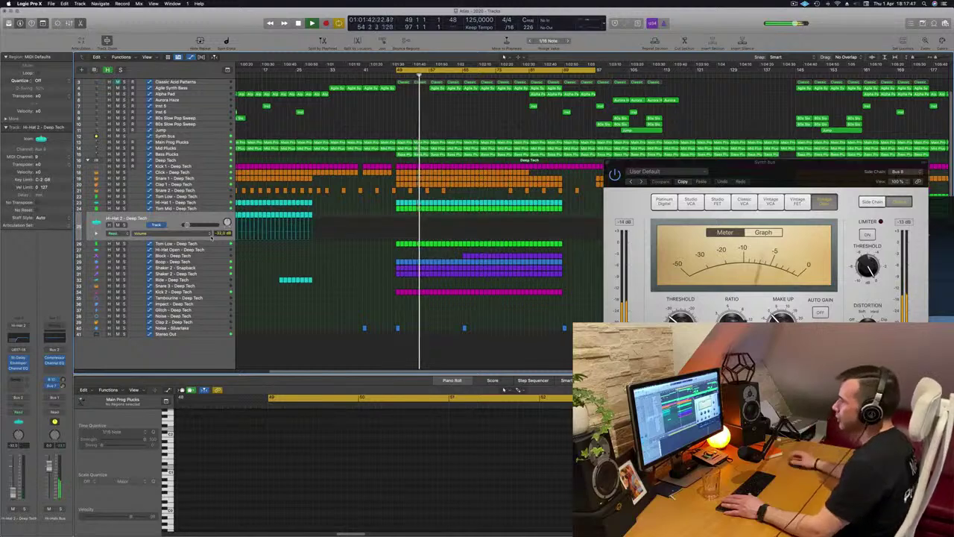
click(220, 208)
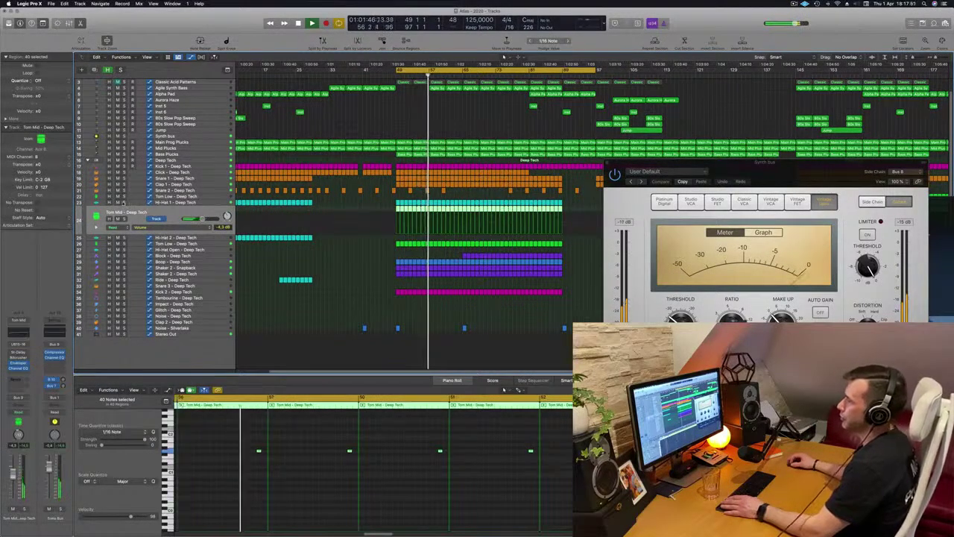
click(124, 201)
click(124, 202)
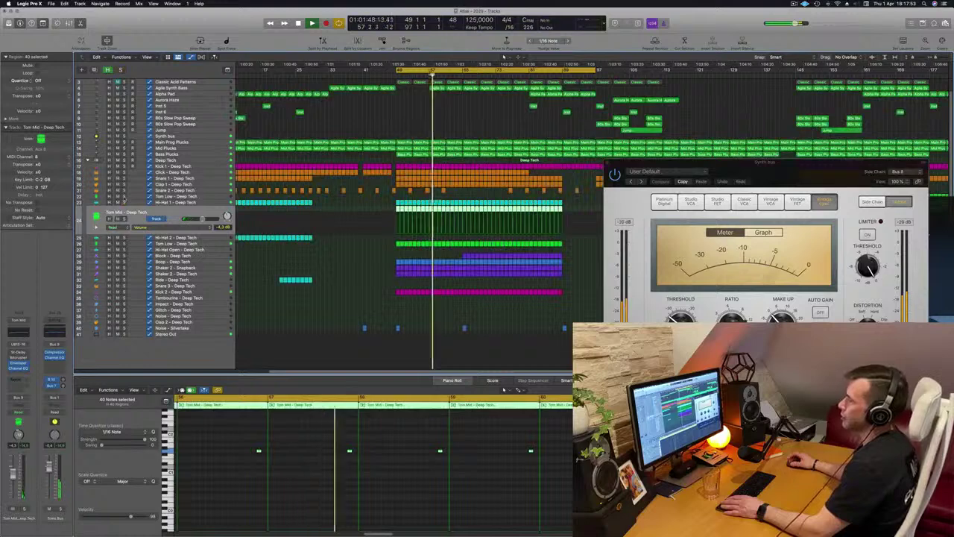
click(124, 196)
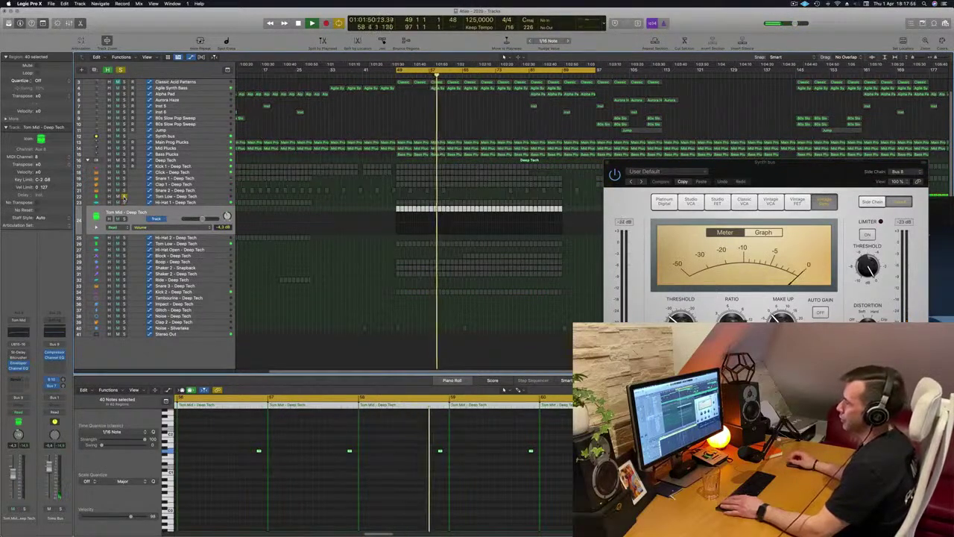
key(s)
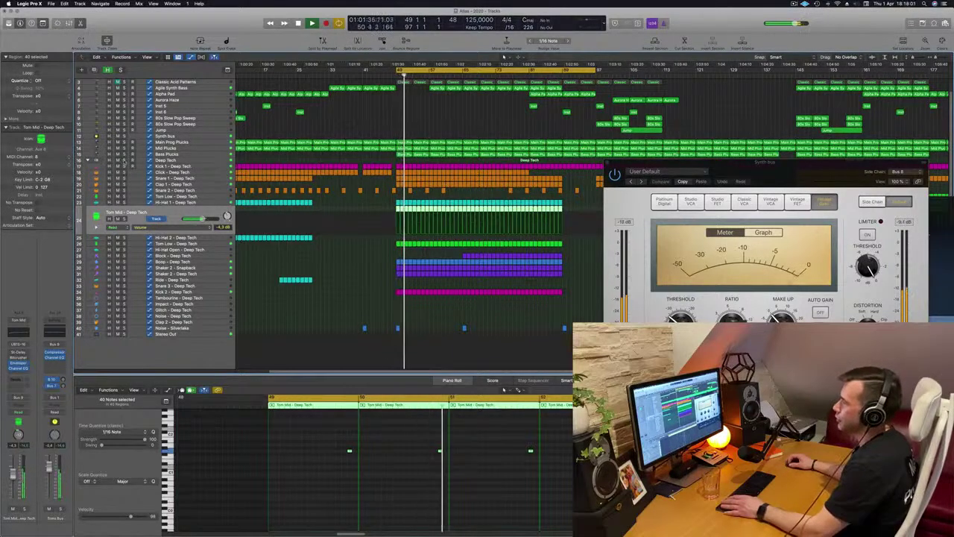
key(s)
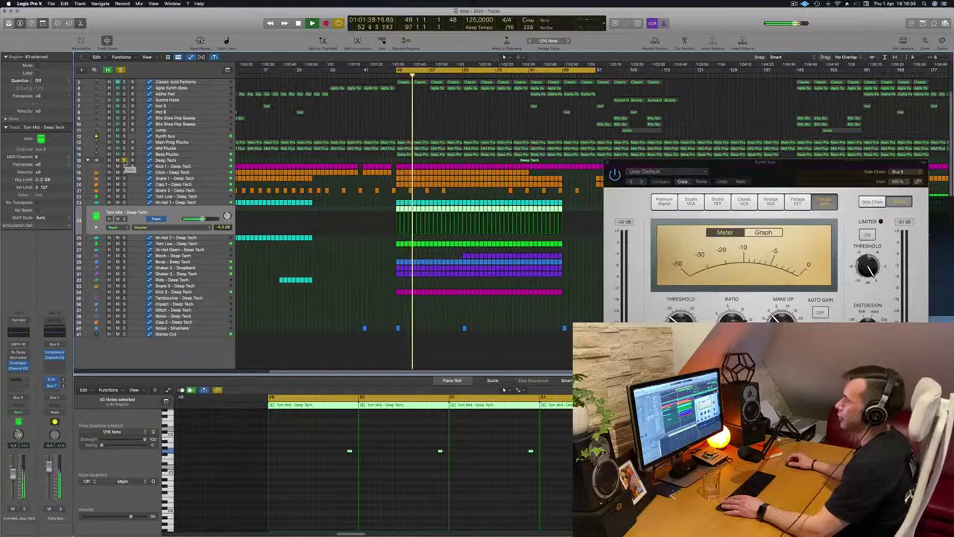
key(s)
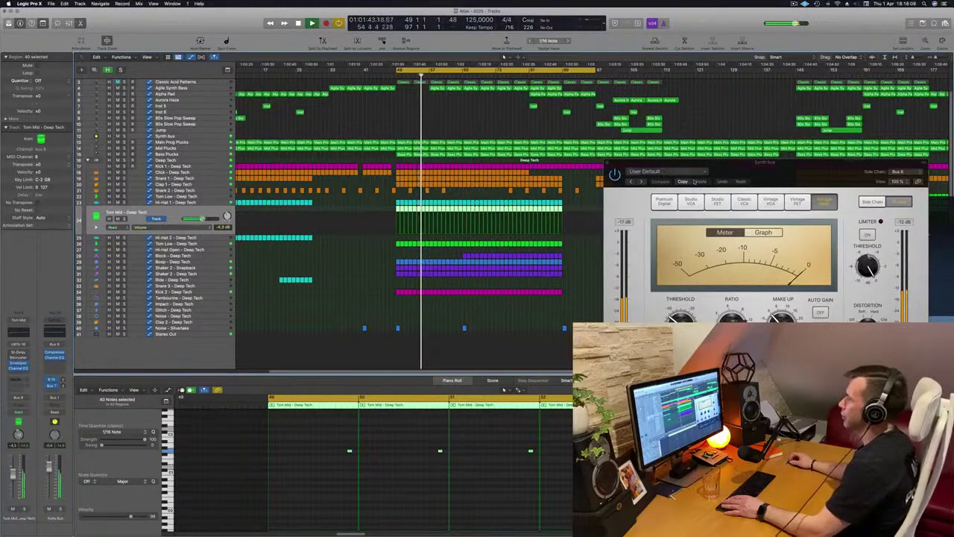
Move the Synth bus Compressor window aside and close it, and clear the region selection
drag(724, 173, 482, 208)
click(354, 189)
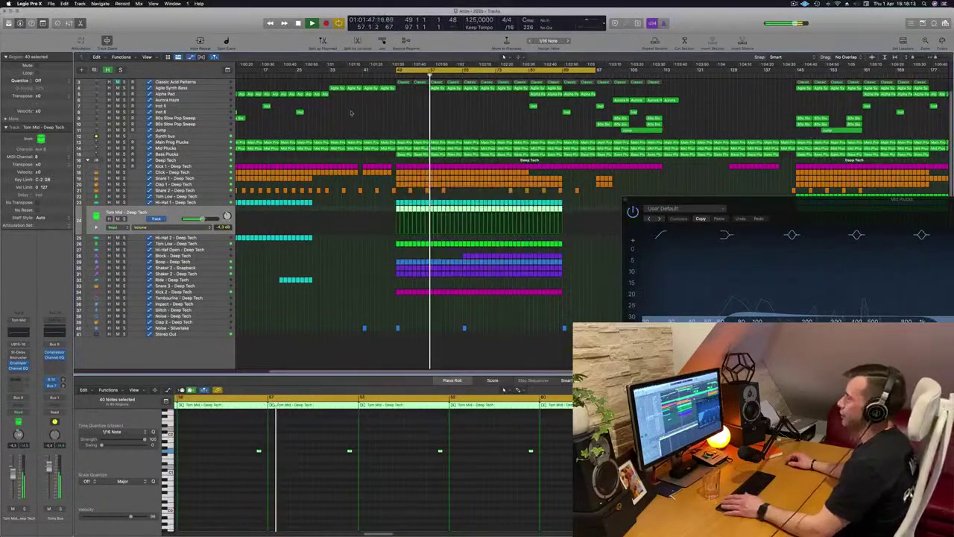
click(351, 113)
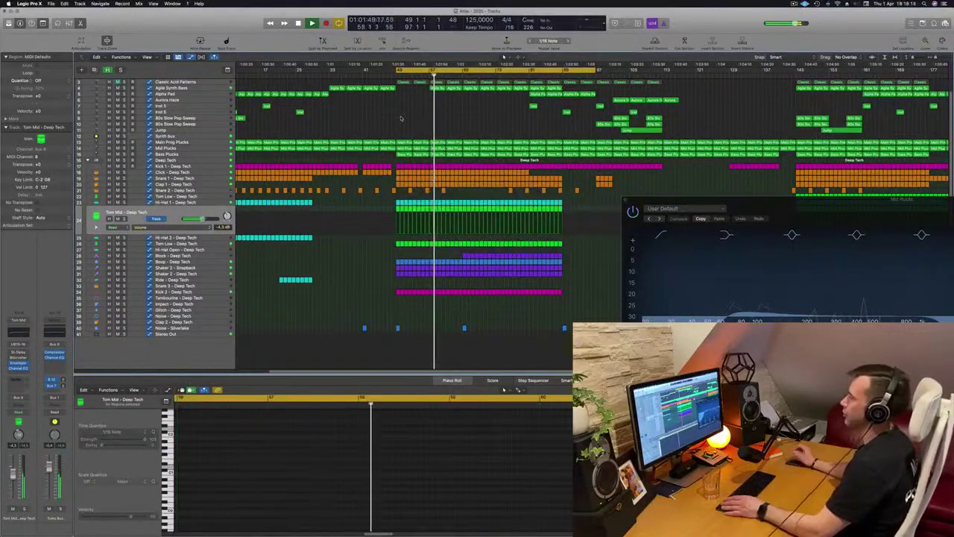
Show the cutoff automation of the Classic Acid Patterns track and examine it during playback
scroll(401, 118, up, 1)
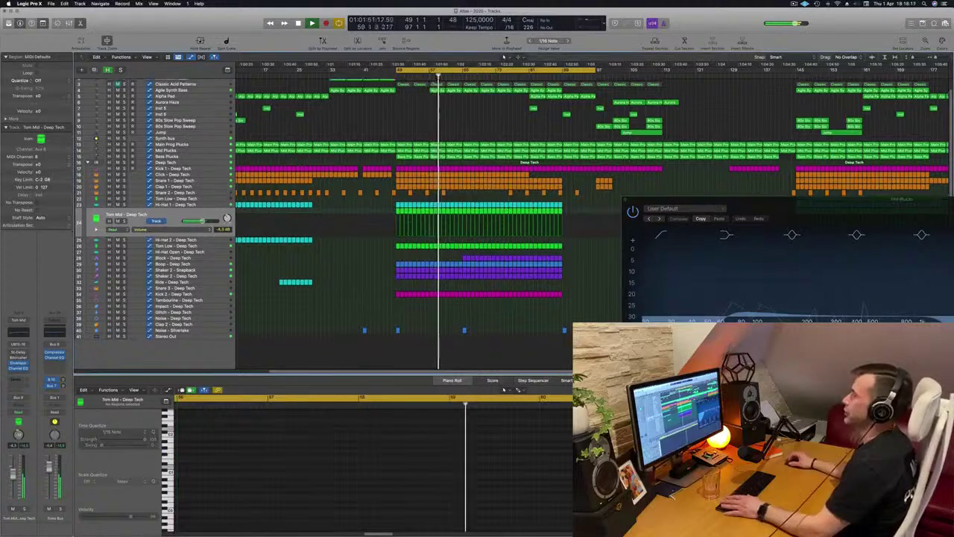
scroll(401, 118, up, 3)
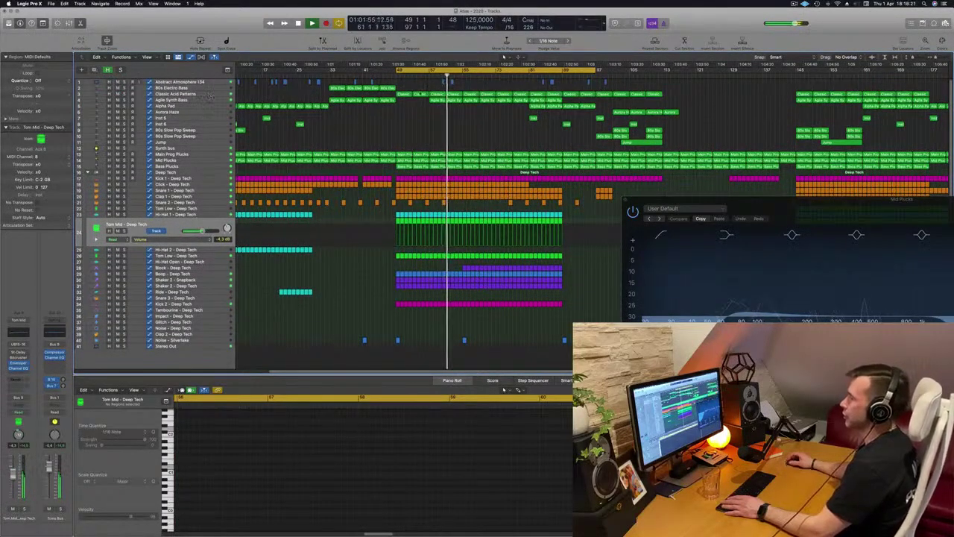
click(209, 95)
click(434, 168)
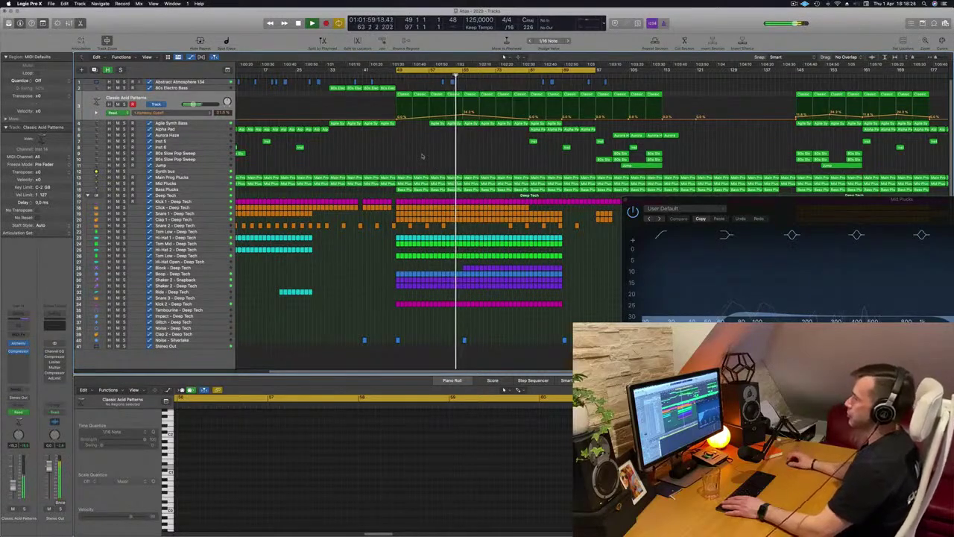
key(space)
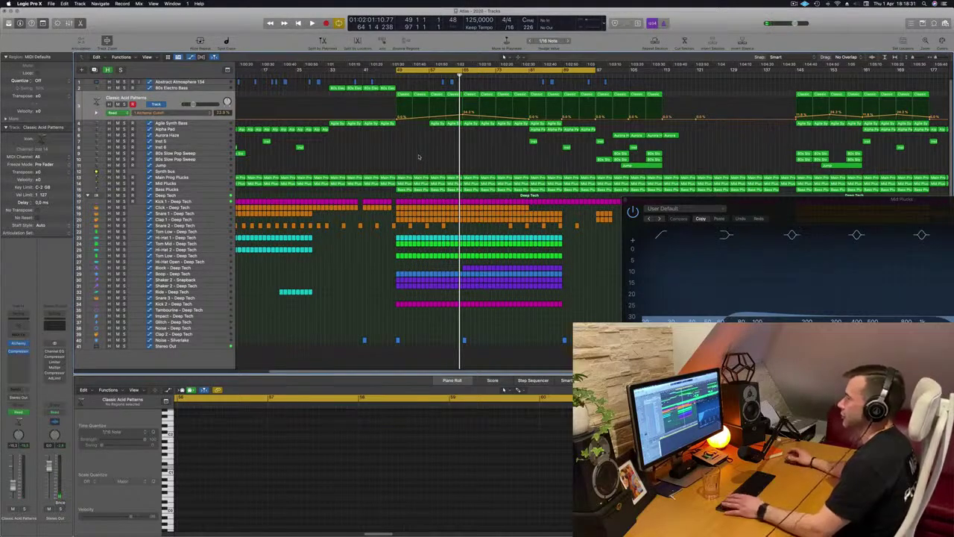
key(space)
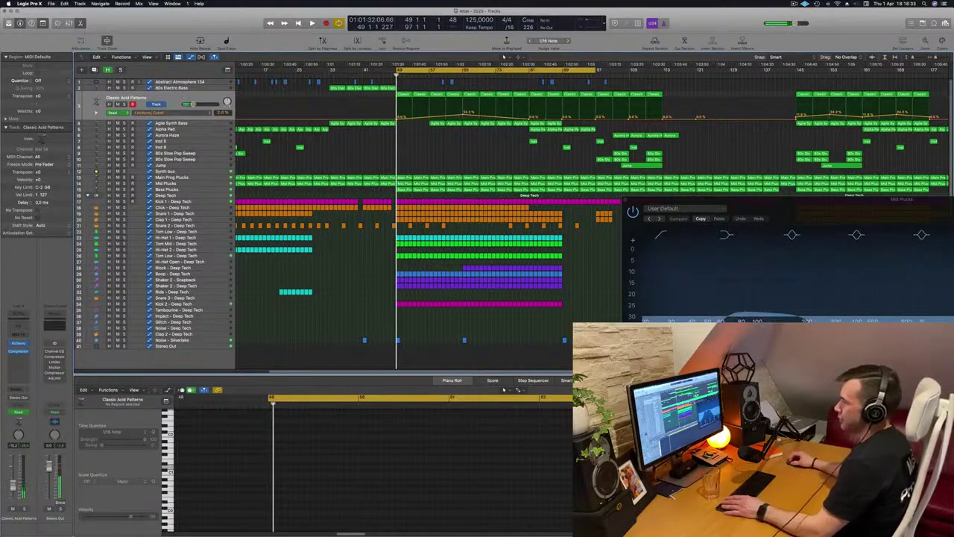
Select the Synth bus track and solo it while playing the cycle range from bar 49
click(205, 178)
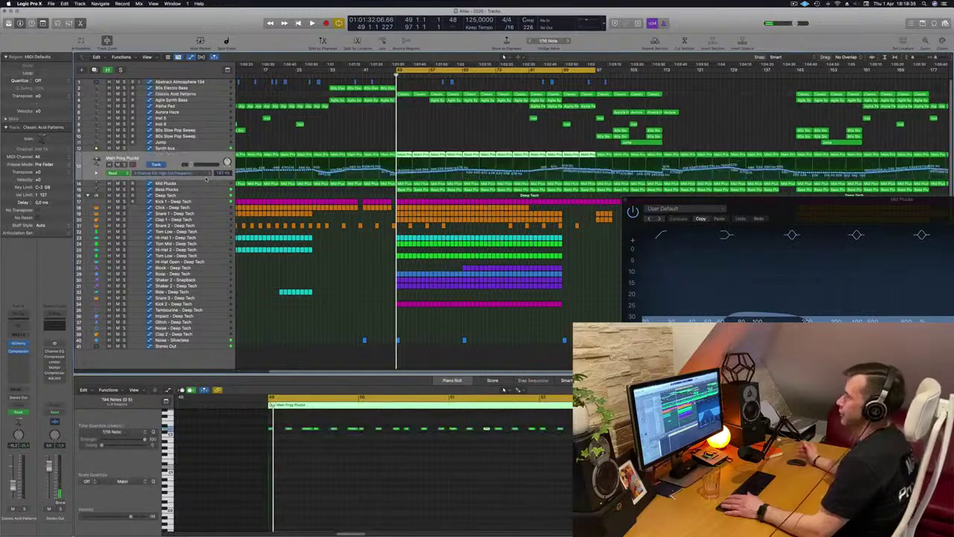
key(space)
click(132, 148)
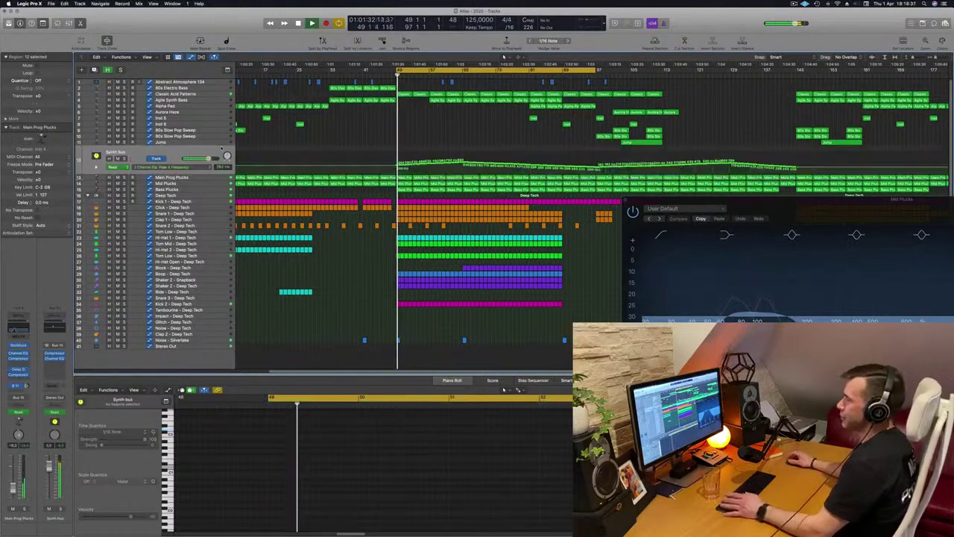
key(space)
key(space)
key(s)
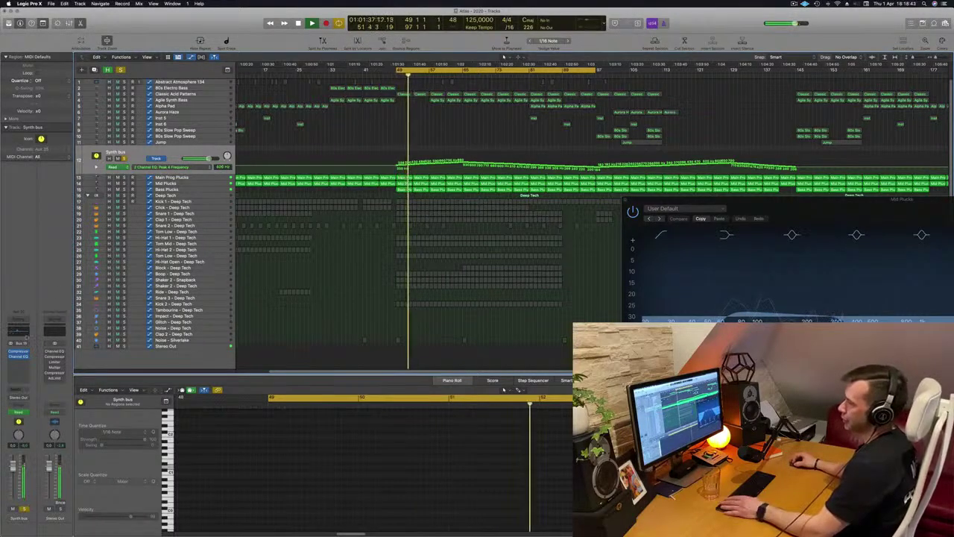
Open the Channel EQ on the Synth bus below its automation lane, watch the automated peak during playback, and stop
click(18, 331)
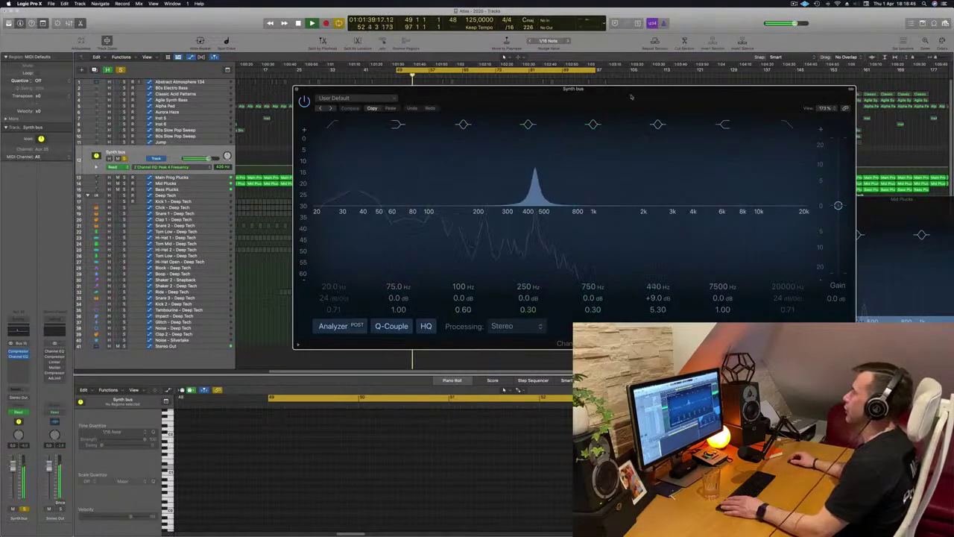
drag(632, 94, 475, 220)
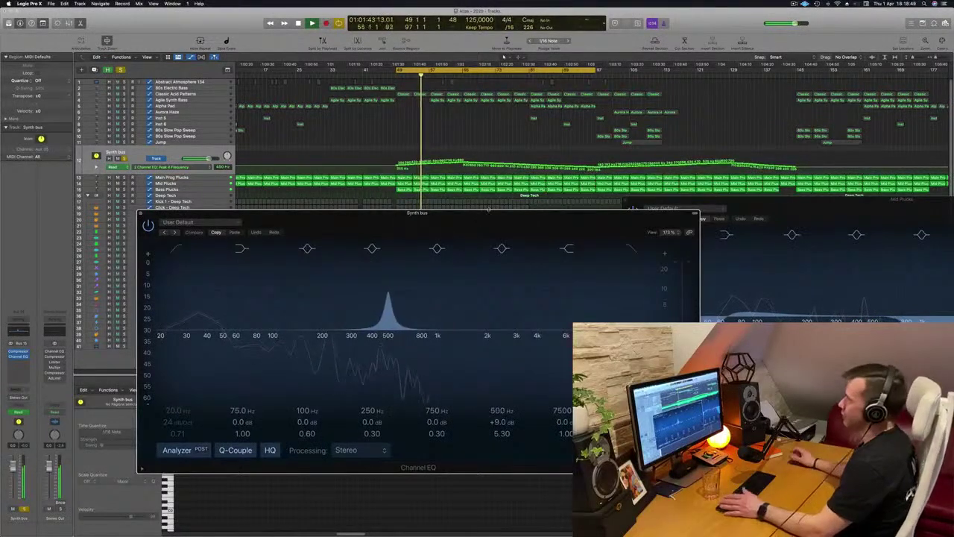
drag(475, 220, 566, 214)
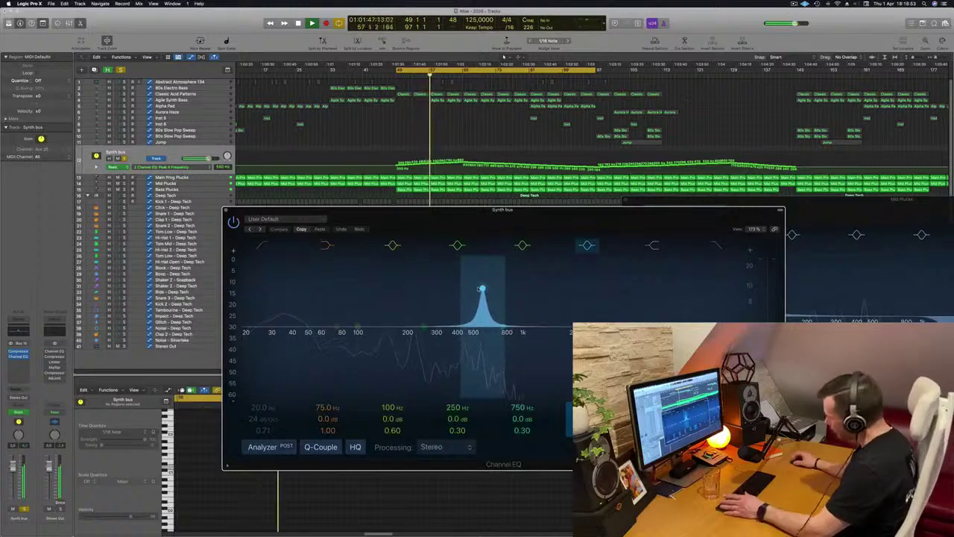
drag(627, 230, 678, 251)
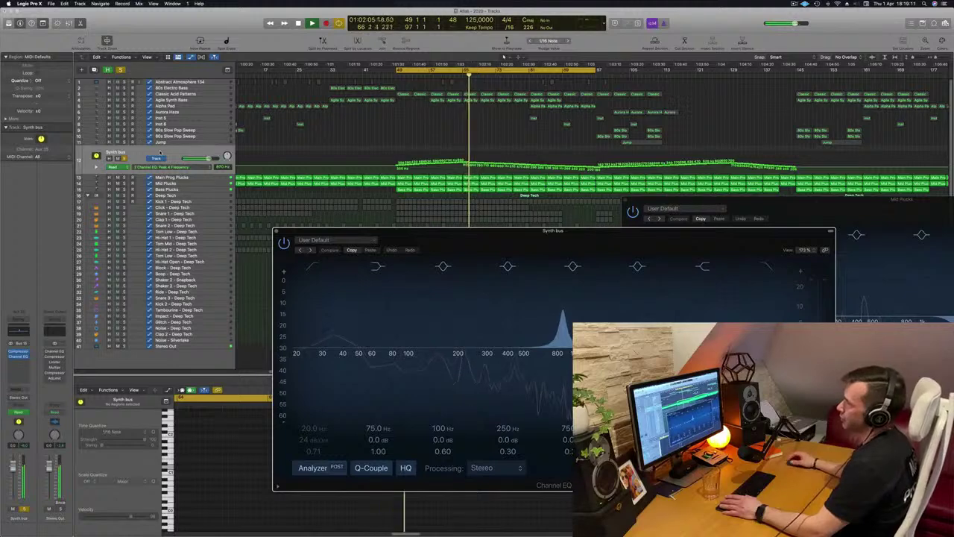
key(space)
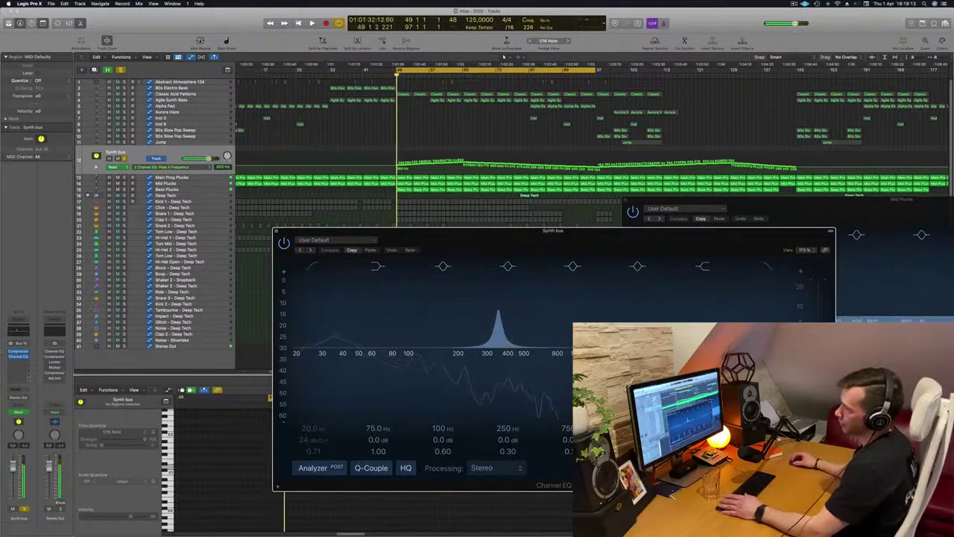
Insert the stereo version of Waves TransX Multi (s) in the Synth bus insert slot after the Channel EQ
click(22, 362)
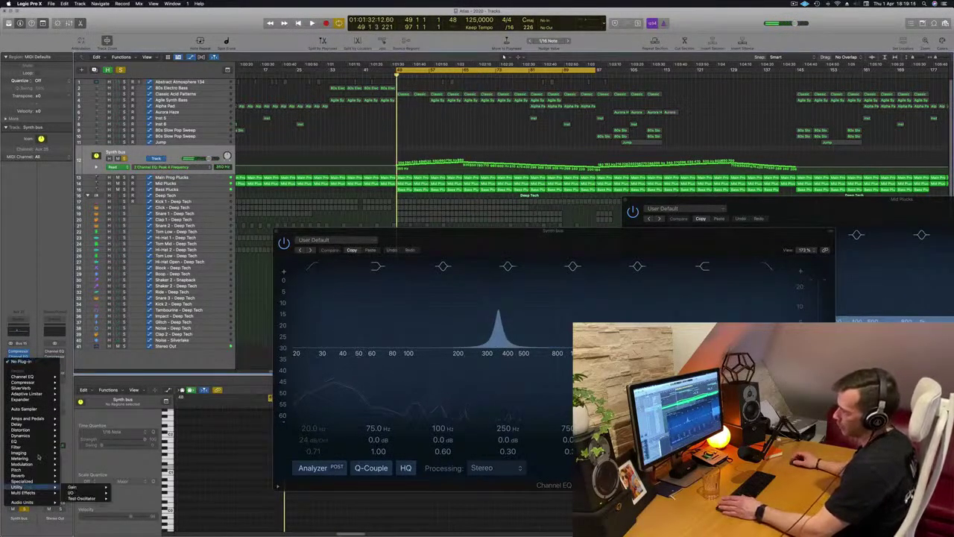
mouse_move(37, 453)
mouse_move(43, 504)
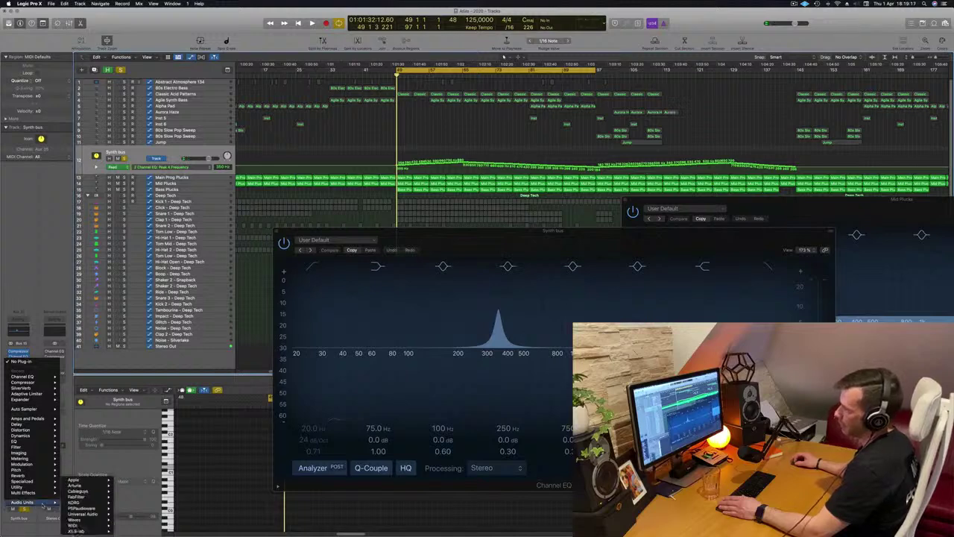
mouse_move(89, 522)
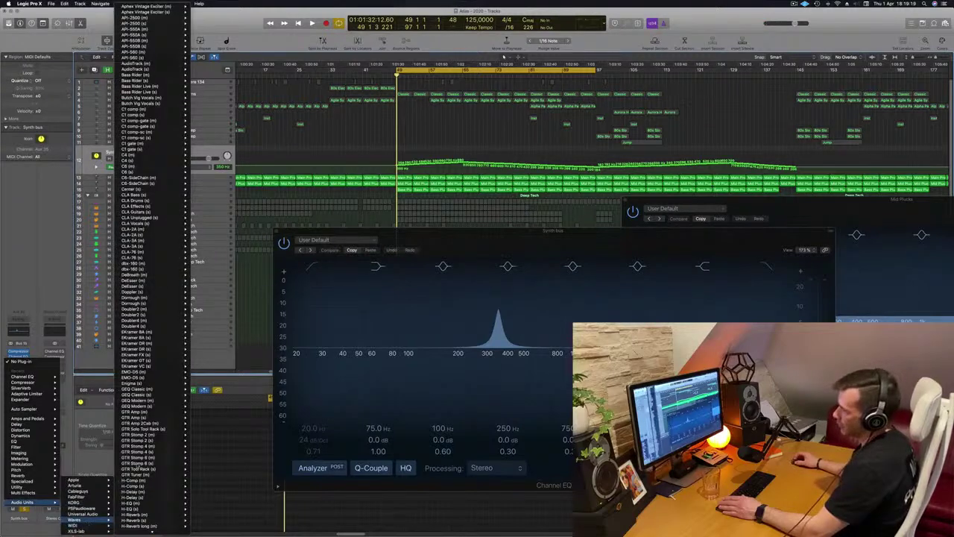
scroll(141, 463, down, 20)
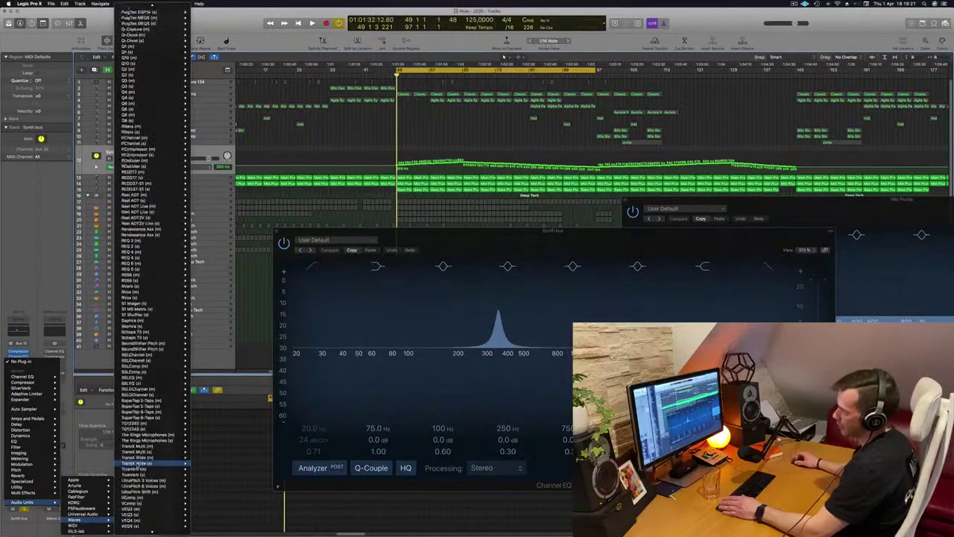
scroll(137, 463, down, 5)
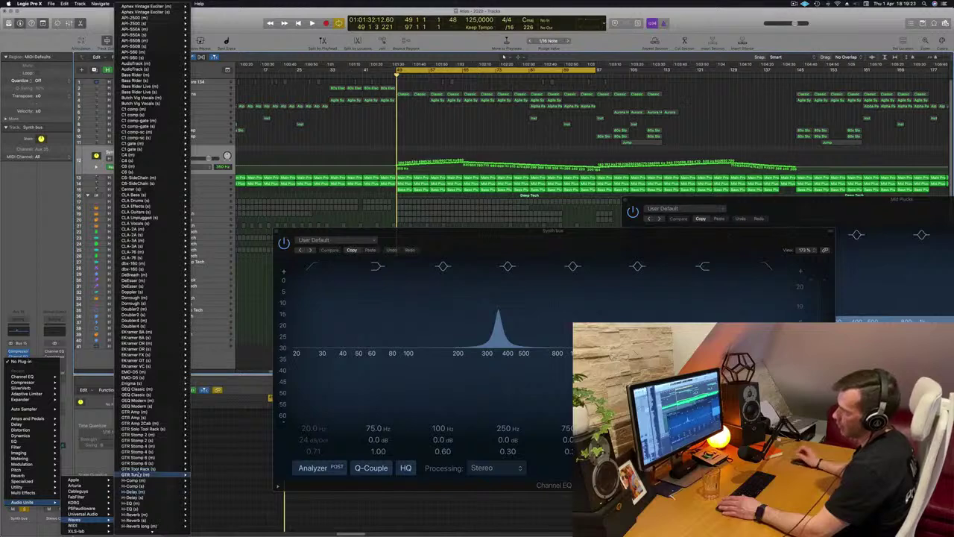
scroll(138, 475, down, 15)
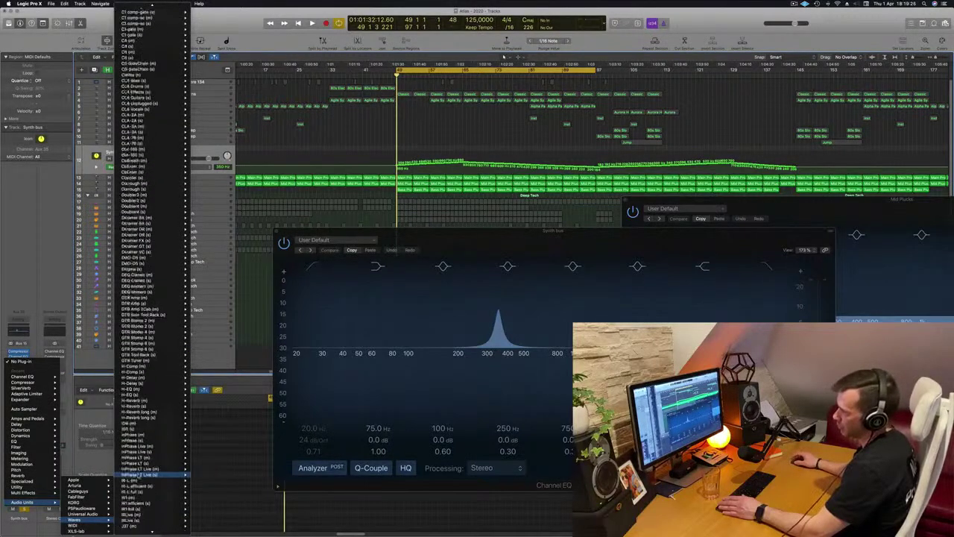
scroll(142, 474, down, 15)
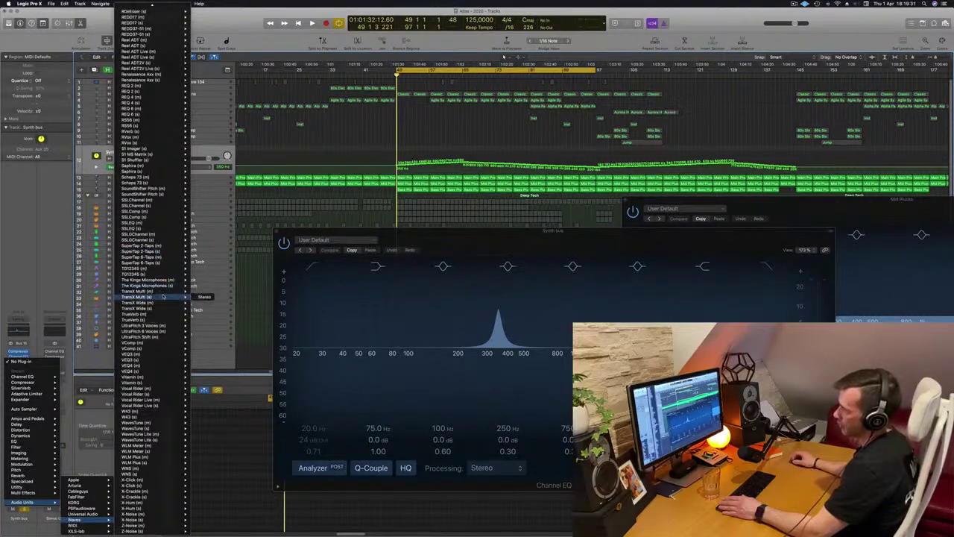
click(203, 297)
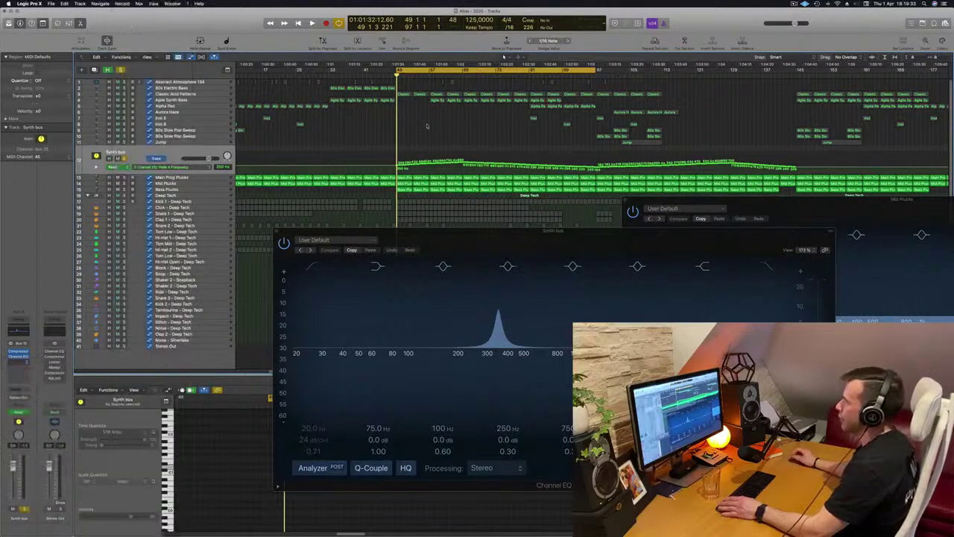
Place the TransX Multi window below the cycle range, start playback, and load the factory preset Punchy in the middle
drag(367, 88, 489, 128)
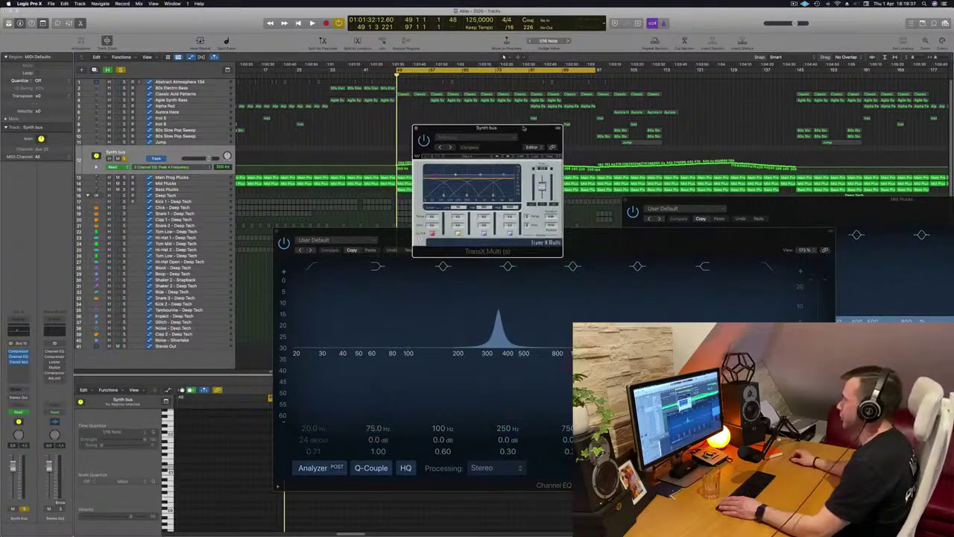
drag(524, 128, 506, 140)
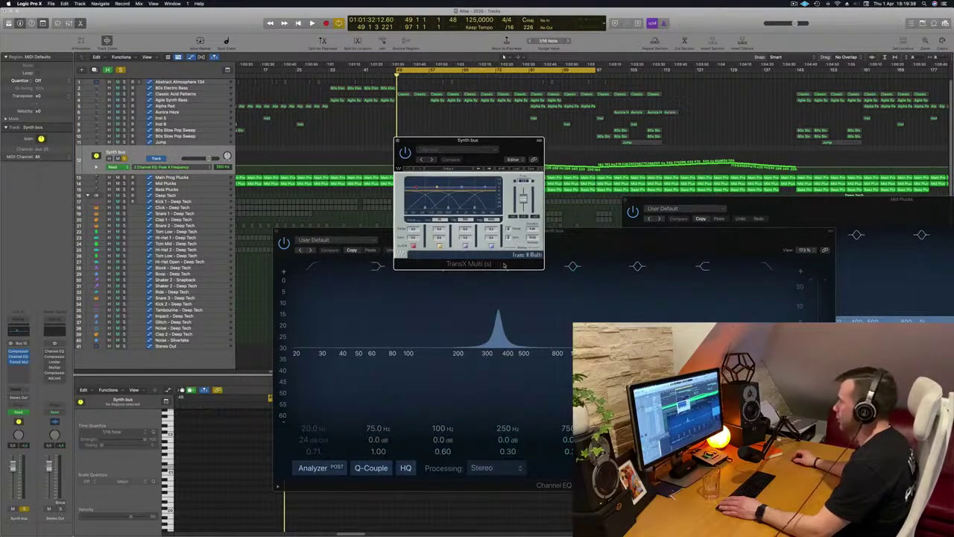
drag(498, 143, 507, 154)
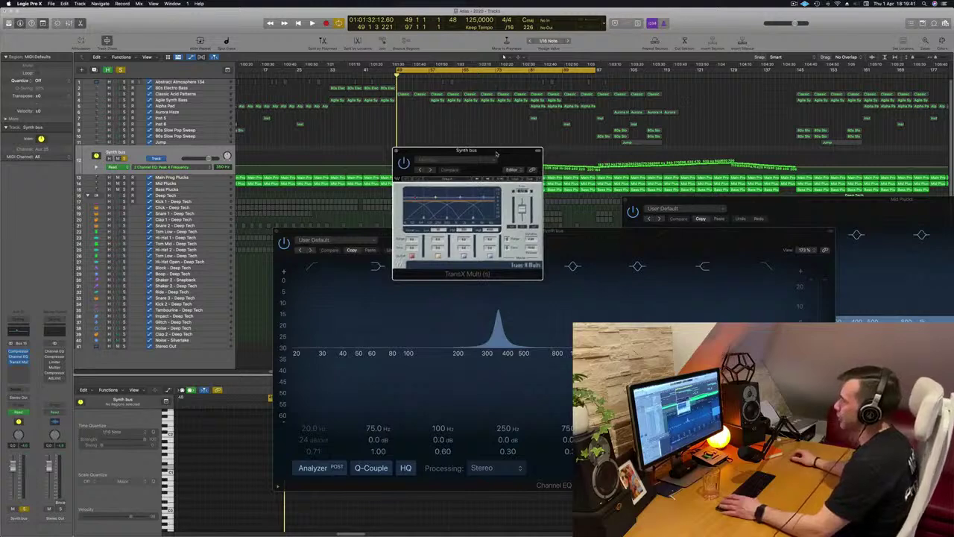
key(space)
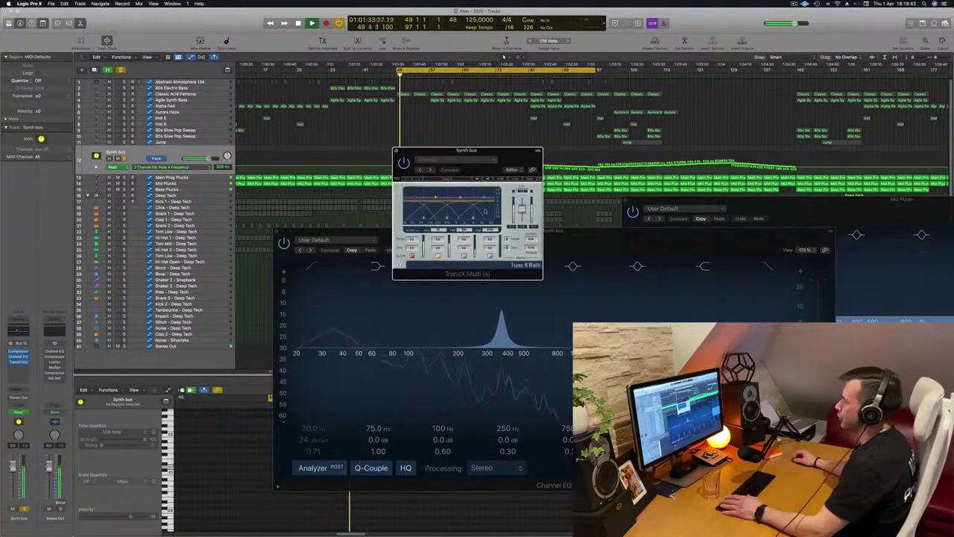
click(470, 161)
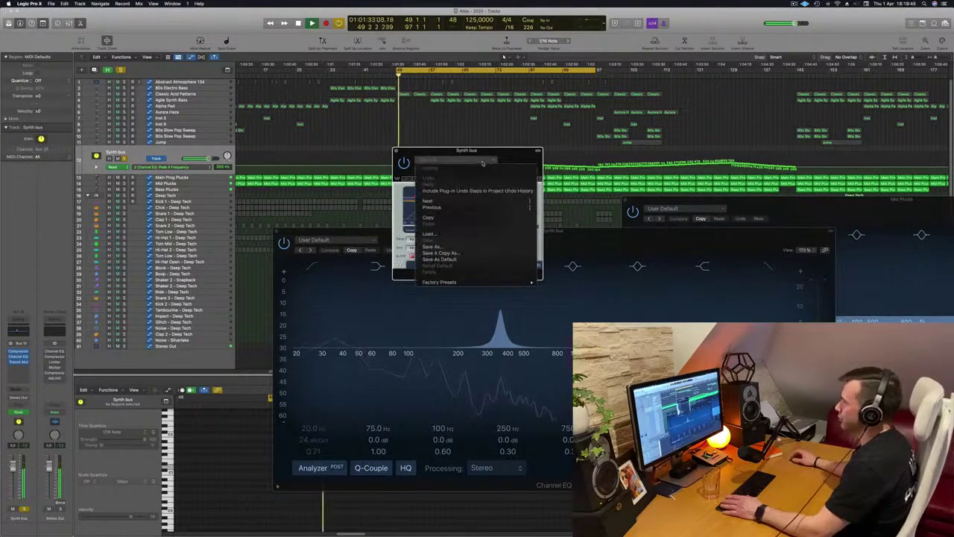
mouse_move(476, 281)
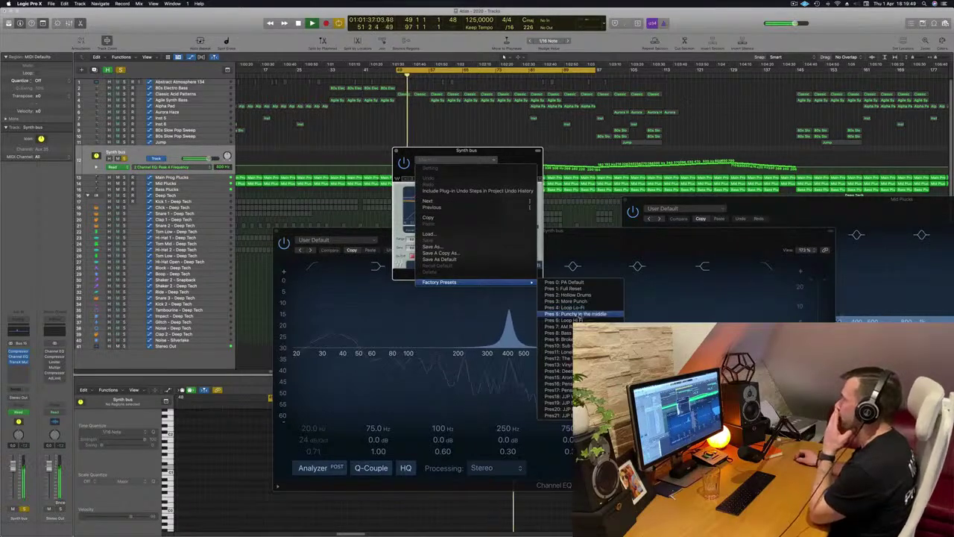
click(576, 314)
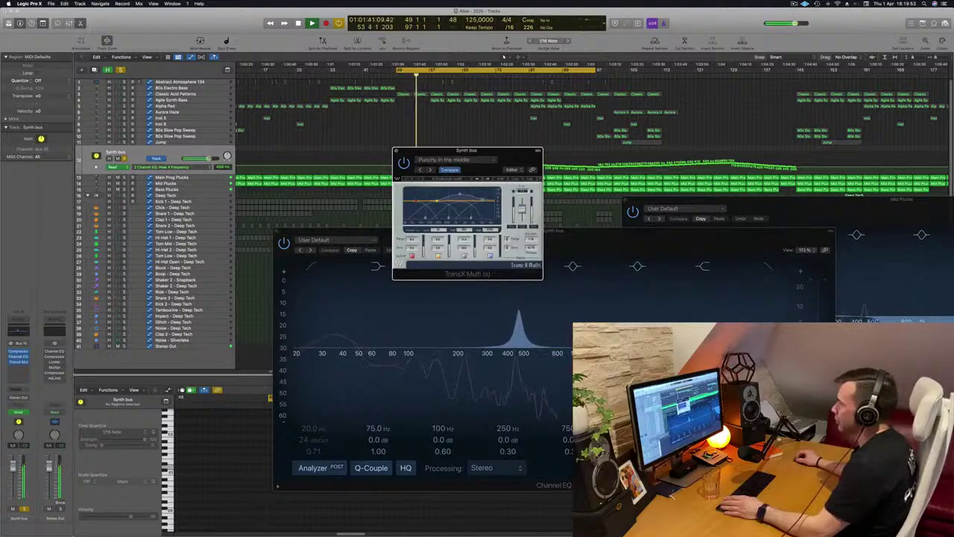
Replay the cycle range several times from bar 49 to audition TransX Multi on the soloed Synth bus
key(space)
key(space)
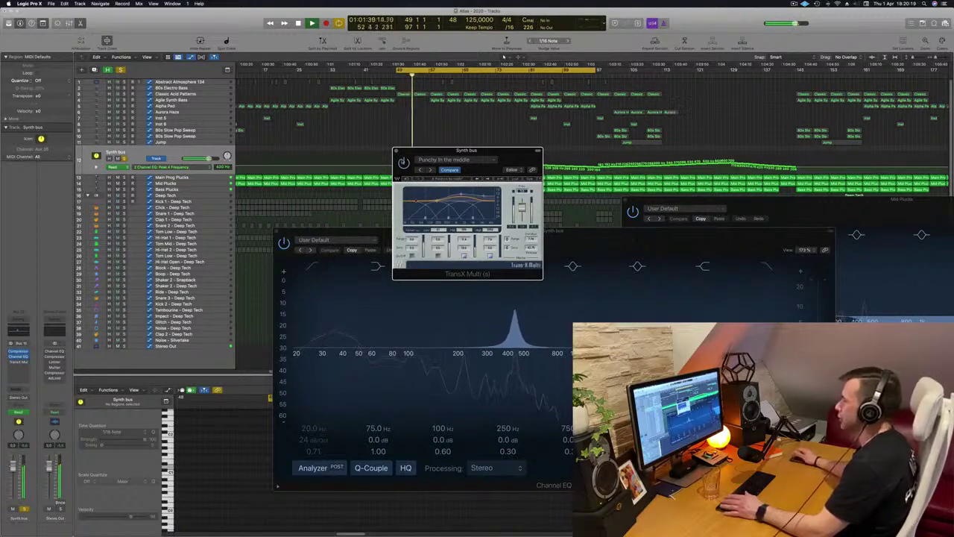
drag(516, 153, 516, 168)
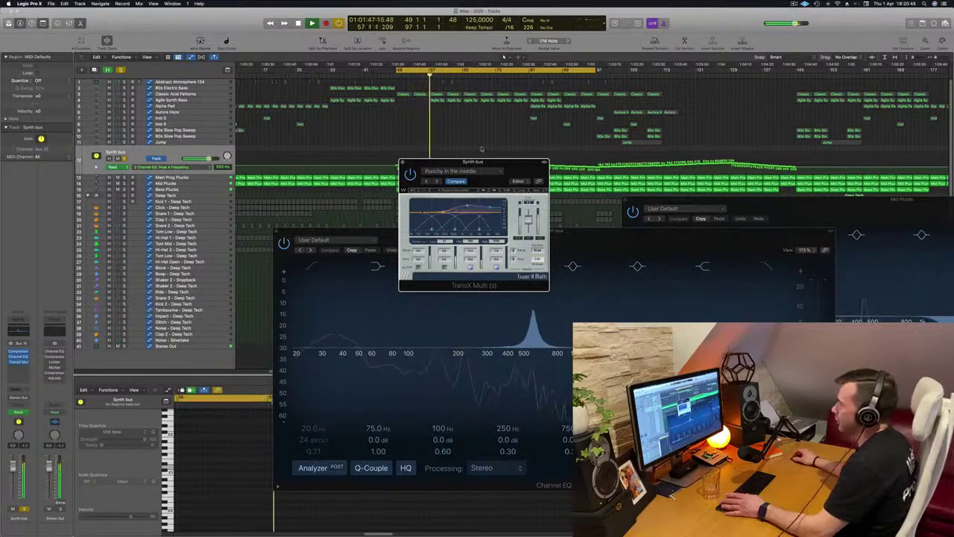
key(space)
key(space)
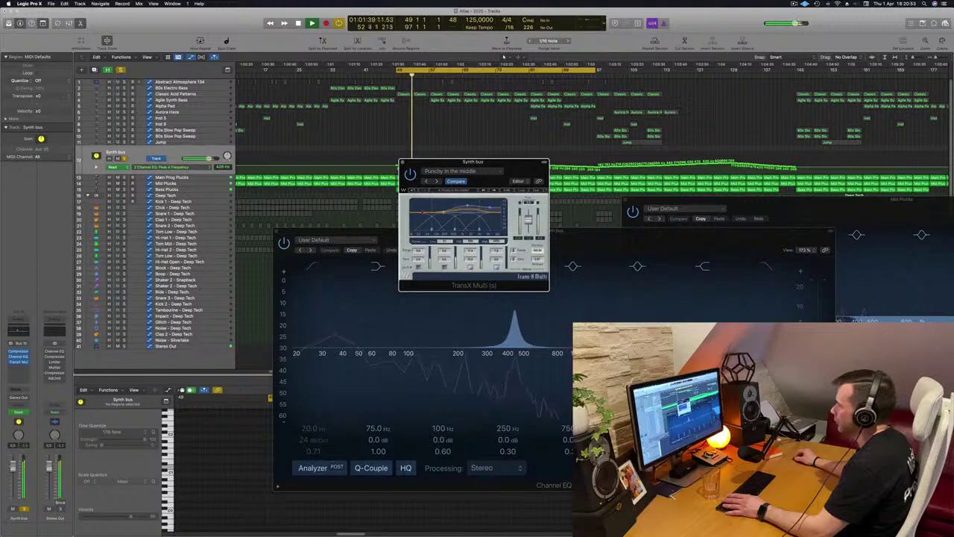
key(space)
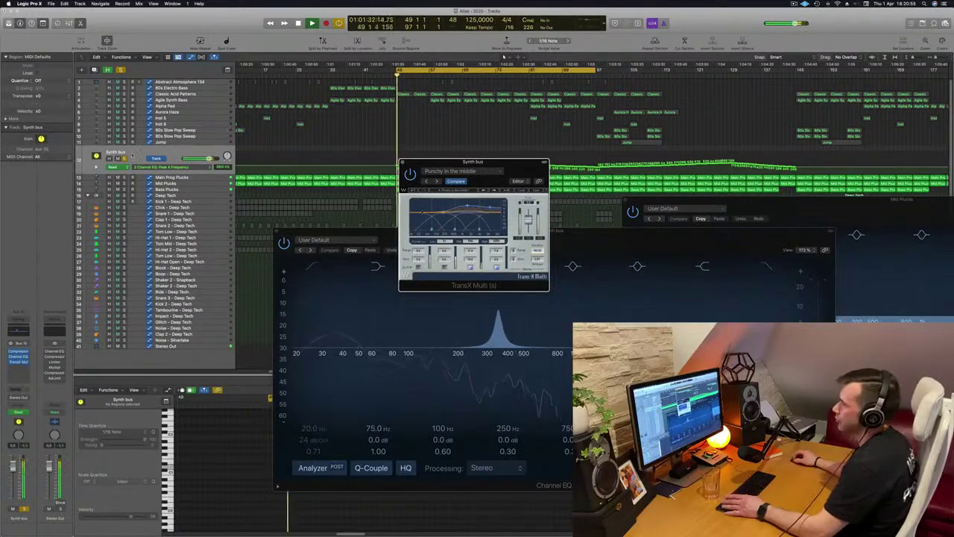
Unsolo the Synth bus, replay the full mix from bar 49, and close the TransX Multi window
click(124, 159)
key(space)
key(space)
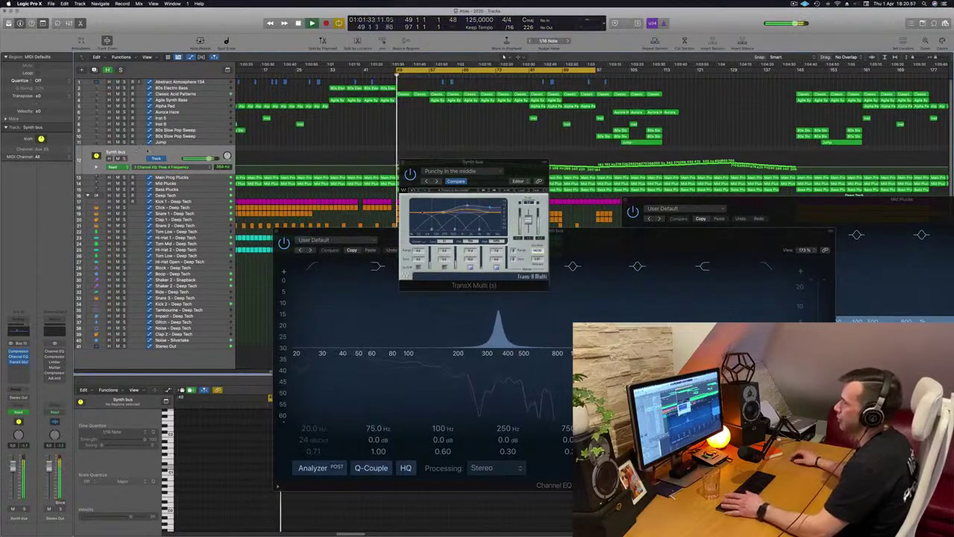
drag(532, 174, 604, 171)
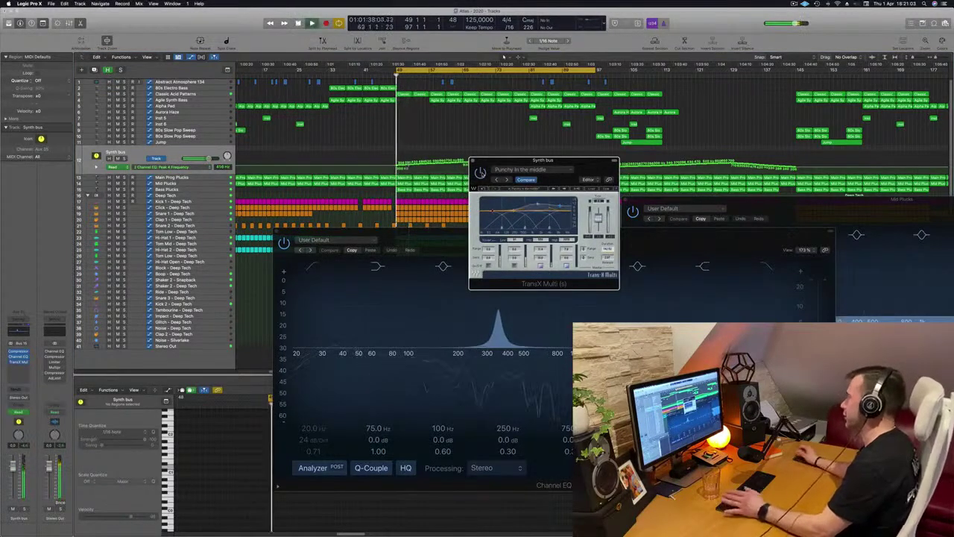
drag(589, 165, 682, 216)
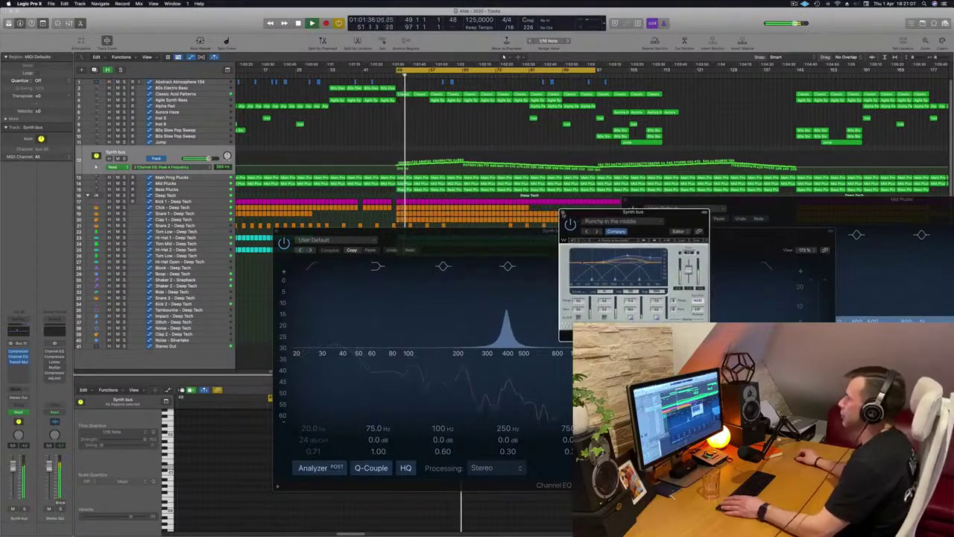
click(564, 213)
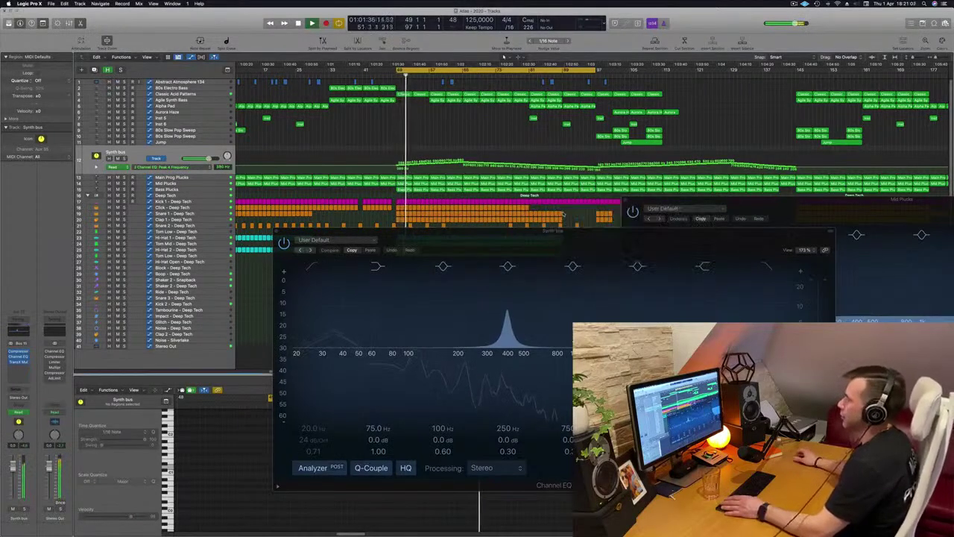
Open the Mid Plucks track's Delay Designer to examine its delay taps during playback, and close it and the Synth bus Channel EQ
click(179, 184)
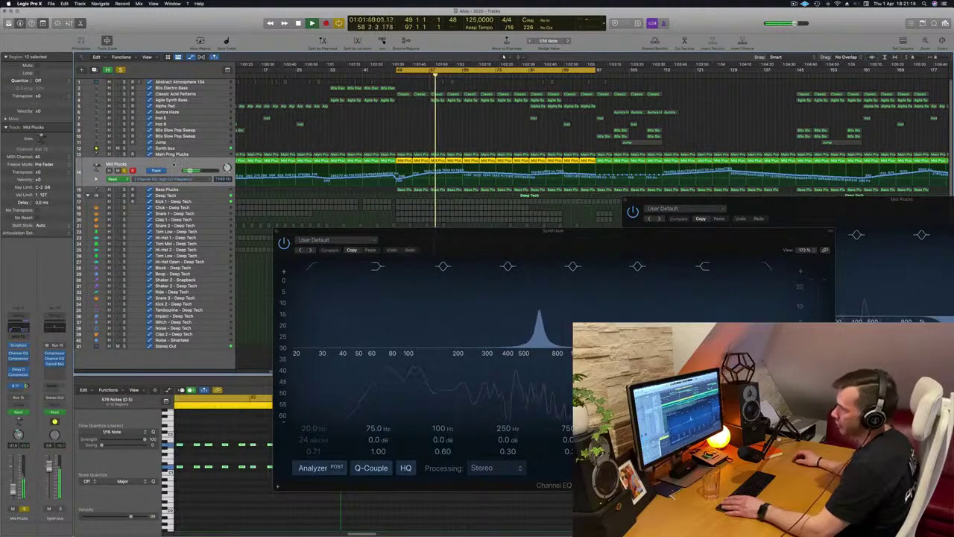
click(20, 370)
drag(513, 107, 661, 172)
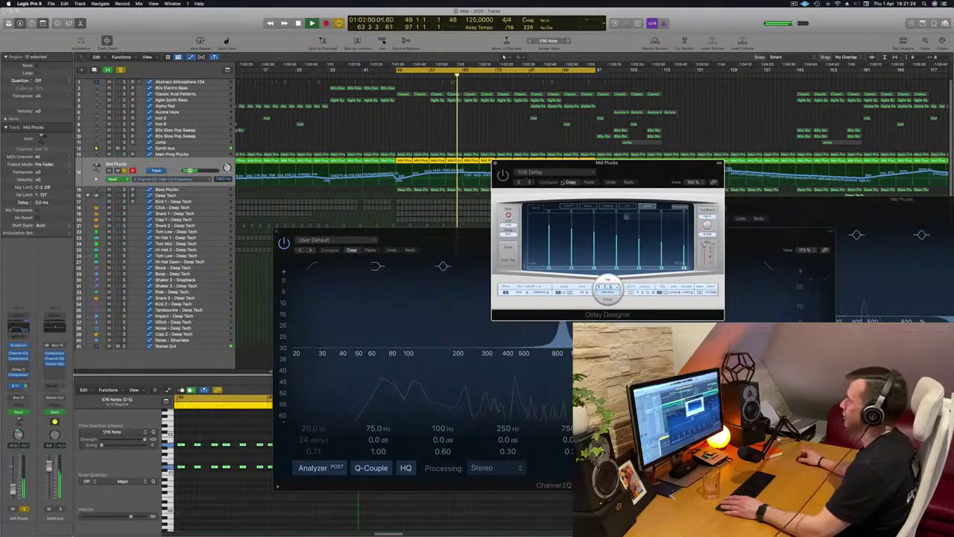
drag(527, 180, 542, 179)
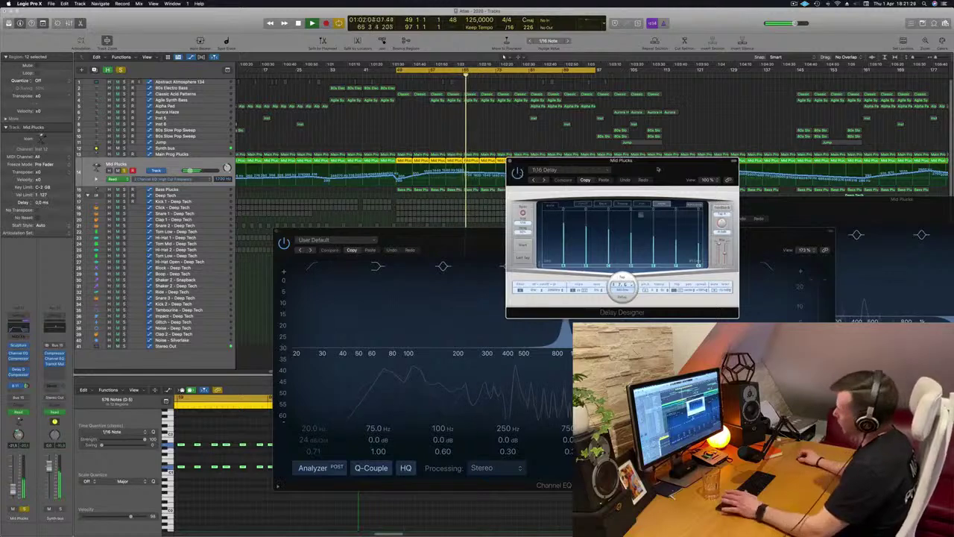
drag(640, 170, 590, 166)
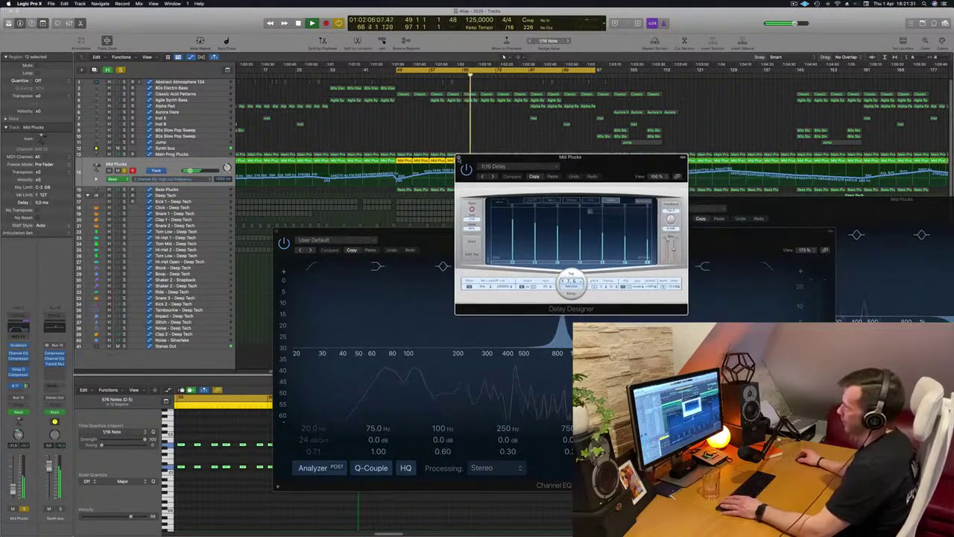
click(459, 159)
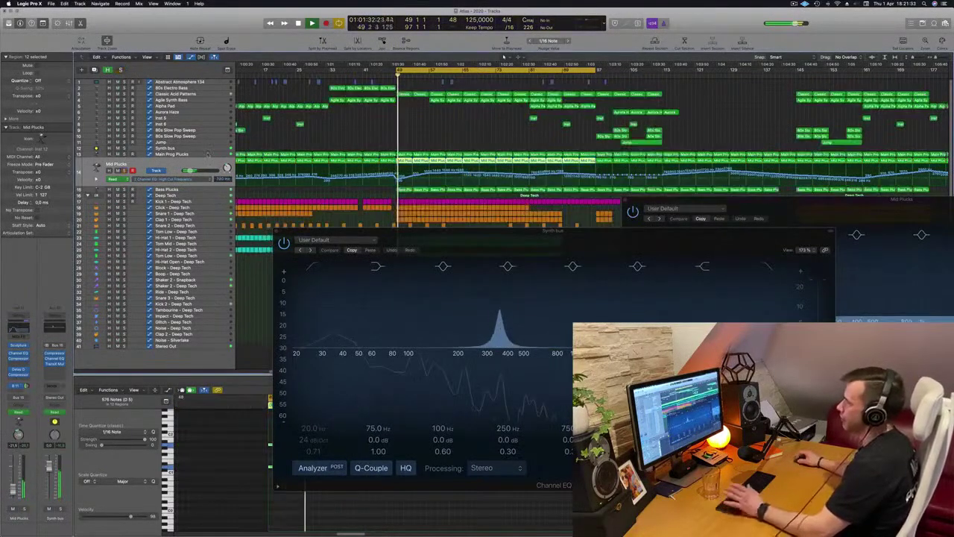
drag(535, 242, 454, 257)
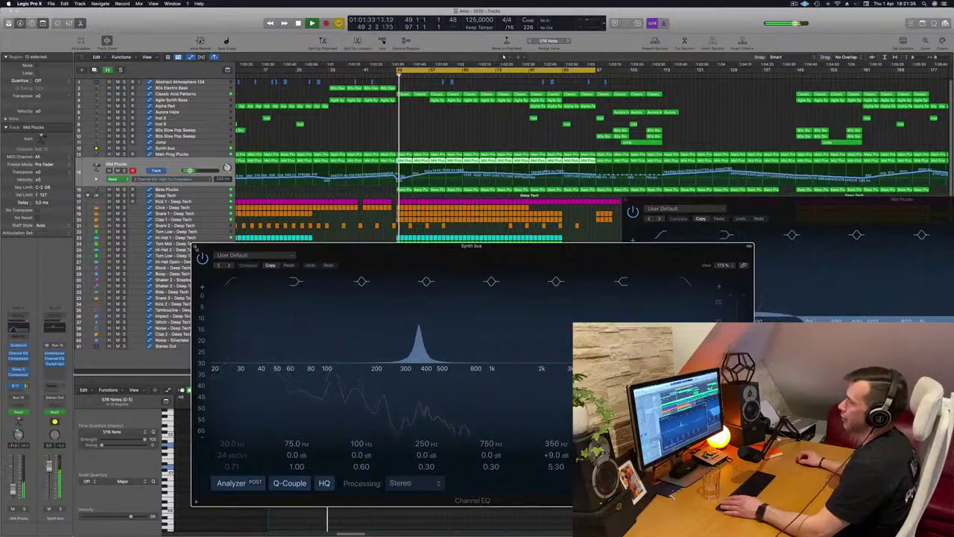
click(195, 247)
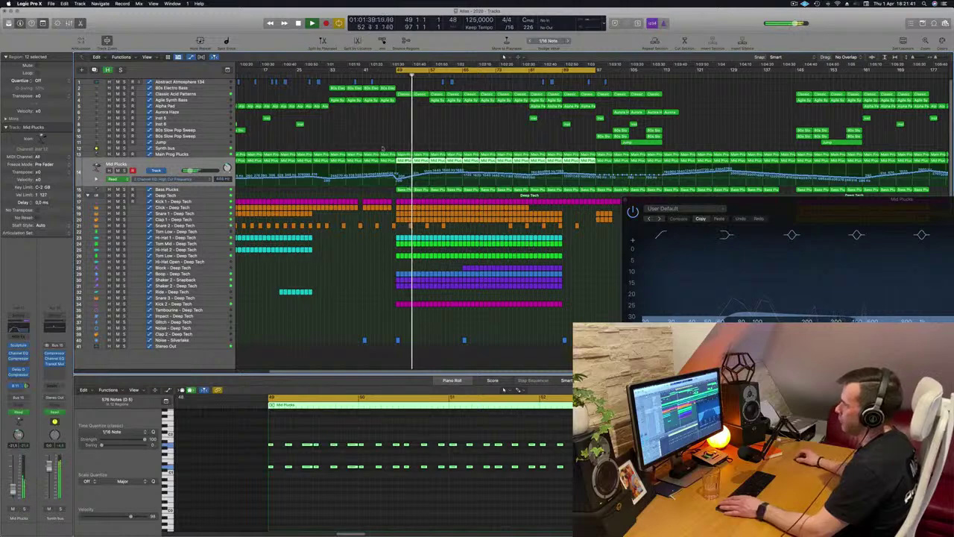
Copy the Mid Plucks region at bar 49 with its automation onto the Impact - Deep Tech track and select that track
click(407, 160)
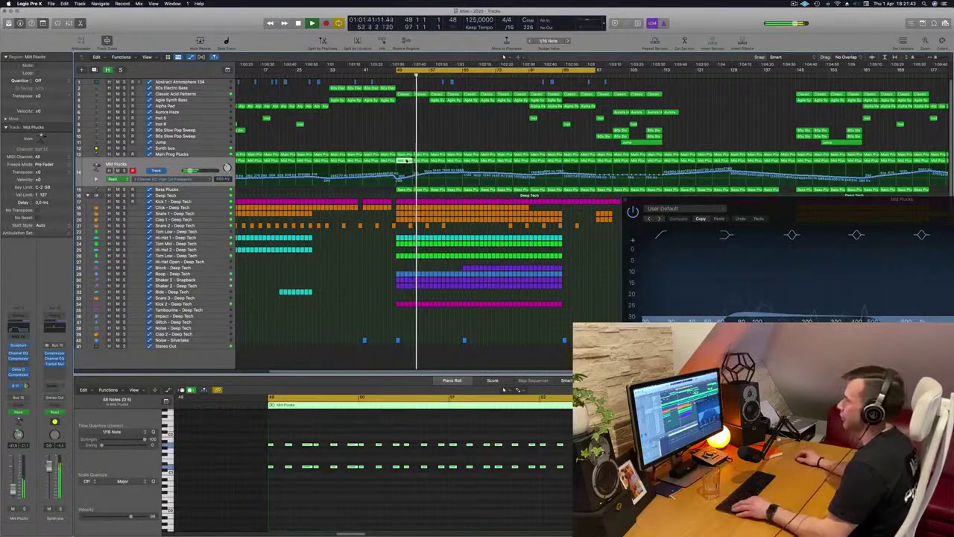
drag(406, 161, 400, 339)
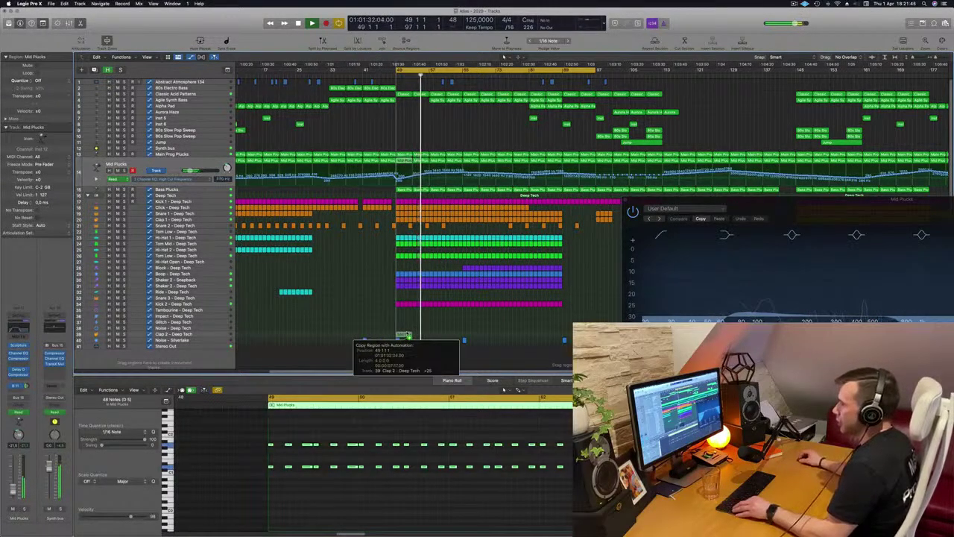
drag(409, 336, 405, 319)
key(Return)
click(217, 318)
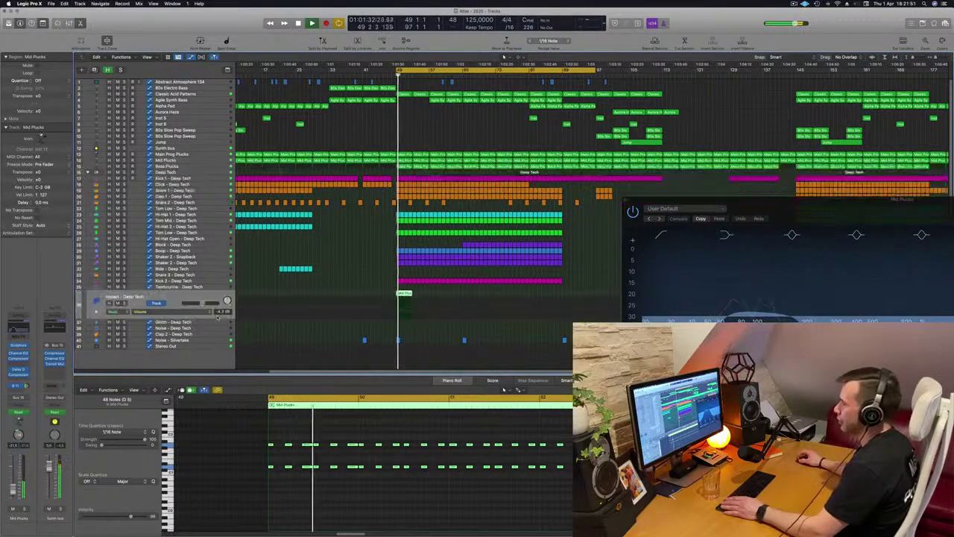
Stop playback, delete the upper row of notes in the copied Mid Plucks region, and replay the cycle range
key(space)
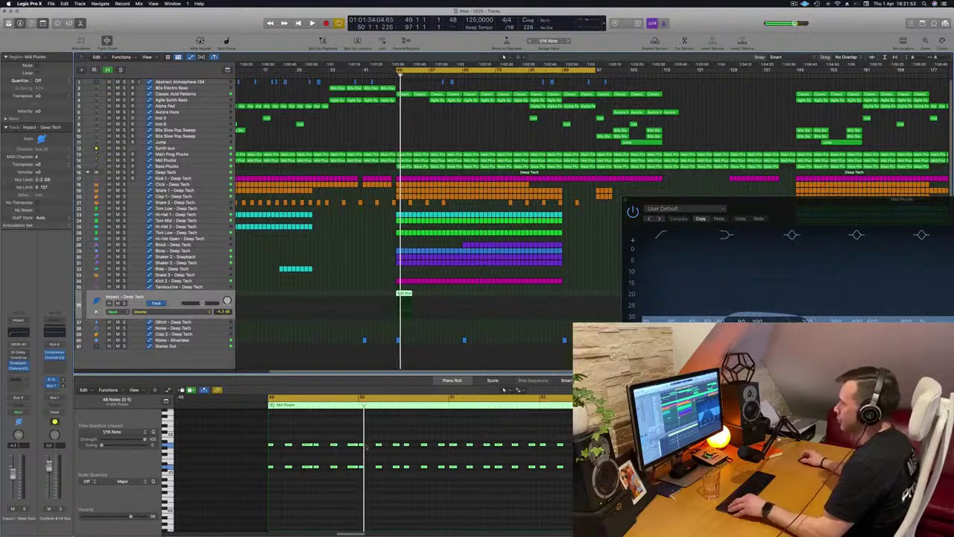
drag(255, 435, 573, 452)
key(space)
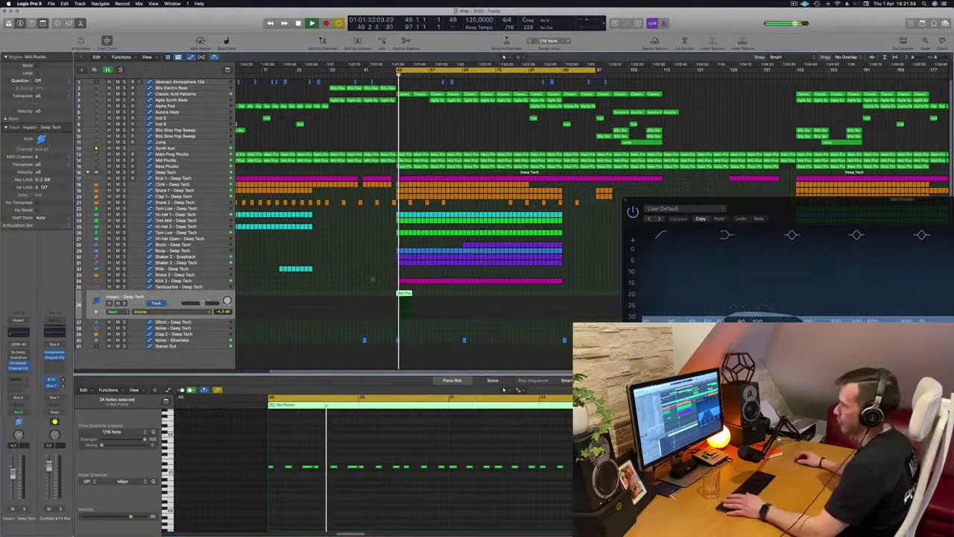
Stop playback and try transposing the selected notes of the copied Mid Plucks region downward in semitones
key(space)
drag(572, 493, 572, 498)
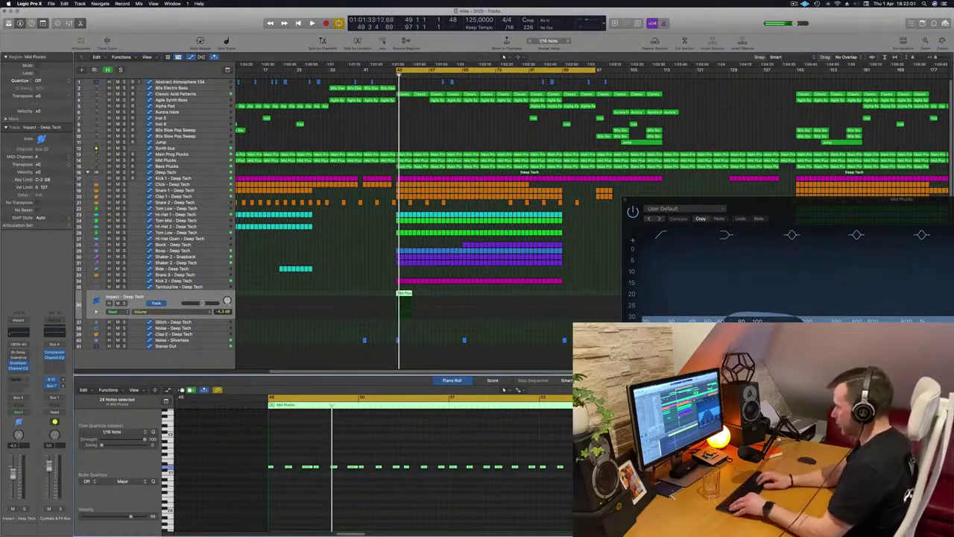
key(alt+Up)
key(alt+Up)
key(alt+Up)
key(alt+Down)
key(alt+Down)
key(alt+Down)
key(alt+Down)
key(alt+Down)
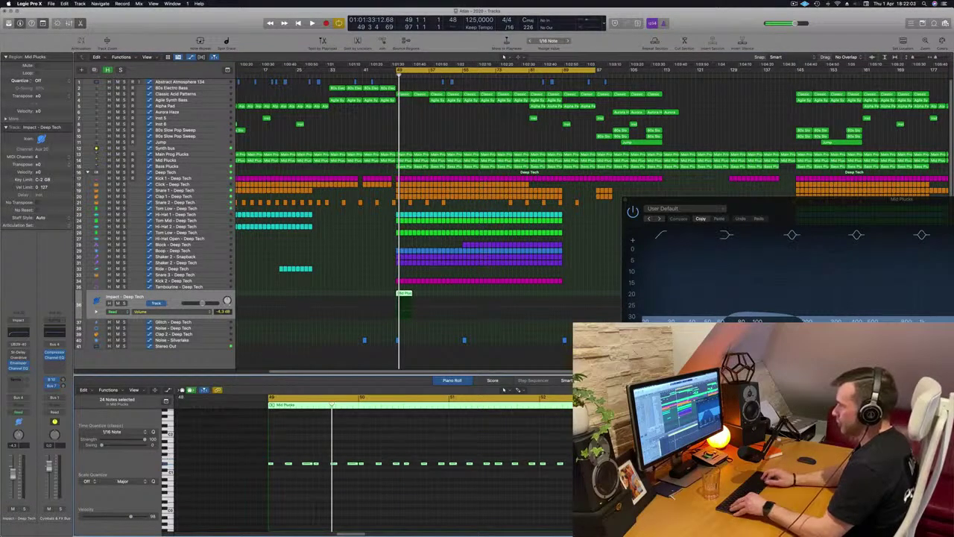
key(alt+Down)
key(alt+Down)
key(alt+Down)
key(alt+Down)
key(alt+Down)
key(alt+Down)
key(alt+Down)
key(alt+Down)
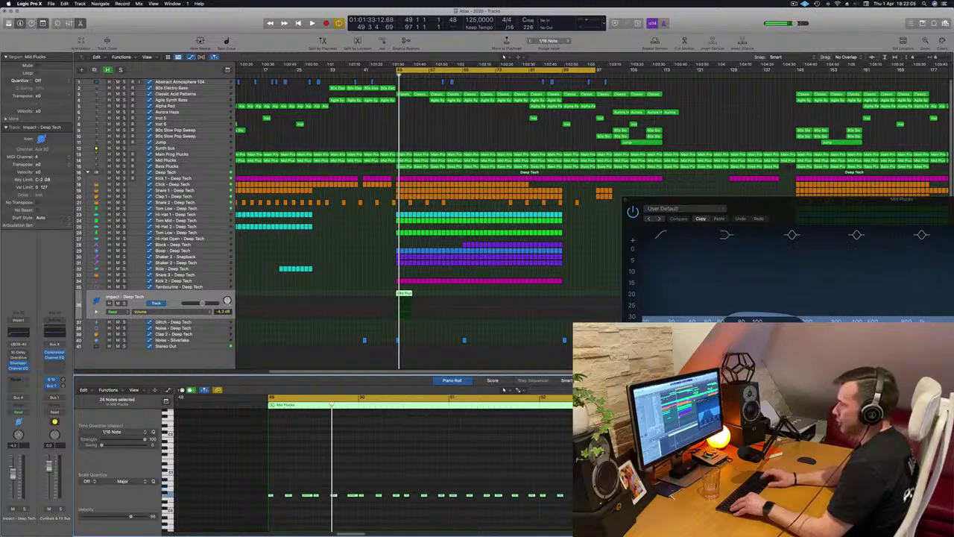
Transpose the selected notes of the copied Mid Plucks region up in semitones, well above their starting pitch, and play the cycle range
key(alt+Up)
key(alt+Up)
key(alt+Up)
key(alt+Up)
key(alt+Up)
key(alt+Up)
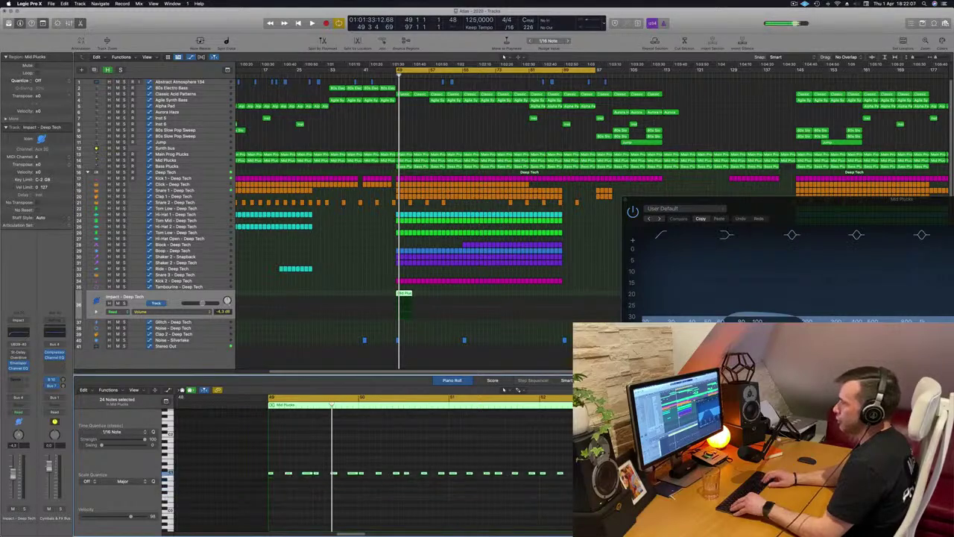
key(alt+Up)
key(alt+Up)
key(alt+Up)
key(alt+Up)
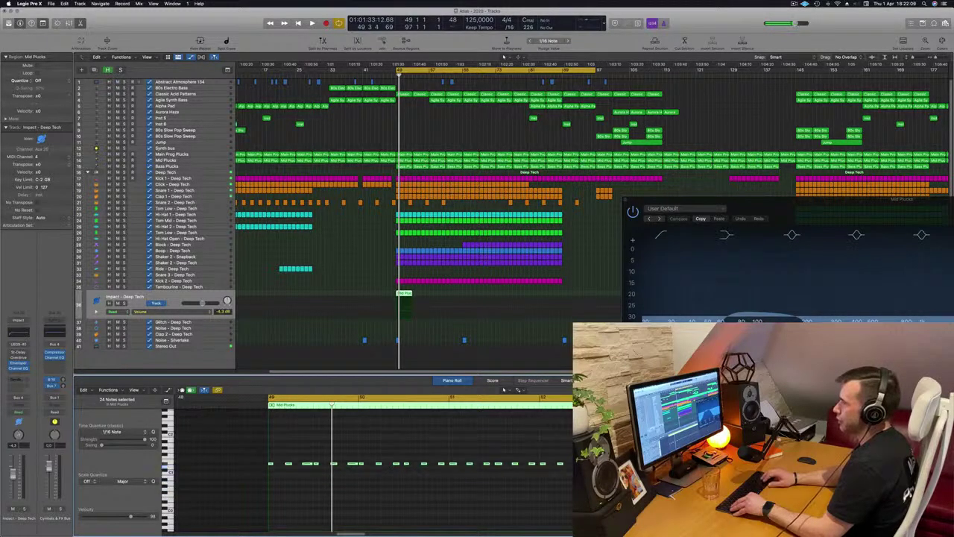
key(alt+Up)
key(alt+Up)
key(alt+Up)
key(alt+Up)
key(alt+Up)
key(alt+Up)
key(alt+Up)
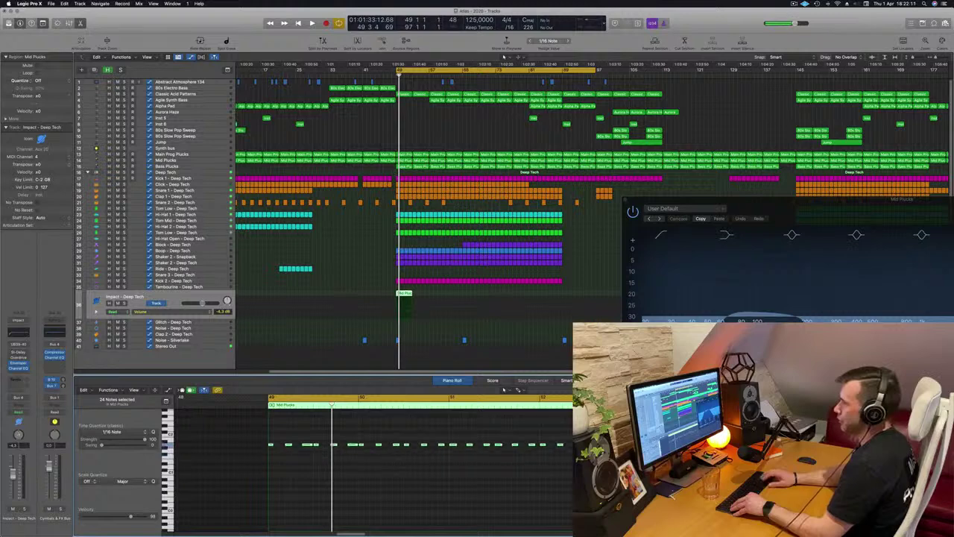
key(alt+Up)
key(alt+Up)
key(alt+Up)
key(alt+Up)
key(alt+Up)
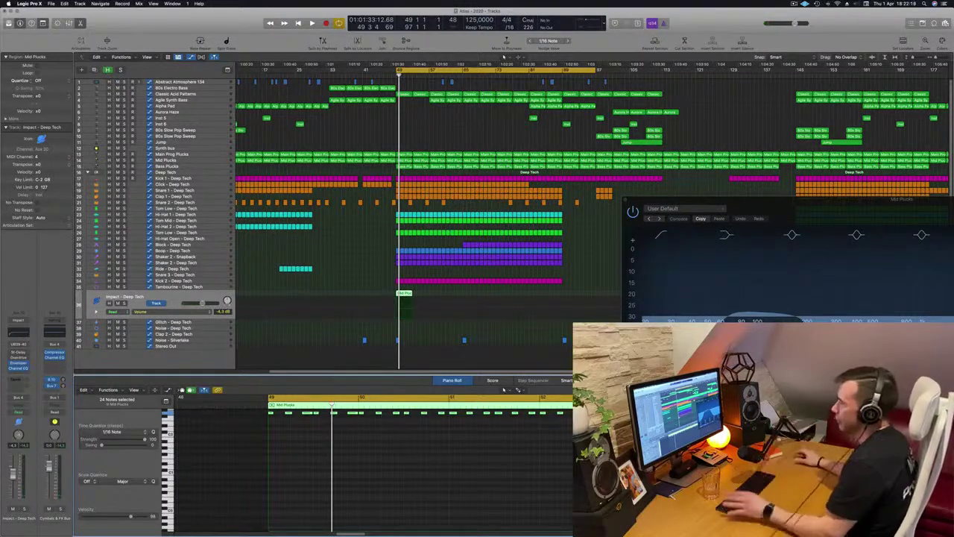
key(space)
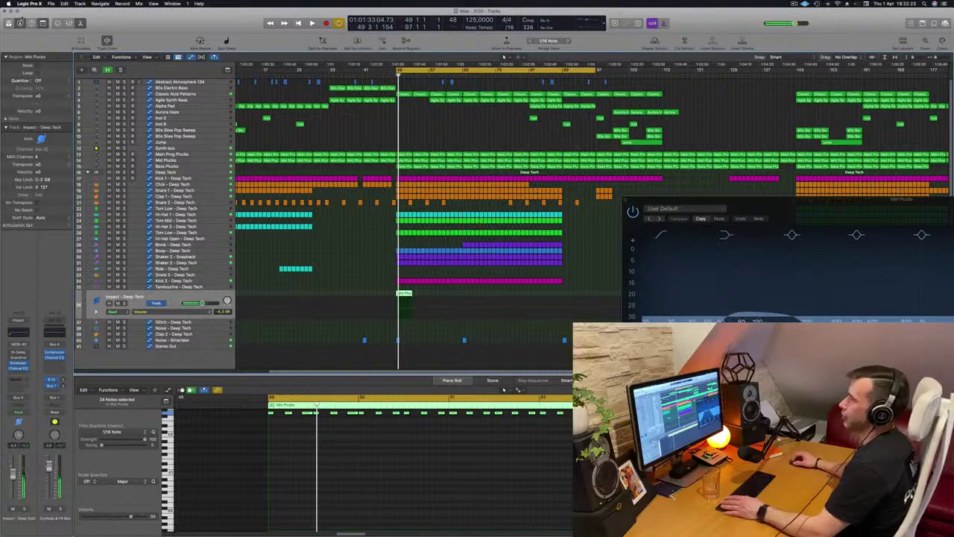
Load the Tom Low - Advanced Machines patch from the Electronic Drum Kit's Kit Pieces, Toms category, onto the Impact - Deep Tech track
key(y)
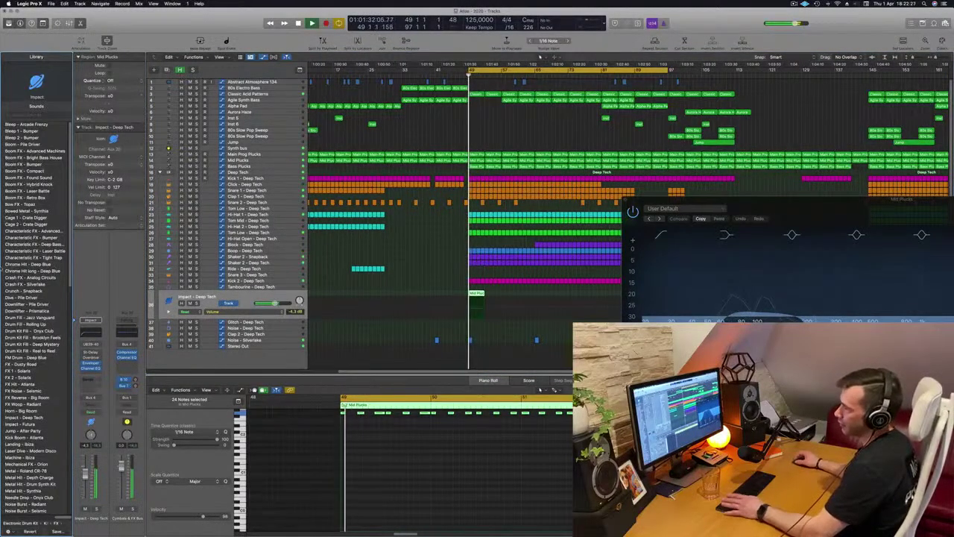
scroll(33, 276, down, 3)
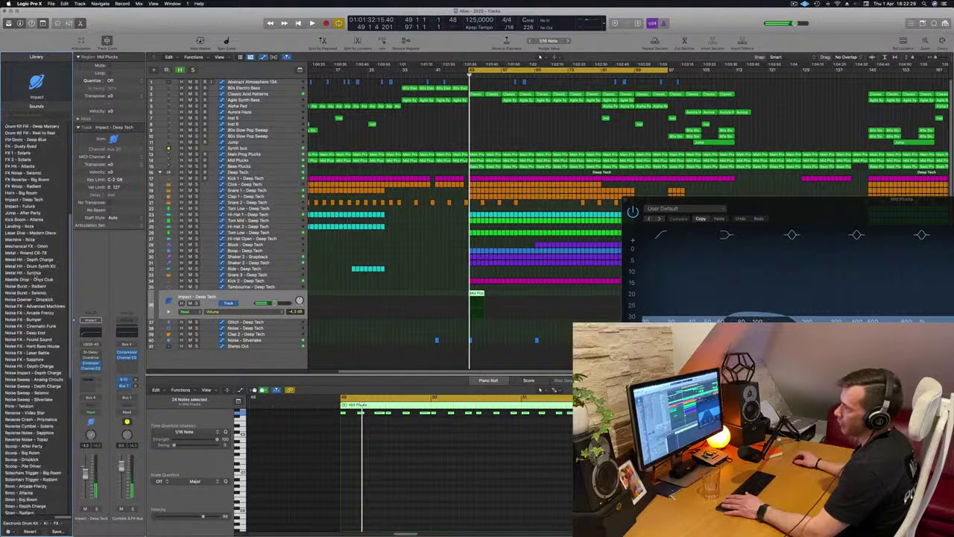
scroll(49, 500, down, 3)
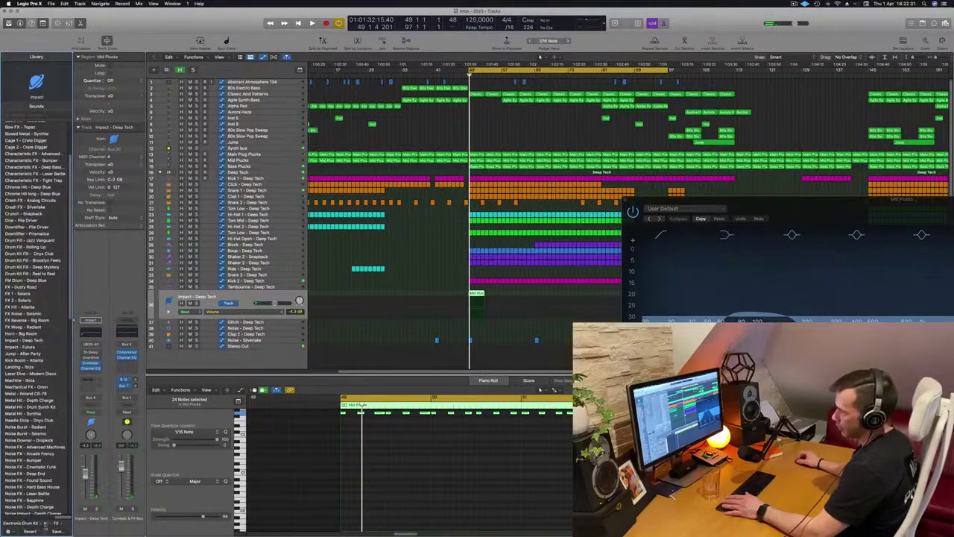
scroll(57, 524, down, 10)
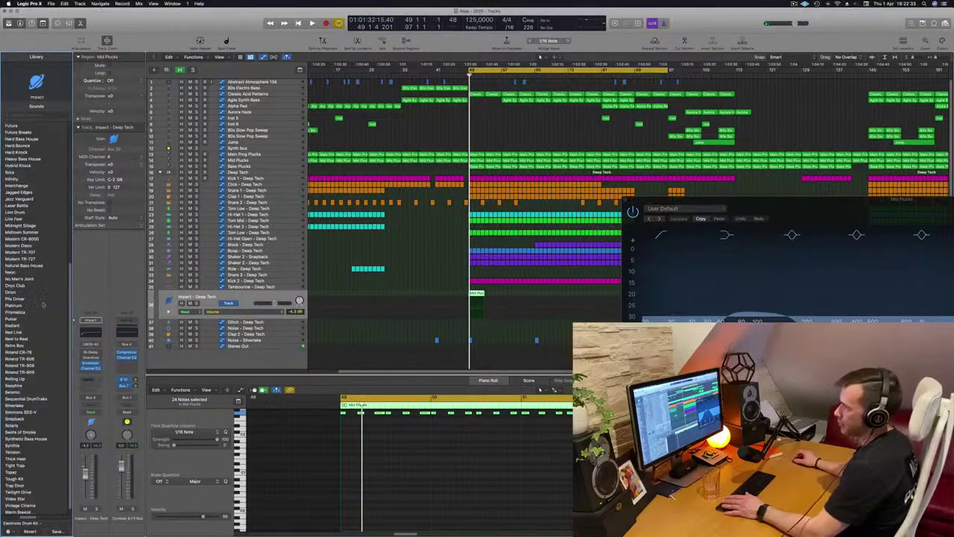
scroll(46, 300, down, 2)
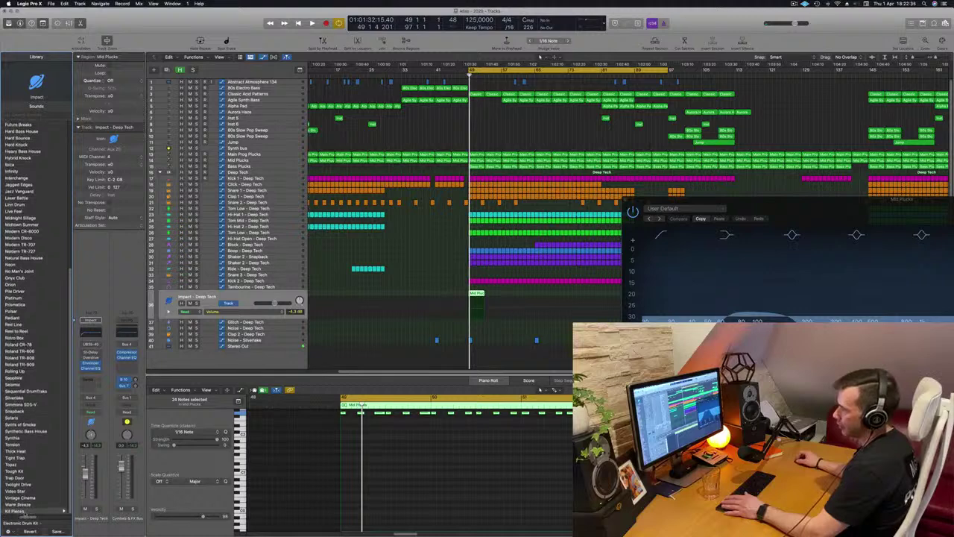
click(23, 512)
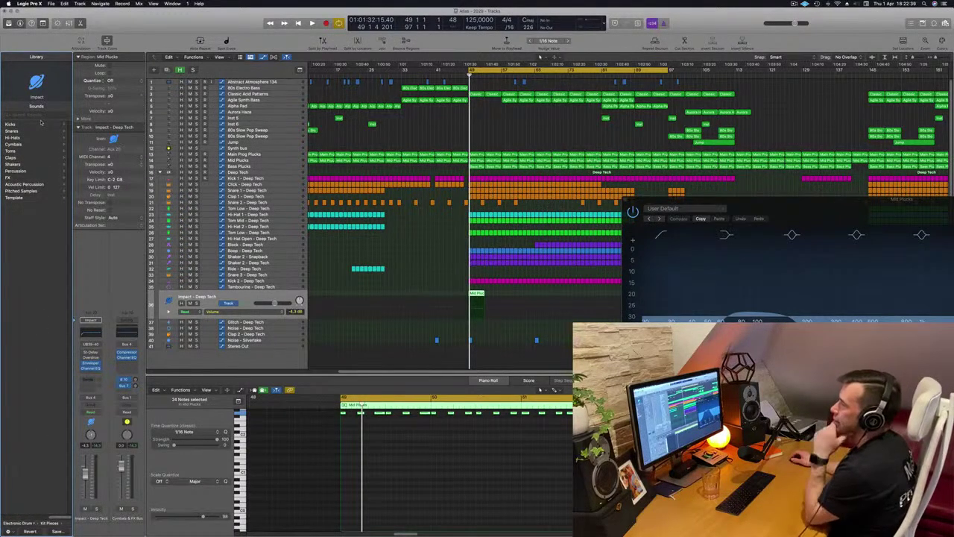
click(20, 151)
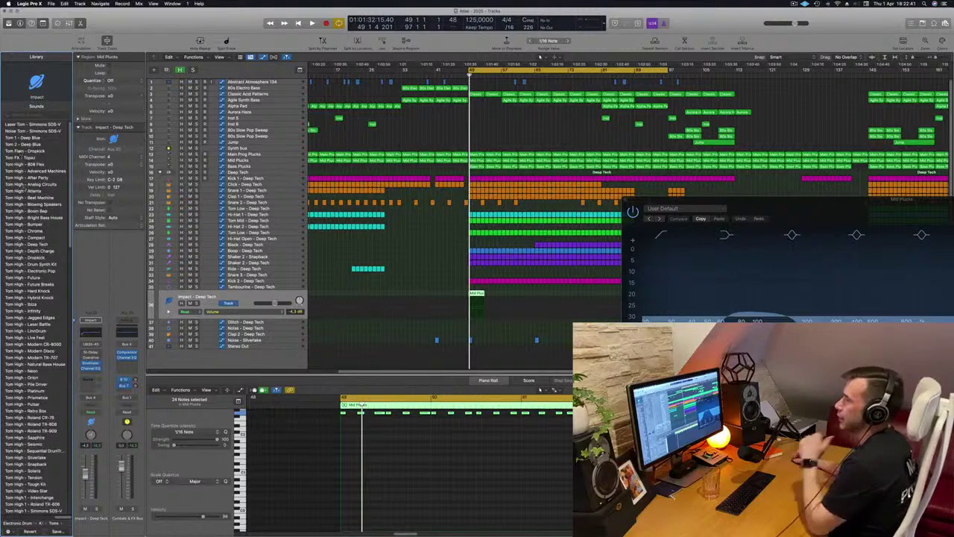
scroll(37, 317, down, 10)
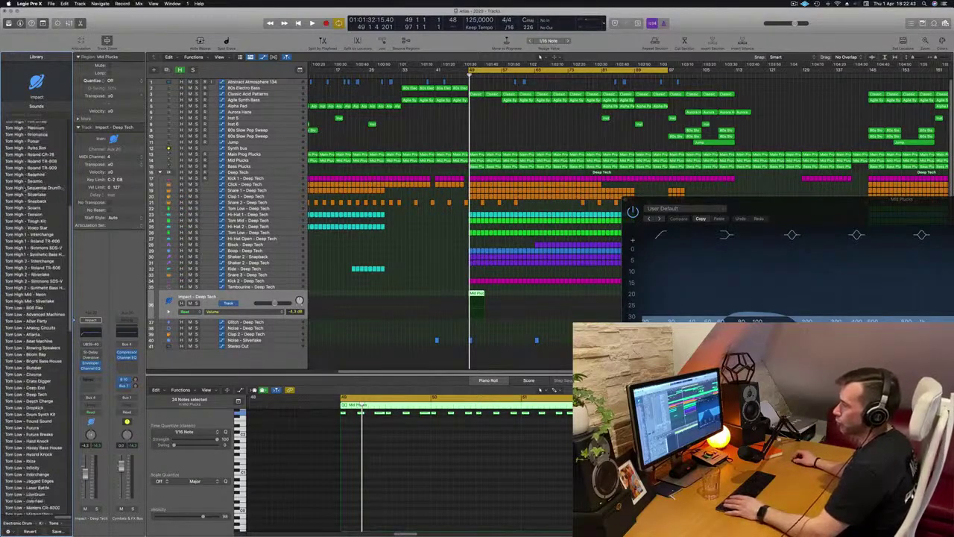
click(26, 306)
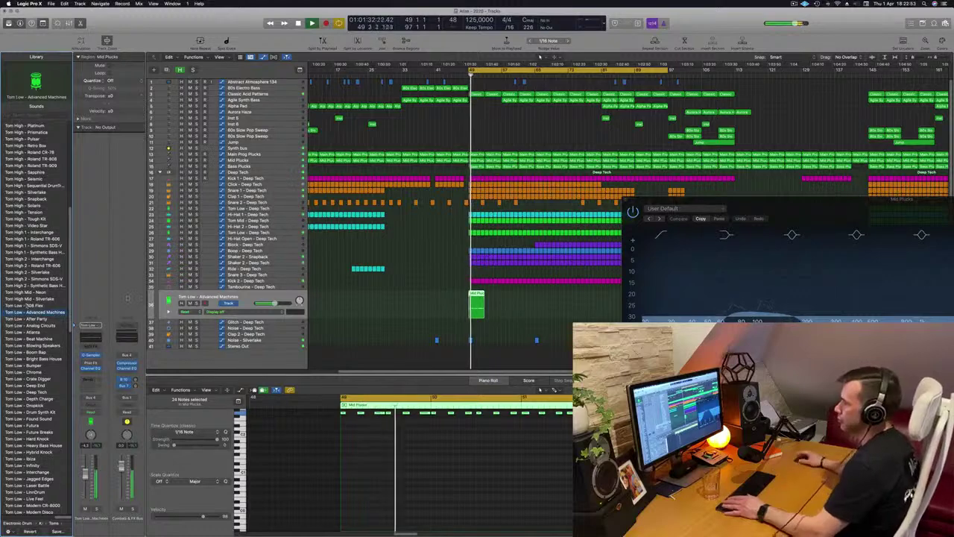
Solo the Tom Low - Advanced Machines track briefly to hear its pattern alone, and return to the full mix
click(195, 303)
click(196, 304)
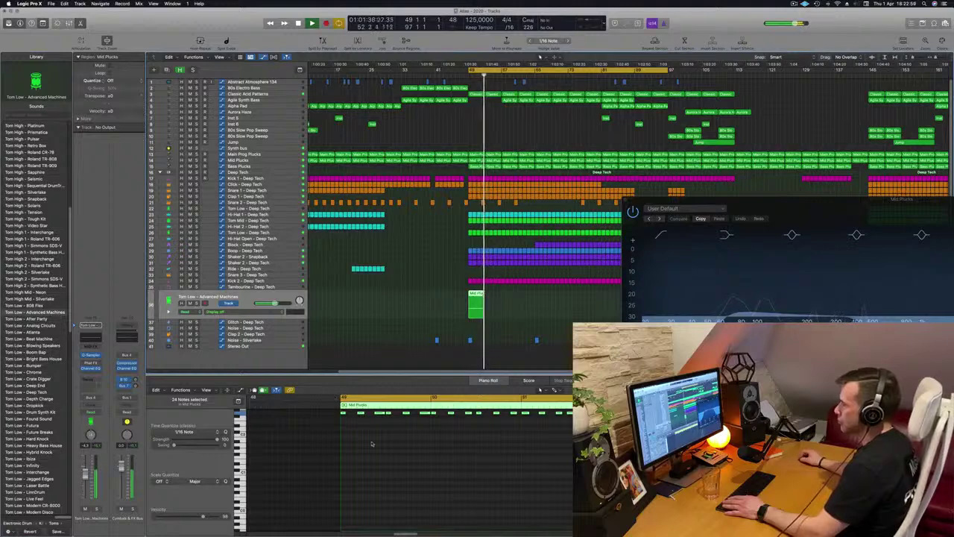
scroll(372, 444, up, 2)
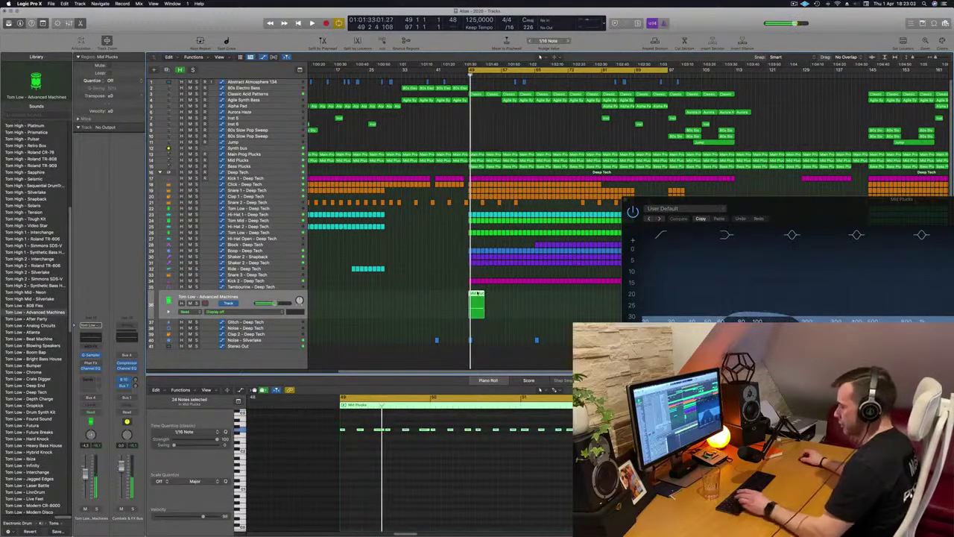
Repeat the Mid Plucks region on the tom track from bar 49 to bar 81, shorten the cycle range to match, and play it
key(super+r)
key(super+r)
key(super+r)
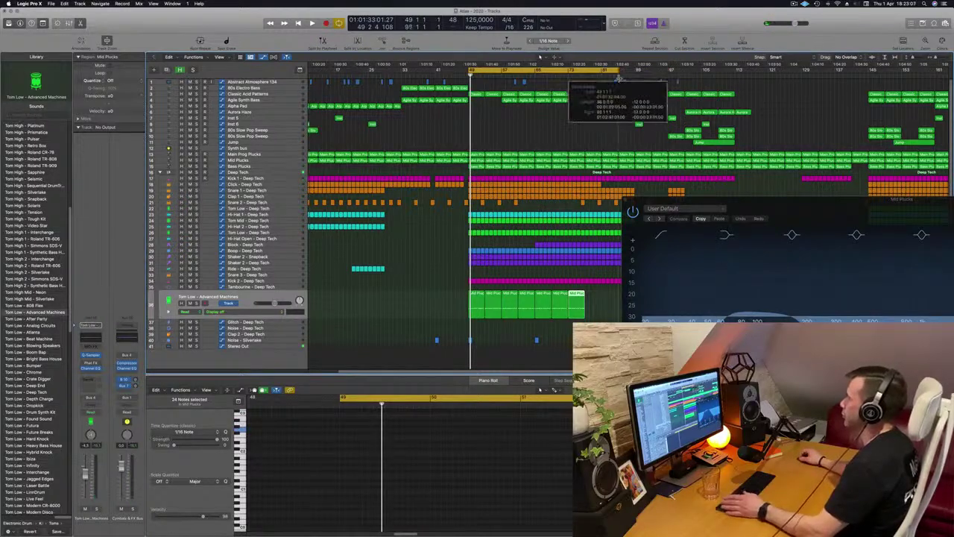
key(space)
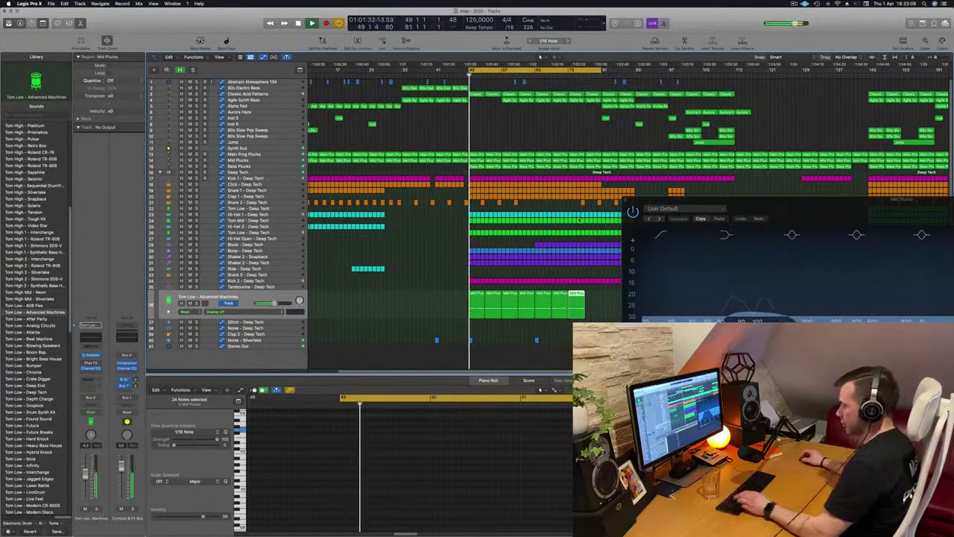
key(super+r)
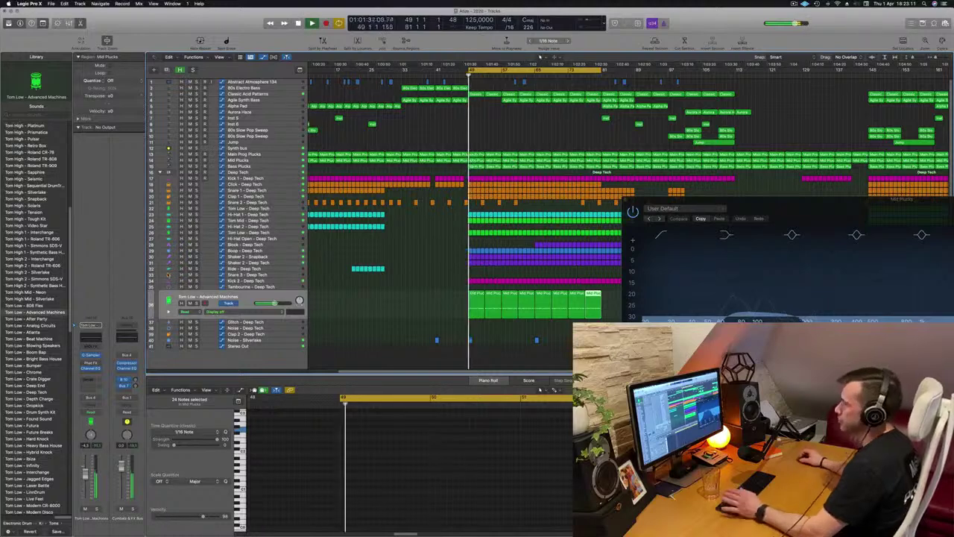
Audition the low tom patches from Tom Low - 808 Flex through Tom Low - Chrome on the tom track during playback
click(30, 307)
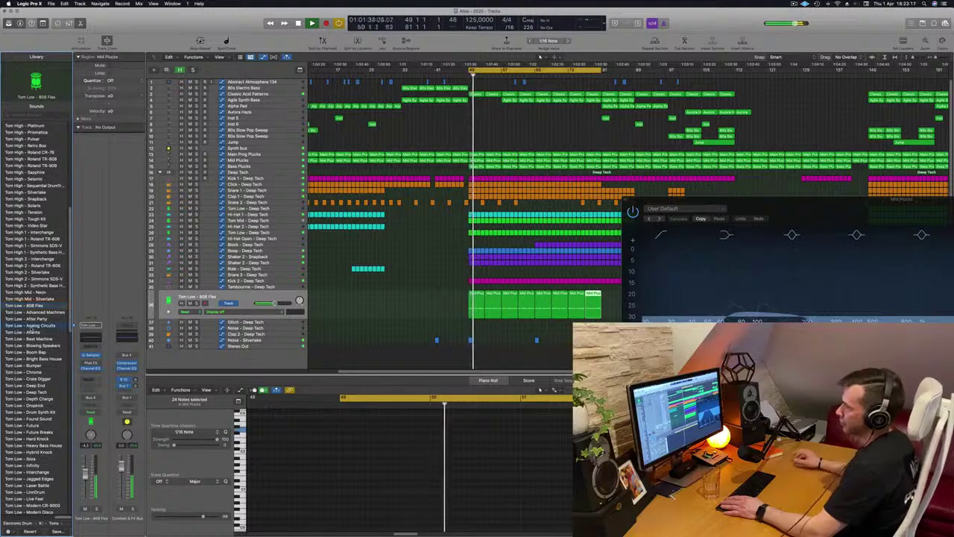
key(Down)
key(Down)
key(Down)
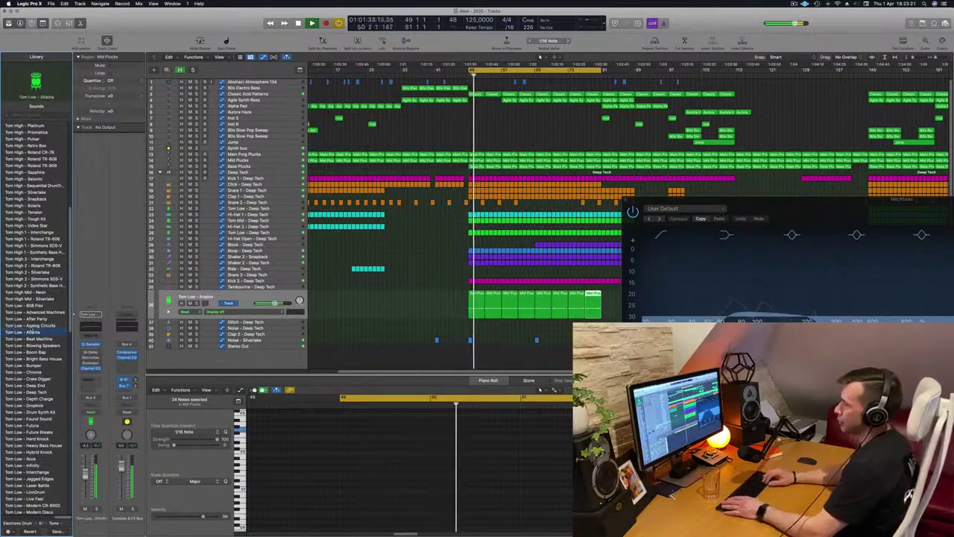
key(Down)
key(Down)
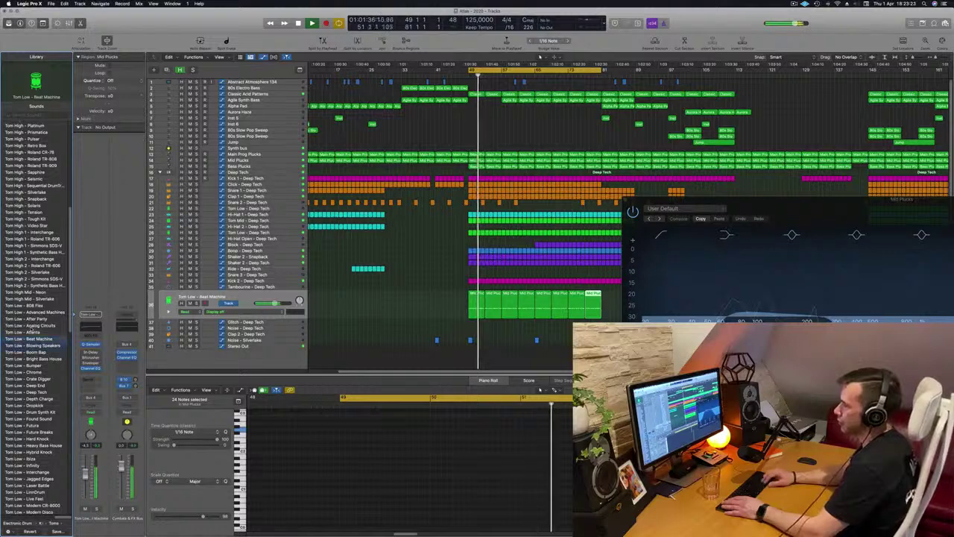
key(Down)
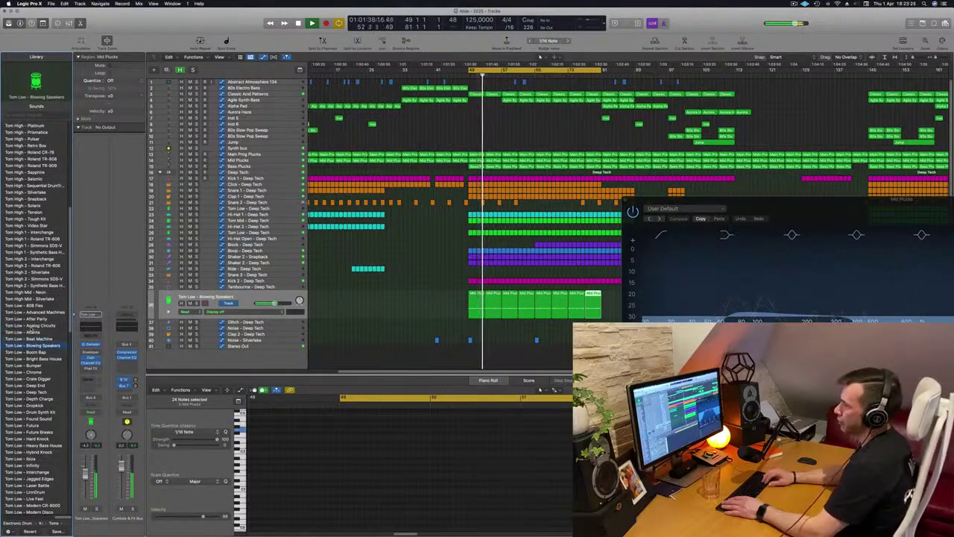
key(Down)
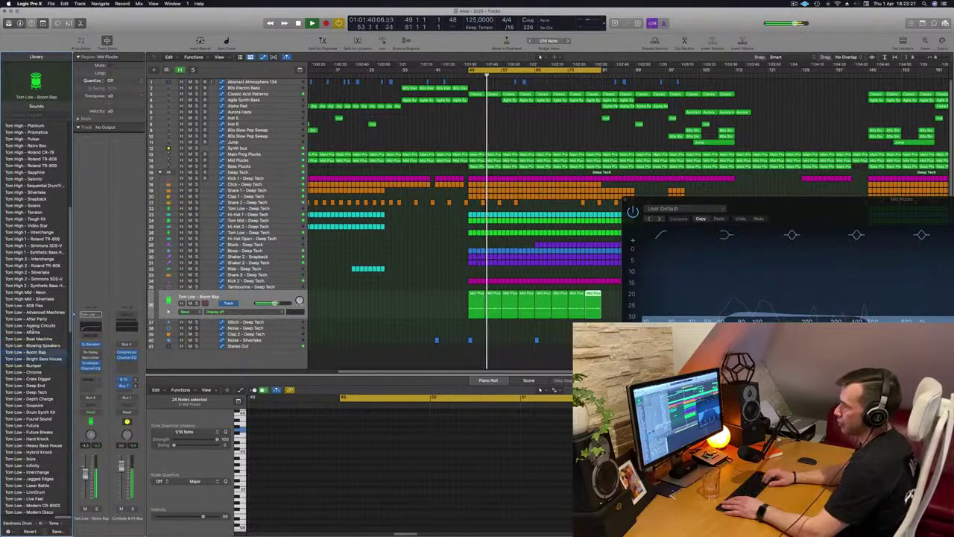
key(Down)
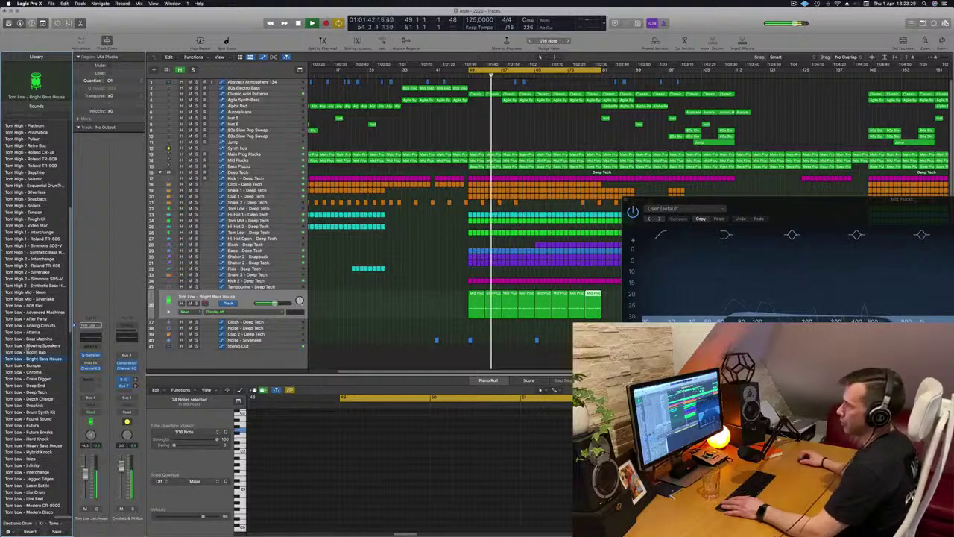
scroll(28, 347, down, 5)
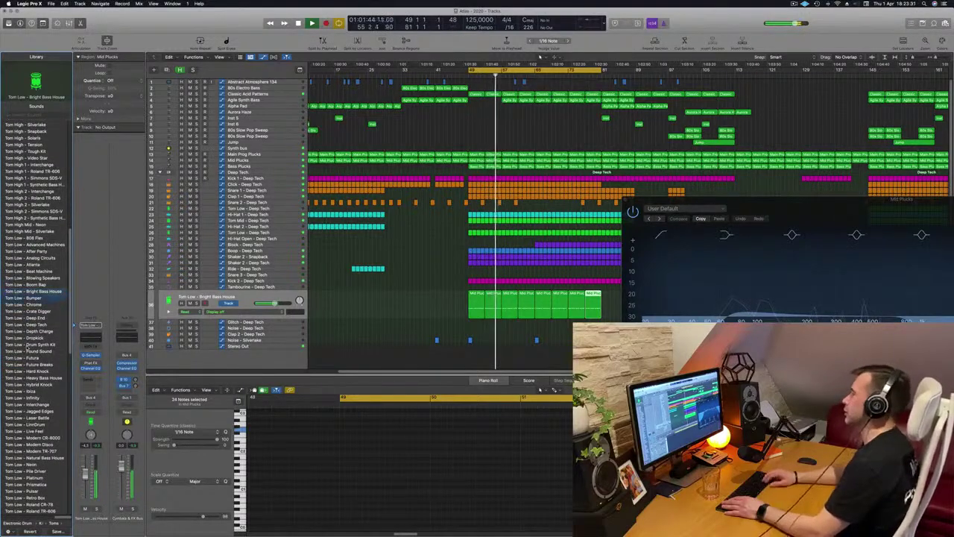
key(Down)
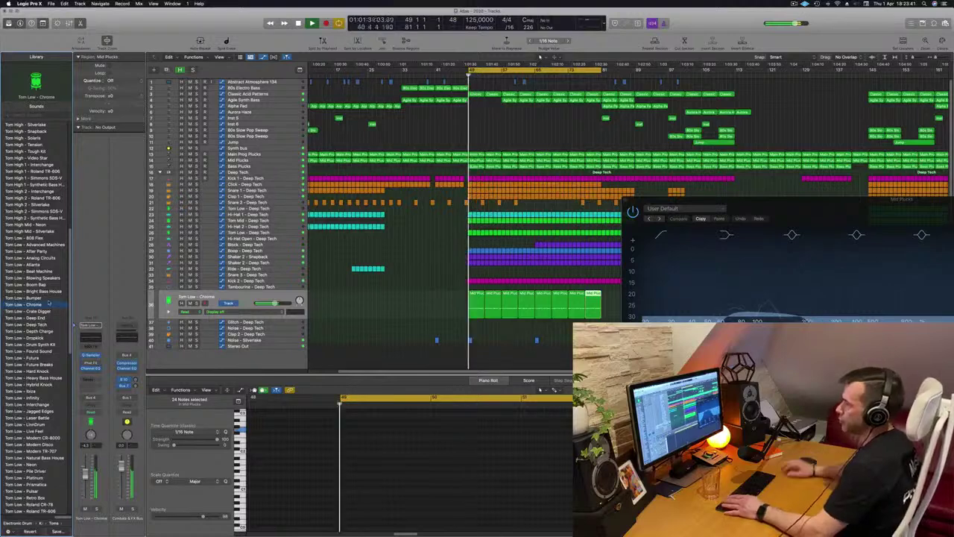
key(Down)
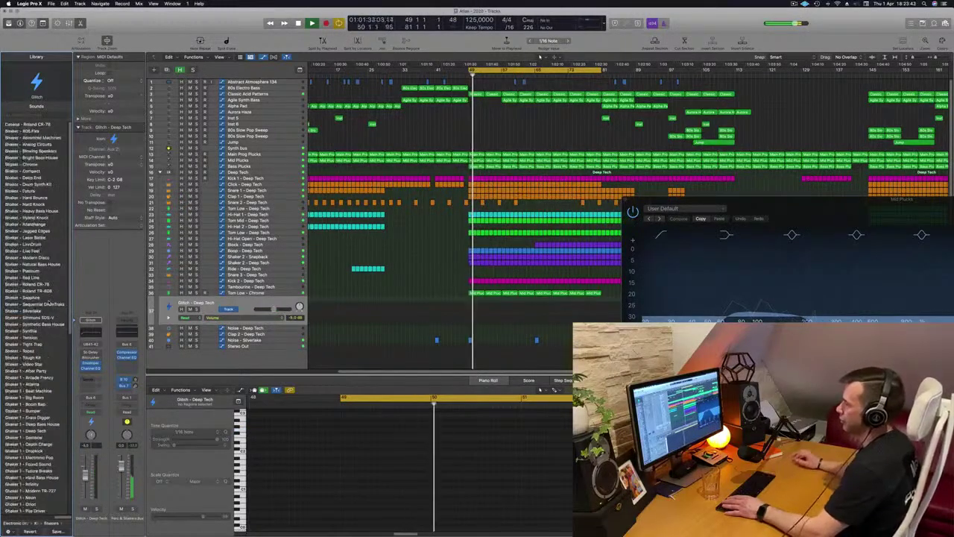
Reselect the tom track, try the Tom High - Seismic patch, and load Tom Low - Advanced Machines again
click(275, 292)
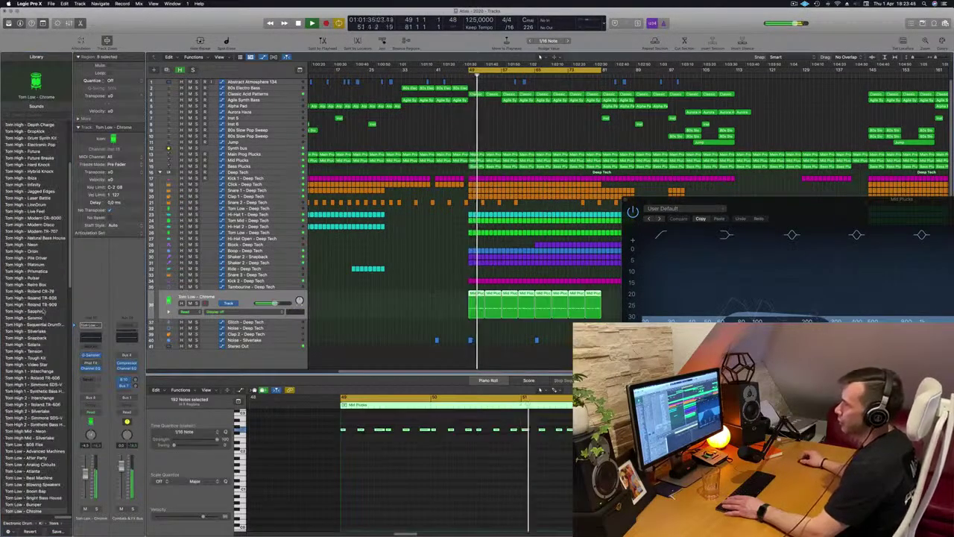
click(27, 319)
scroll(37, 393, down, 5)
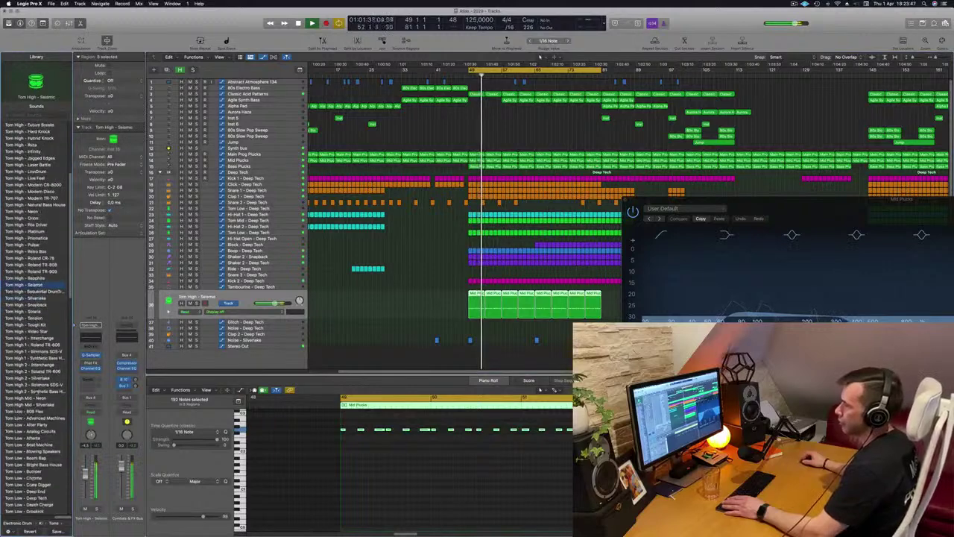
scroll(38, 393, down, 1)
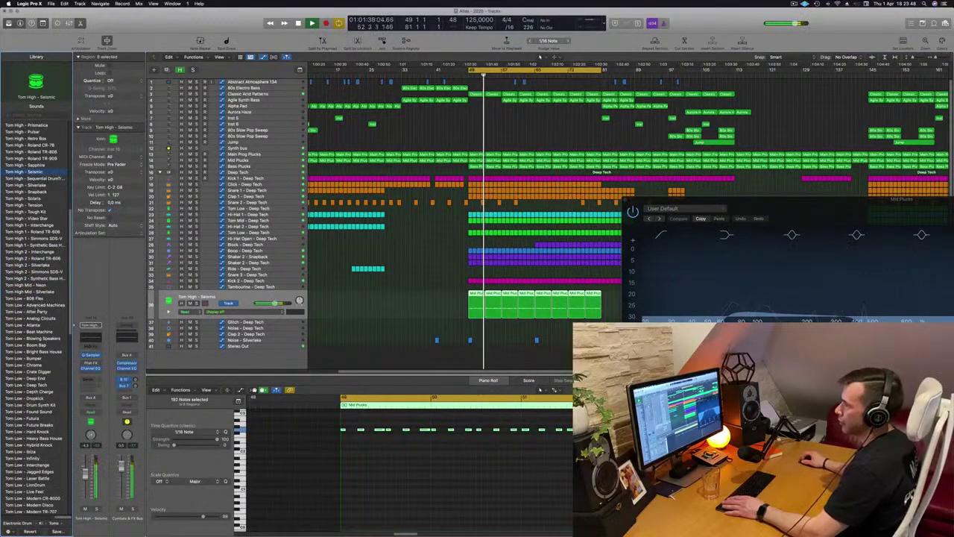
click(36, 304)
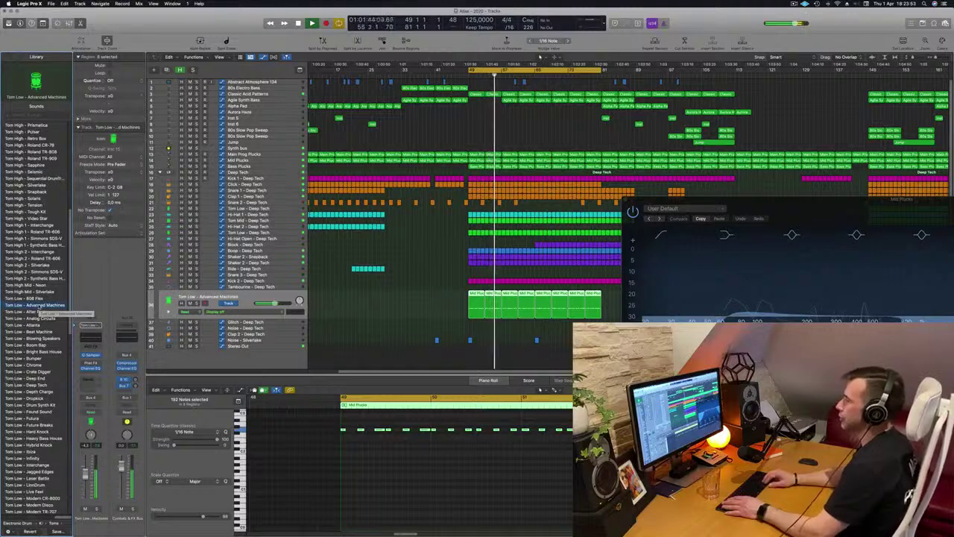
Audition the low tom patches from Tom Low - After Party onward during playback, finishing with Tom Low - Chrome loaded
key(Down)
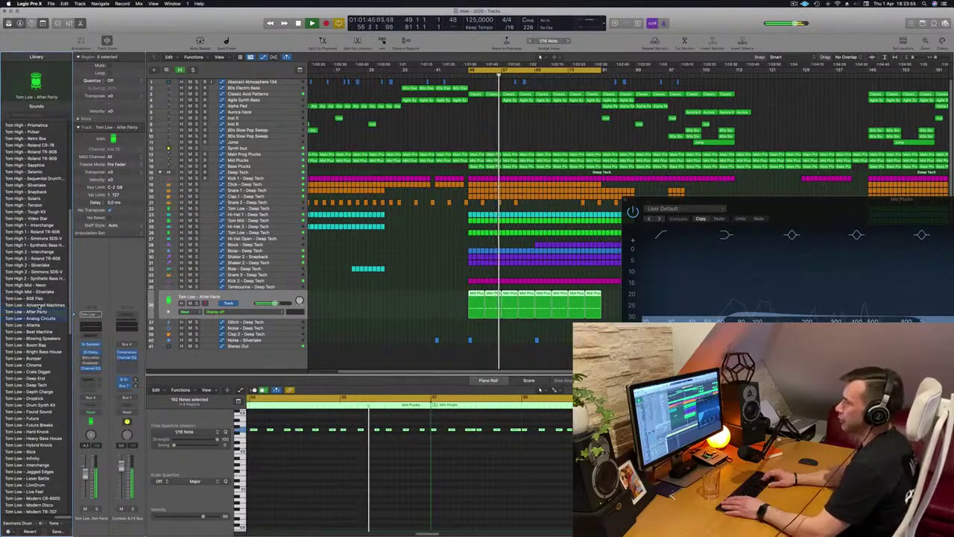
key(Down)
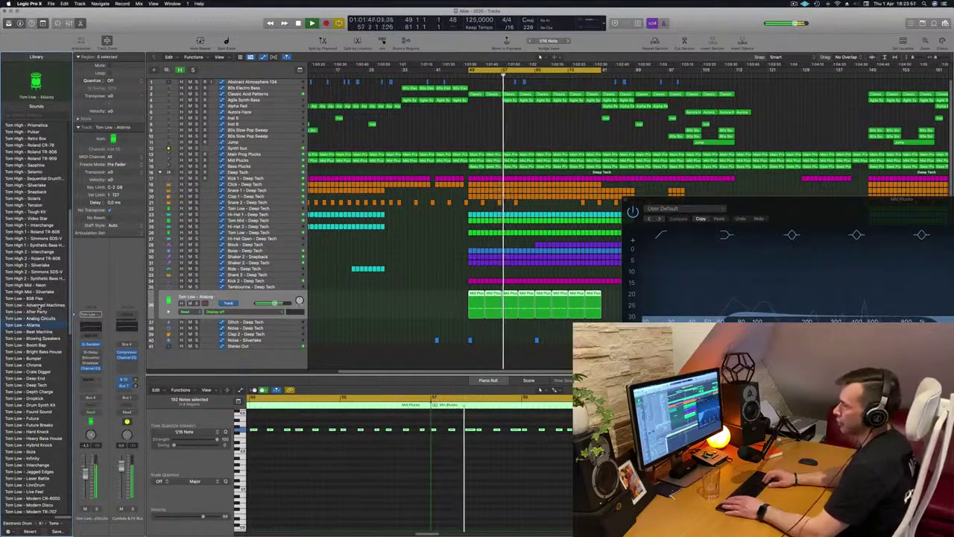
key(Down)
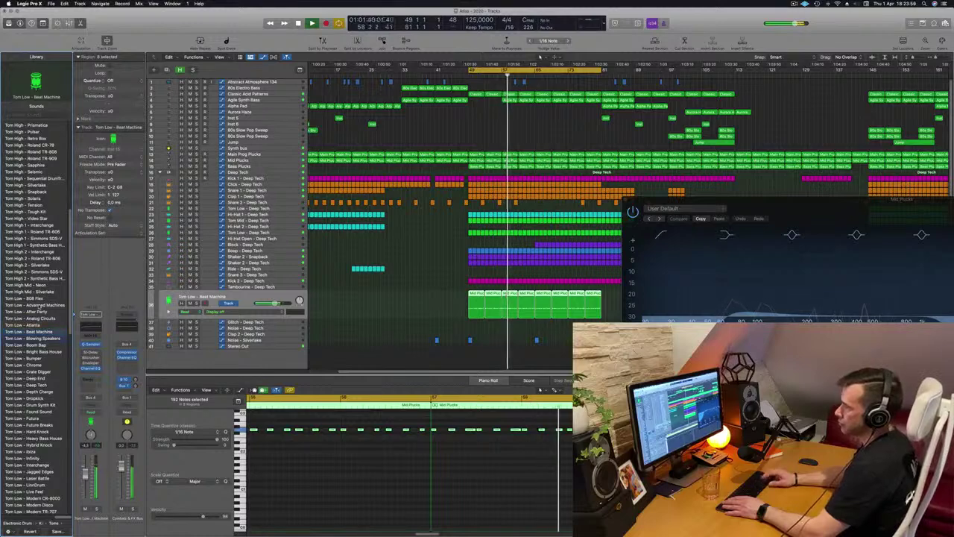
key(Down)
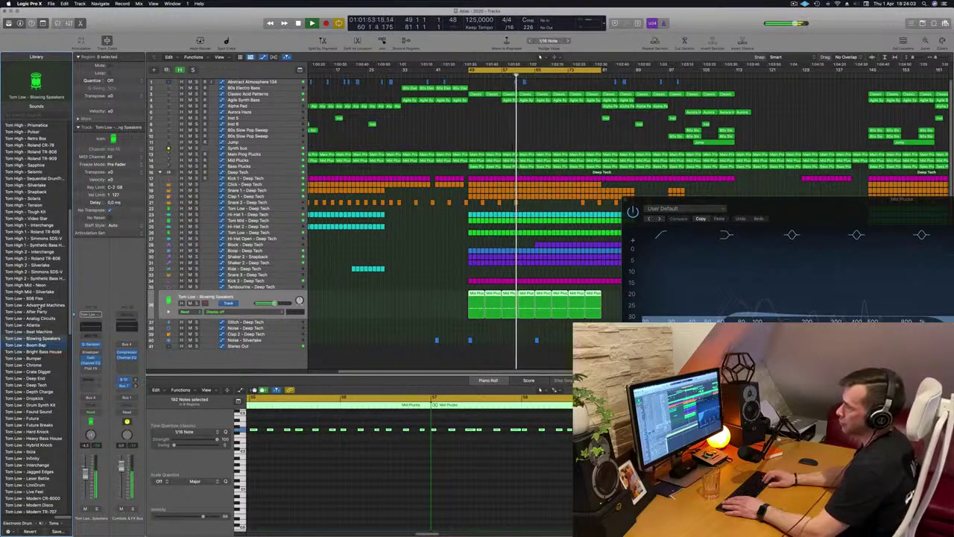
key(Down)
key(Down)
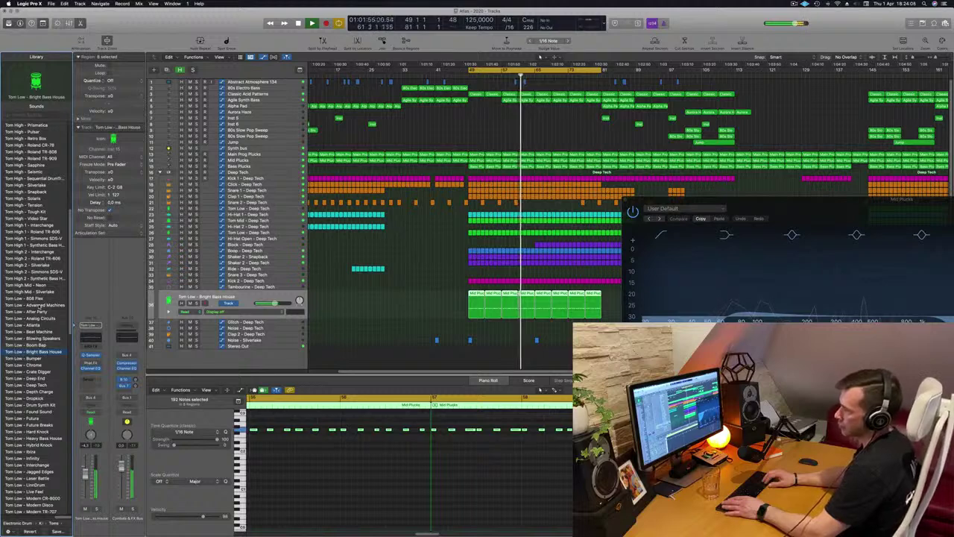
key(Down)
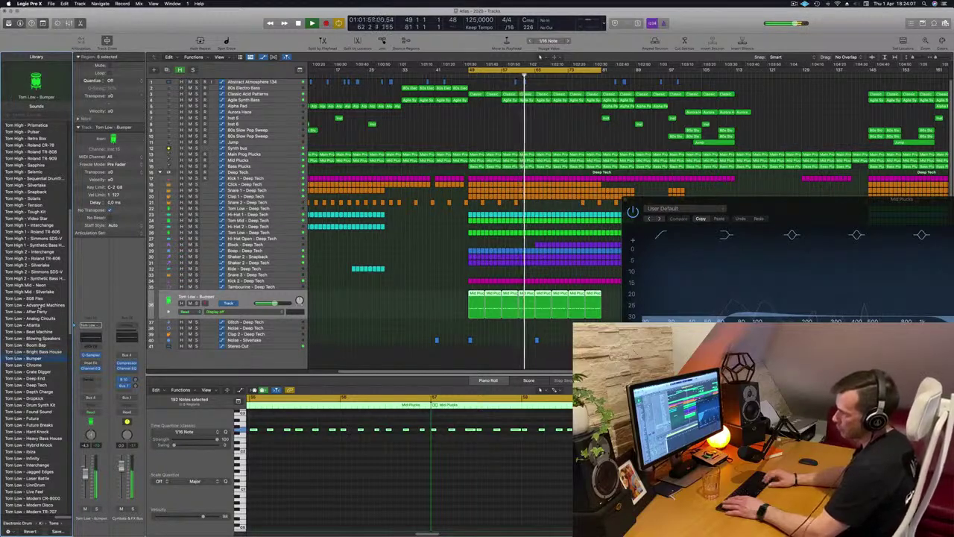
key(Down)
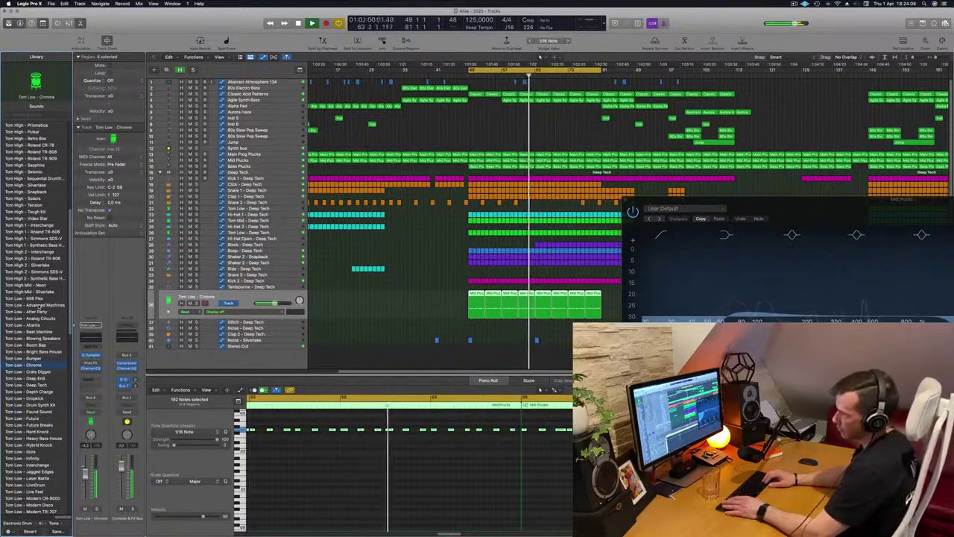
Solo the Tom Low - Chrome track, then stop playback and transpose all its selected Mid Plucks notes down two octaves
key(space)
key(space)
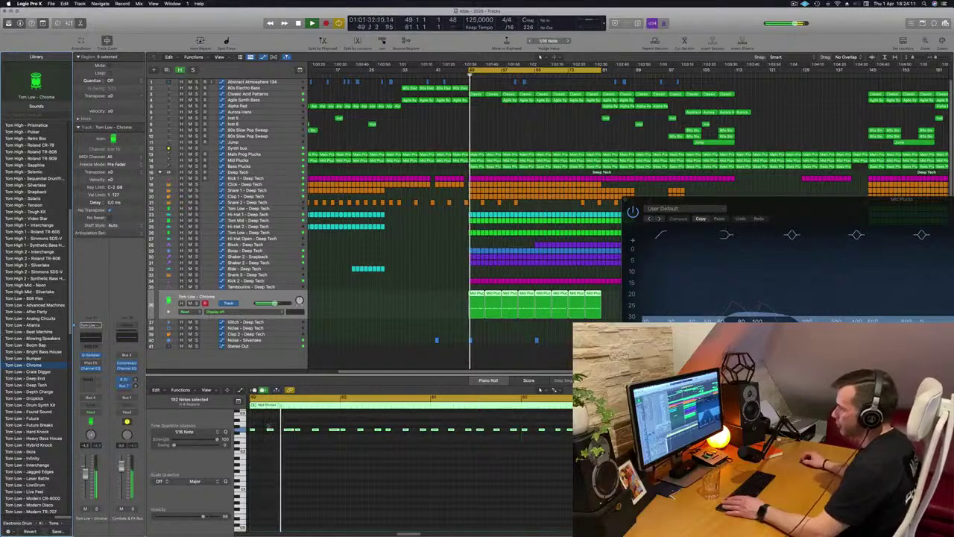
key(s)
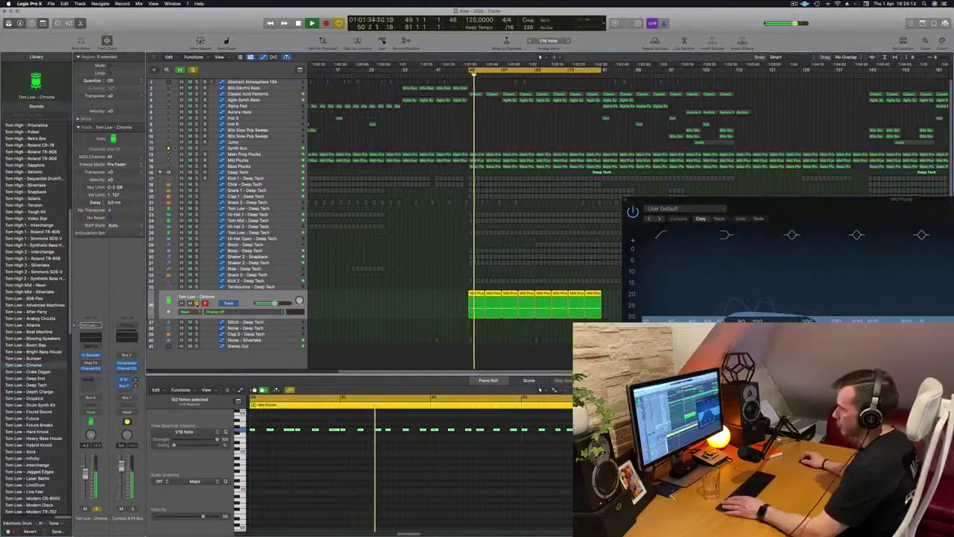
click(327, 459)
key(space)
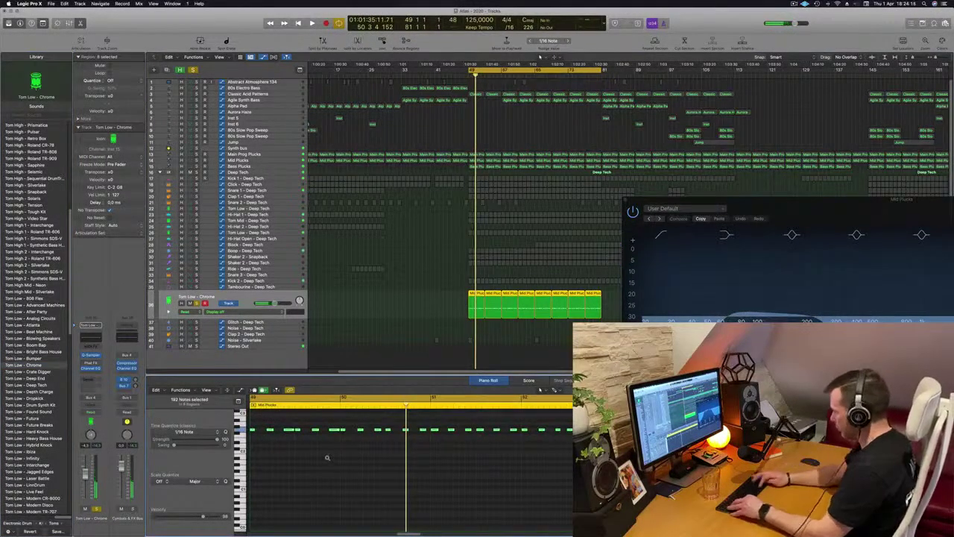
key(alt+shift+Down)
key(alt+shift+Down)
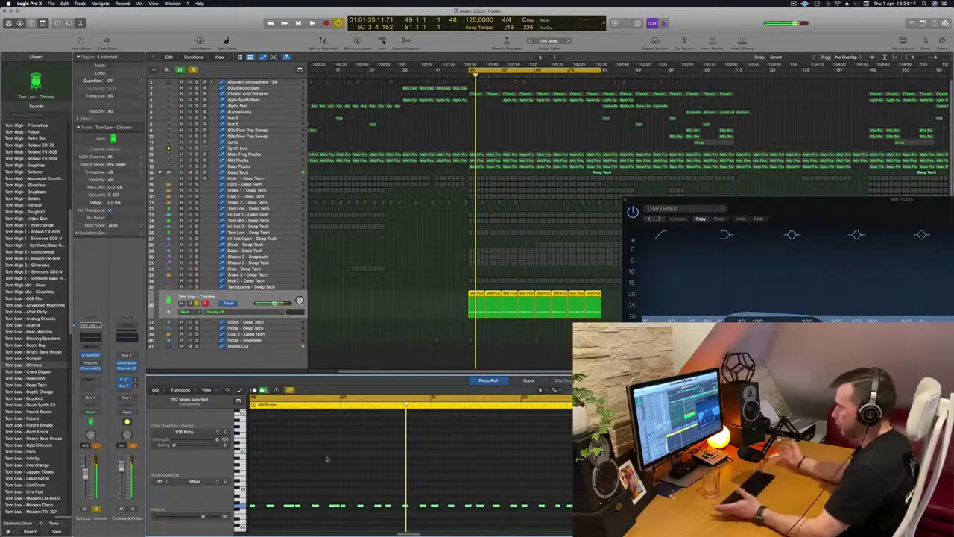
Play the transposed tom part, open its Quick Sampler instrument, and unsolo the track to hear it in the full mix
key(space)
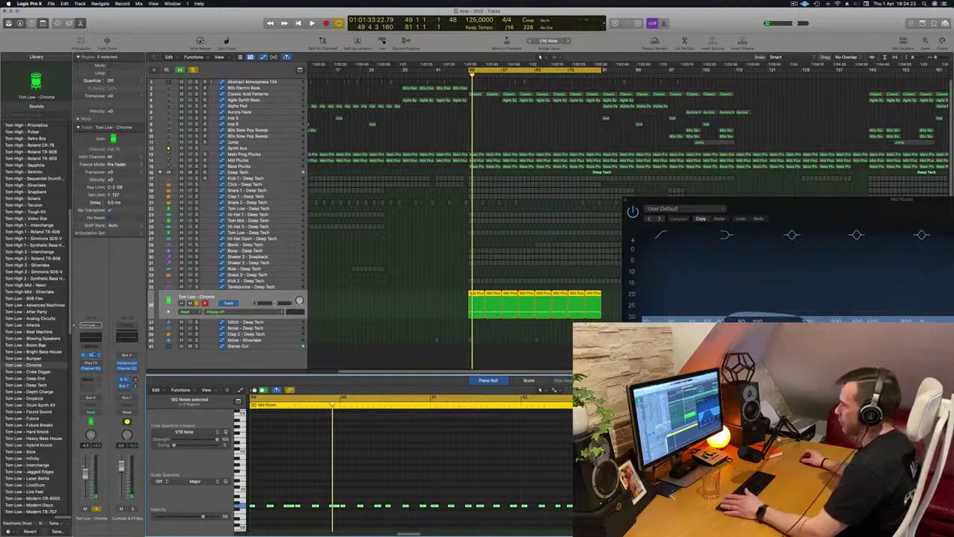
click(92, 354)
drag(482, 97, 705, 114)
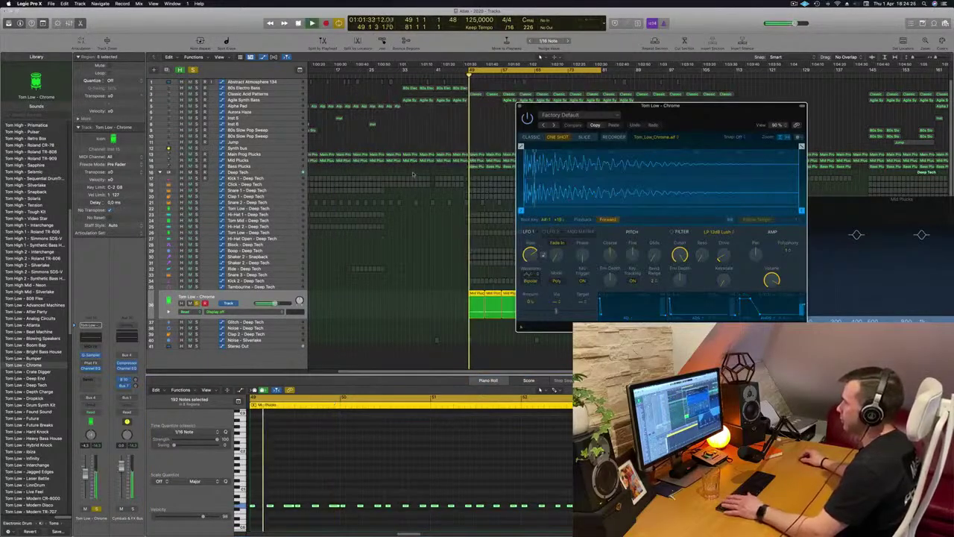
click(197, 303)
key(space)
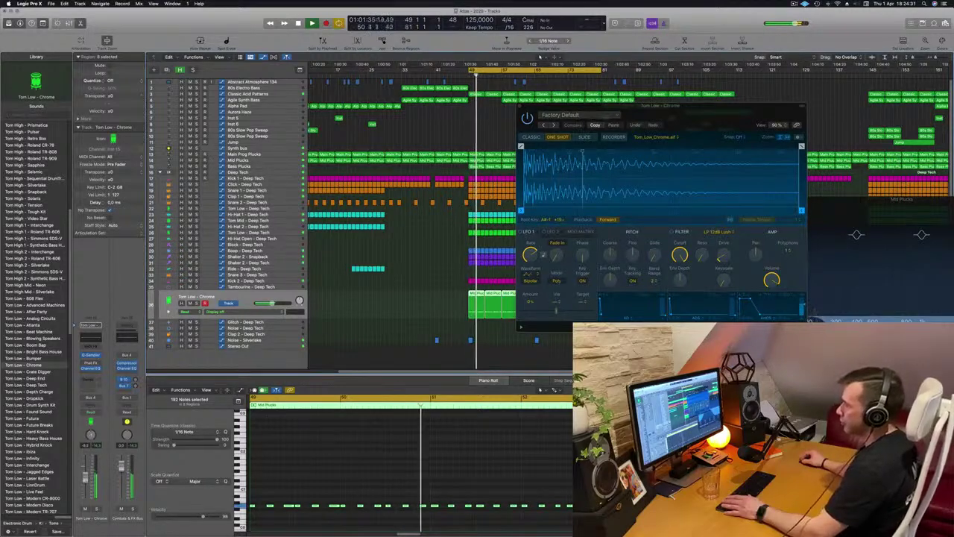
Add a send to Bus 11 on the Tom Low - Chrome track and reroute it to Bus 3 (Aux 33)
click(86, 381)
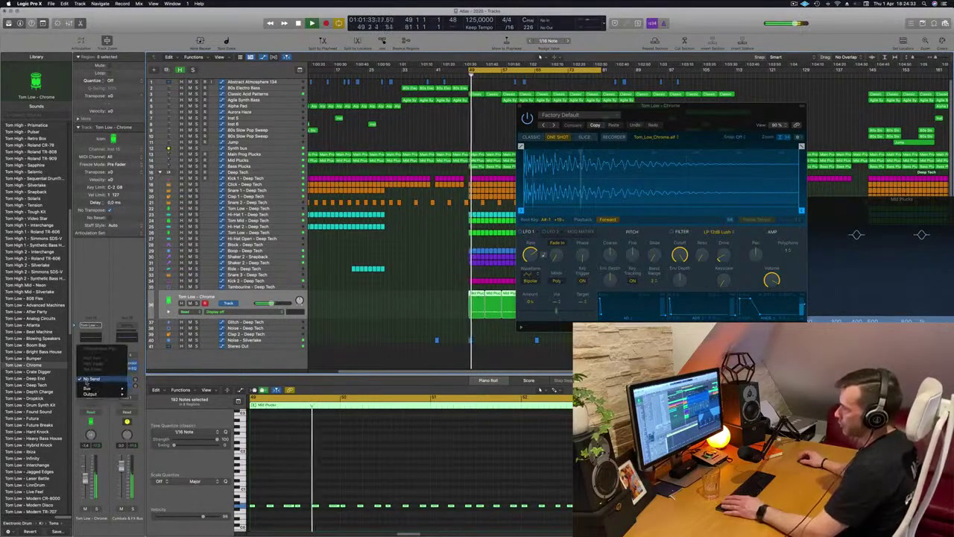
mouse_move(97, 388)
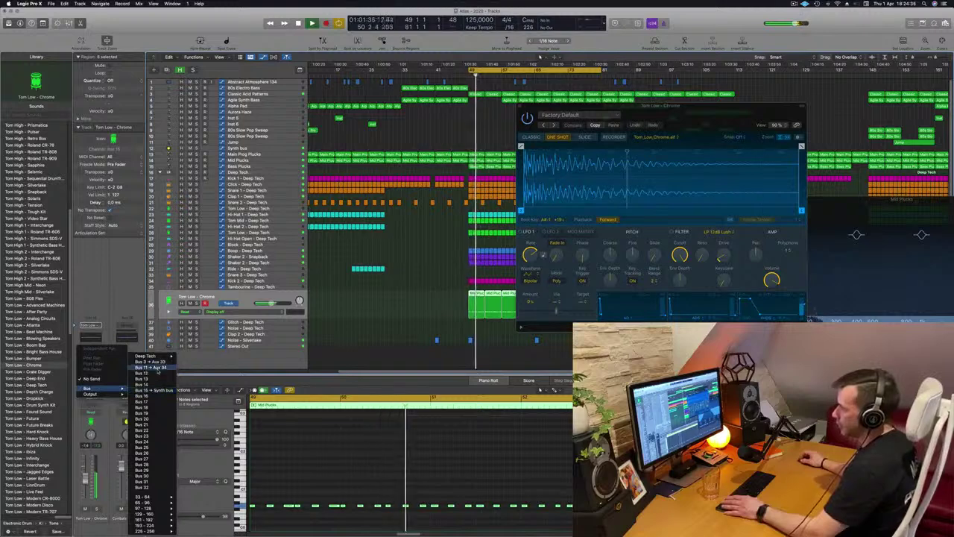
click(153, 390)
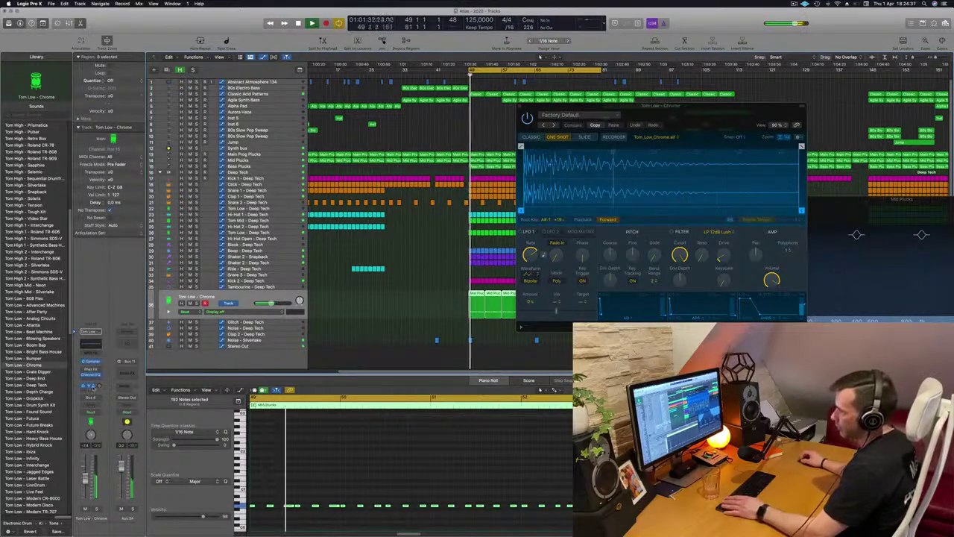
click(90, 385)
mouse_move(91, 435)
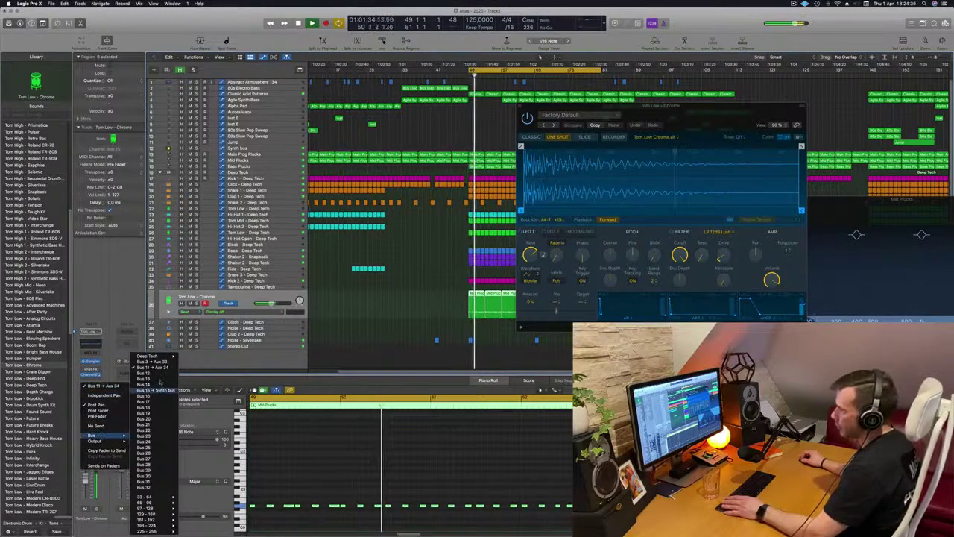
click(155, 362)
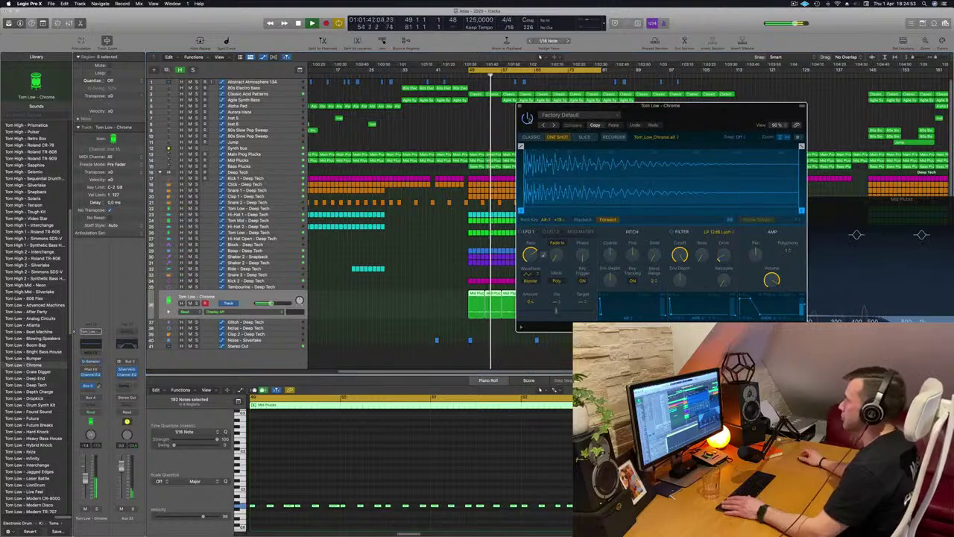
Restart playback, close the Quick Sampler and Mid Plucks EQ windows, and show the Mixer
drag(659, 106, 544, 123)
key(Return)
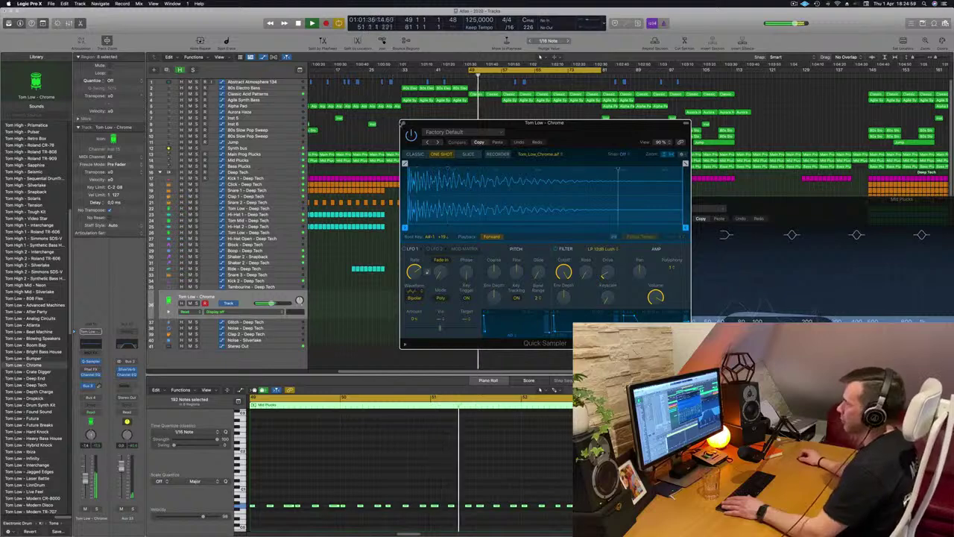
click(404, 124)
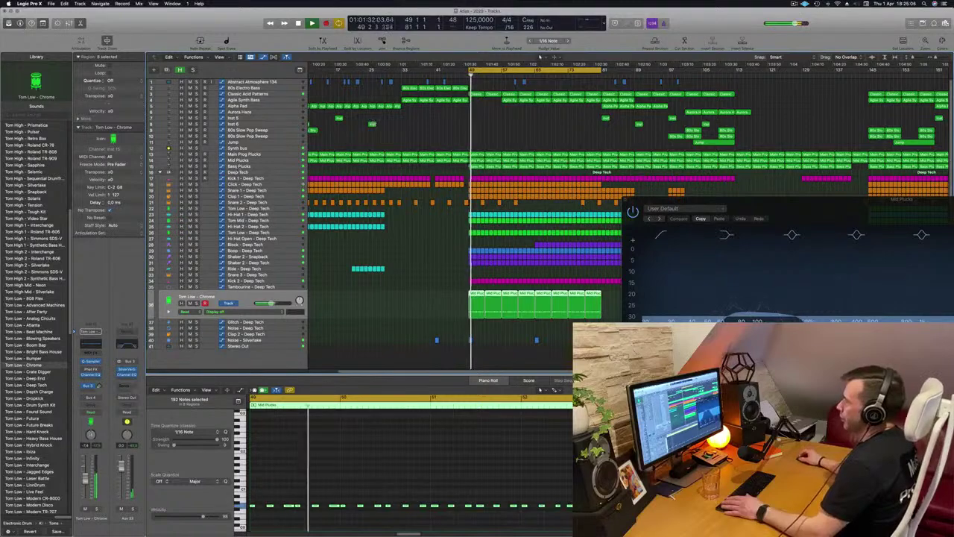
key(x)
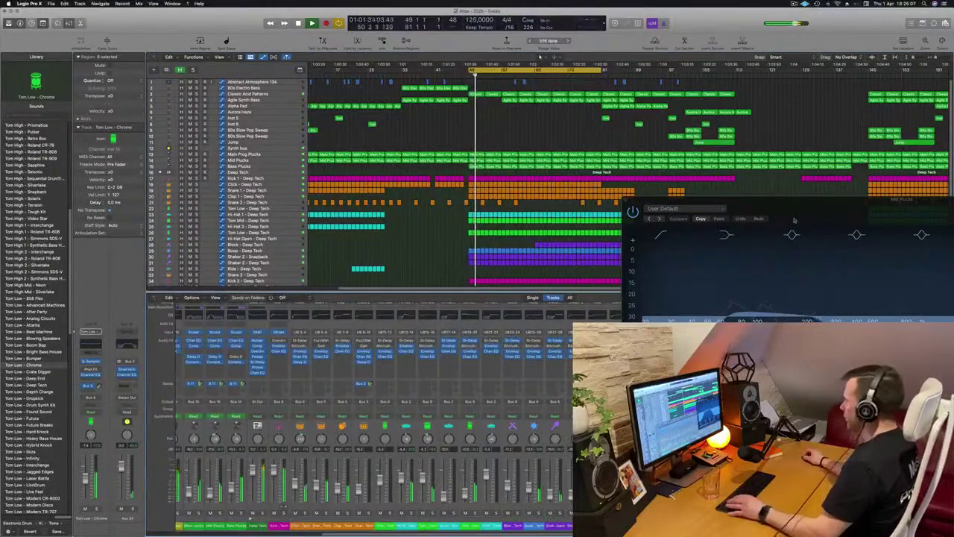
drag(795, 220, 575, 226)
click(404, 206)
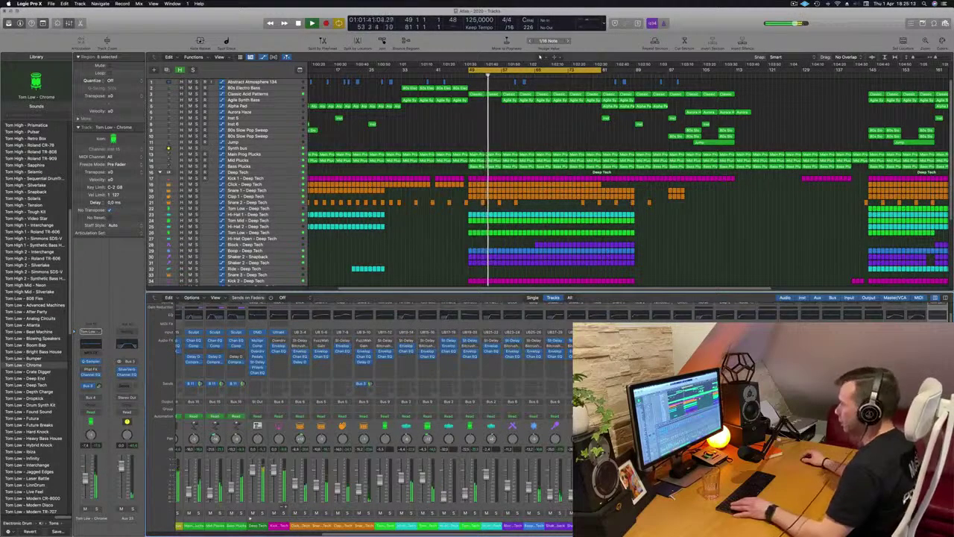
Compare the Mid Plucks and Tom Low - Chrome channel strips in the Mixer, examining their effects, sends and levels during playback
scroll(477, 369, left, 3)
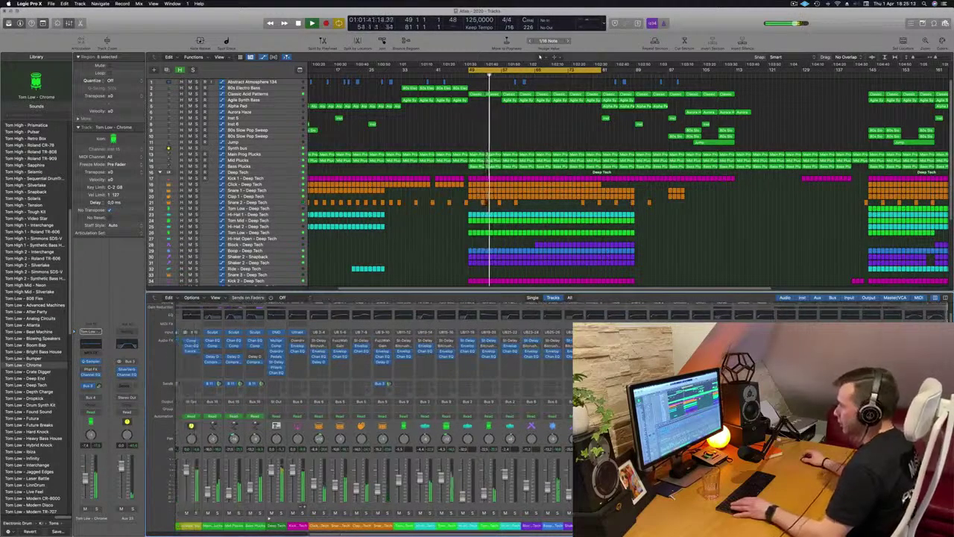
click(278, 158)
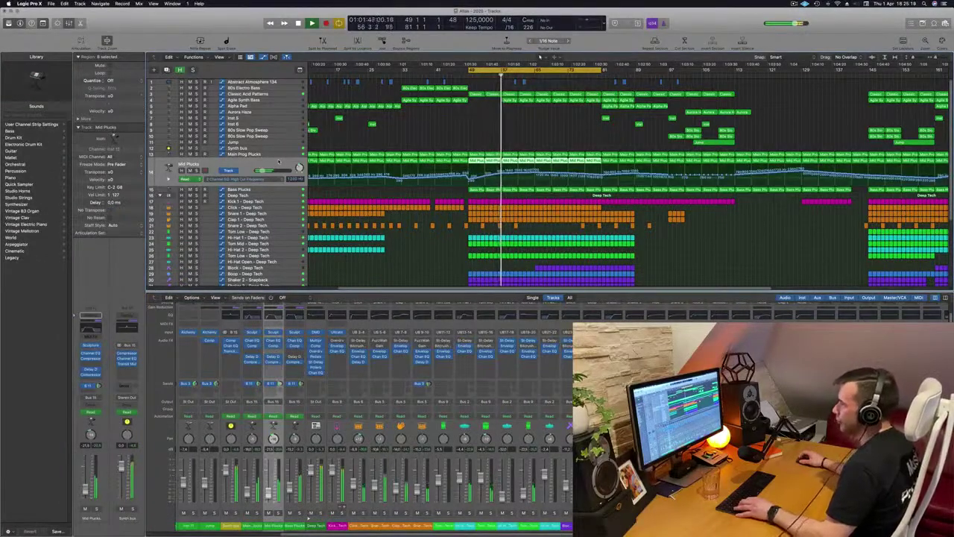
scroll(287, 414, left, 1)
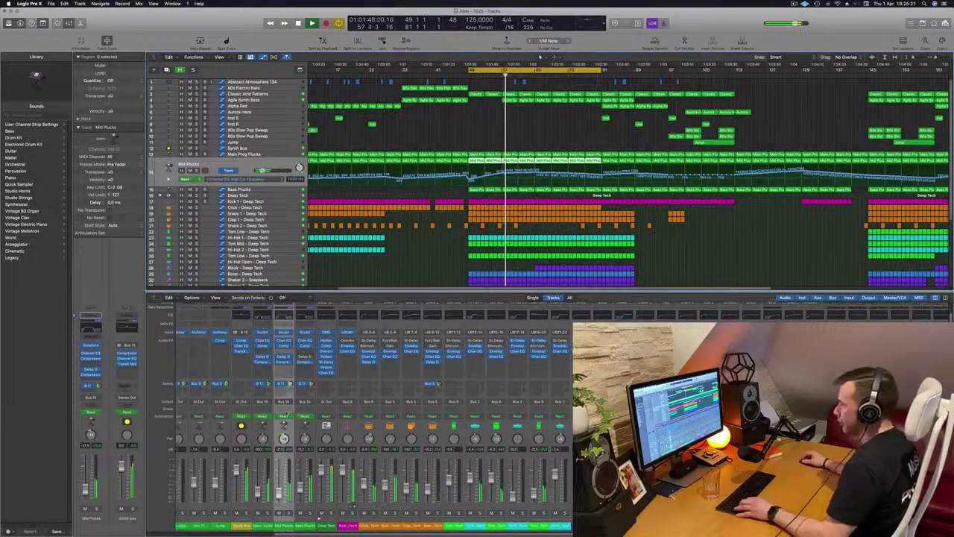
scroll(285, 415, right, 8)
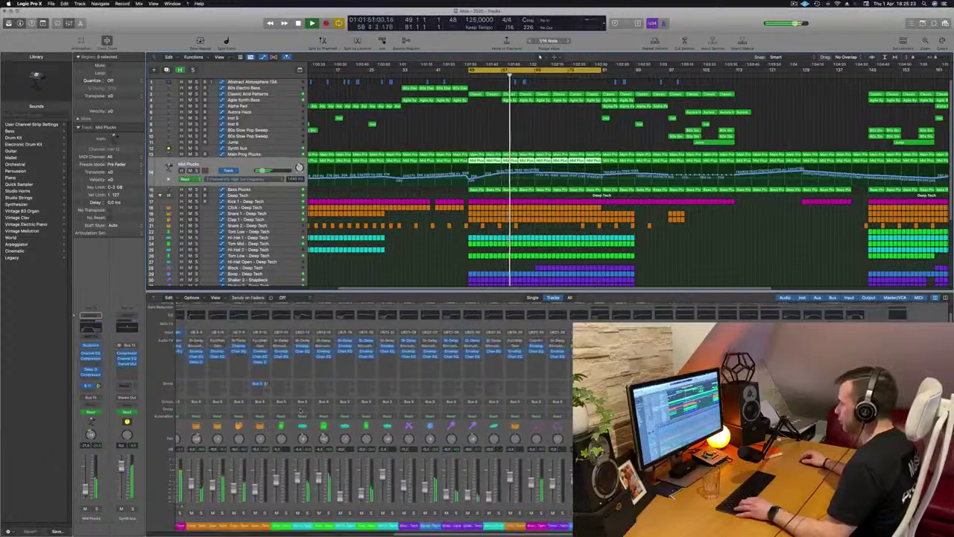
scroll(301, 410, left, 2)
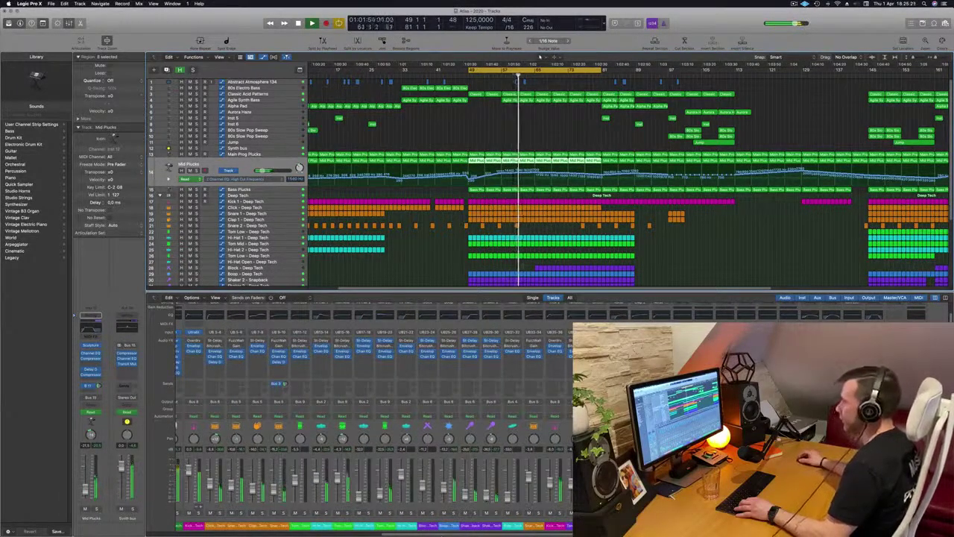
scroll(410, 158, down, 5)
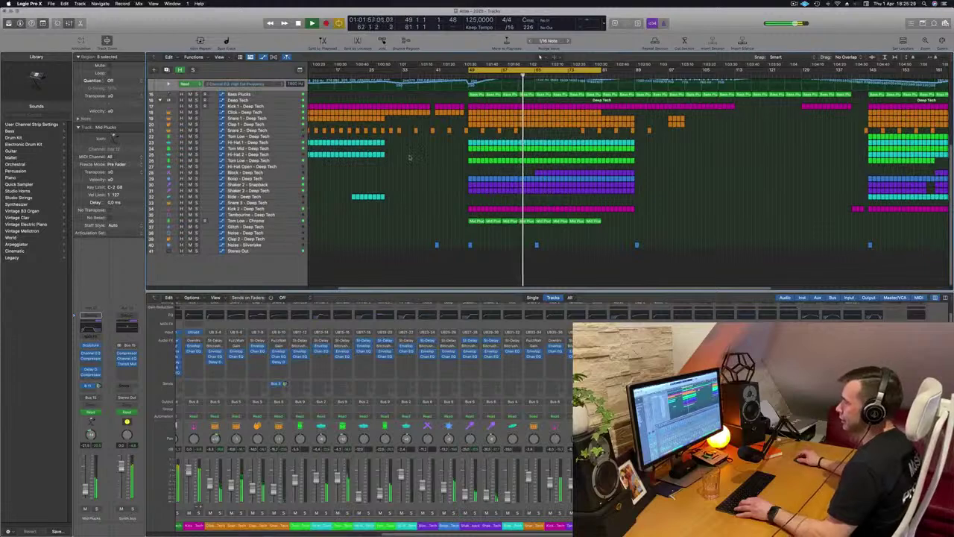
scroll(409, 157, up, 1)
click(288, 229)
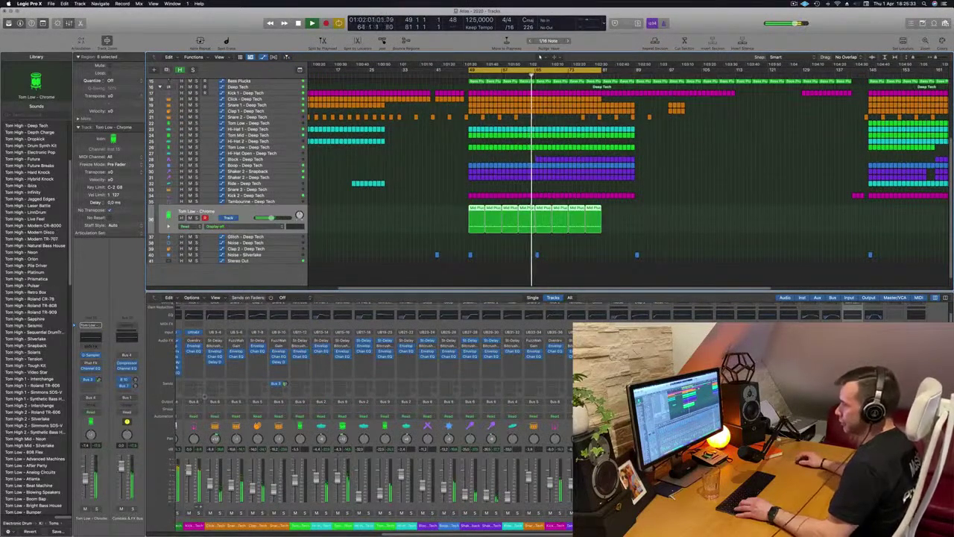
scroll(204, 397, left, 3)
scroll(389, 416, right, 3)
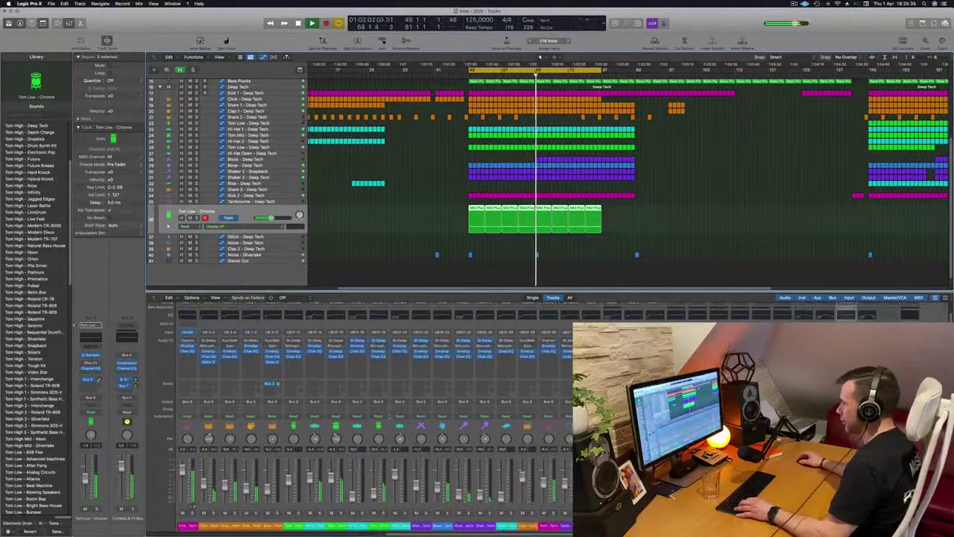
scroll(390, 416, left, 2)
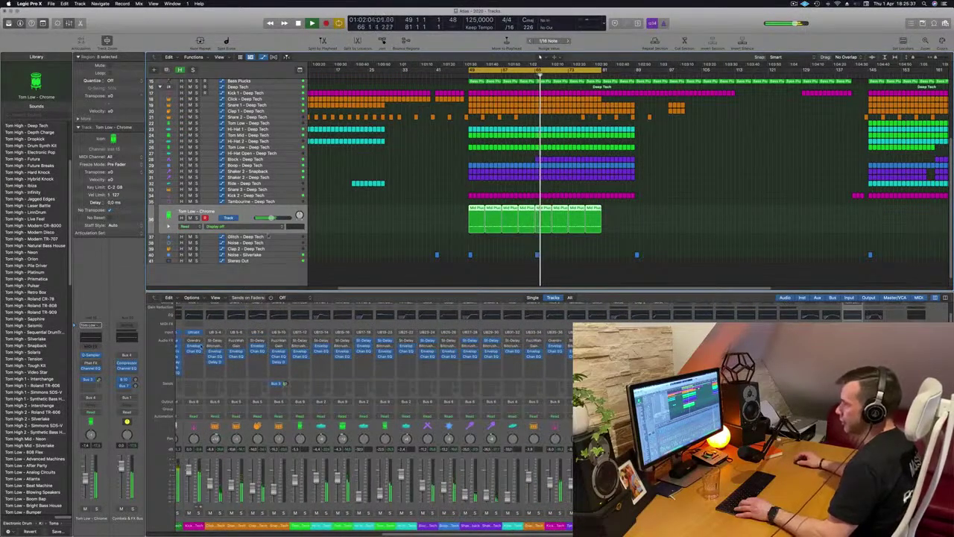
scroll(268, 236, up, 2)
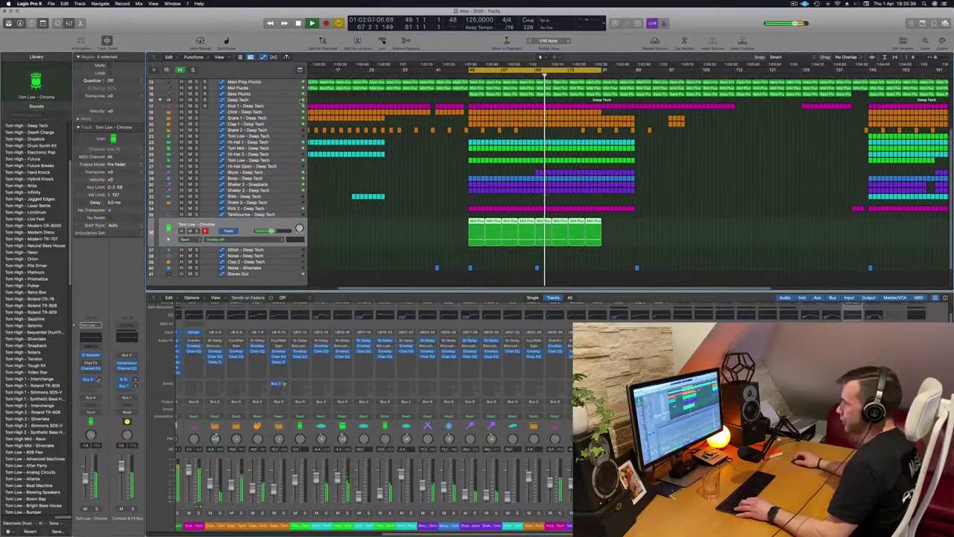
Reselect the Mid Plucks track, show the Delay Designer window of the Tom Low - Chrome track, and stop playback
click(288, 89)
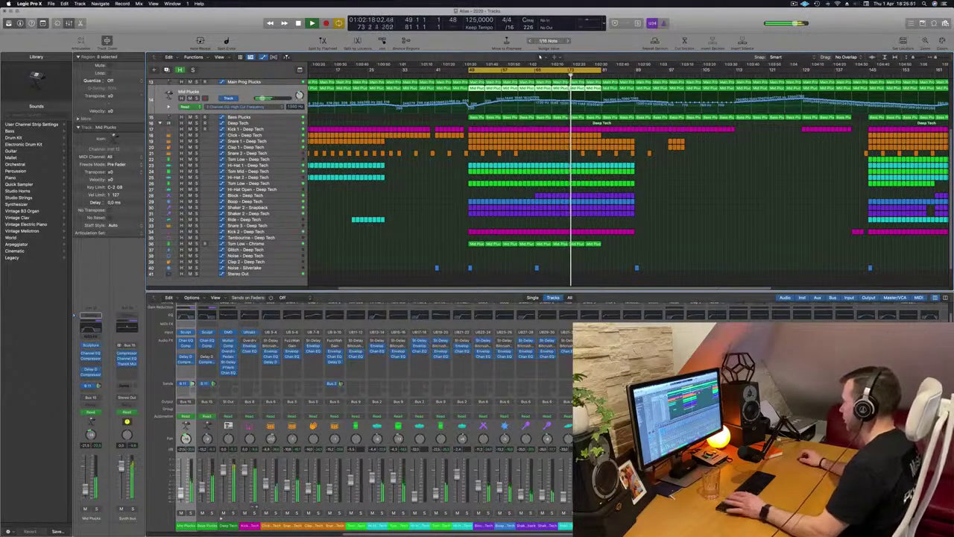
key(v)
key(space)
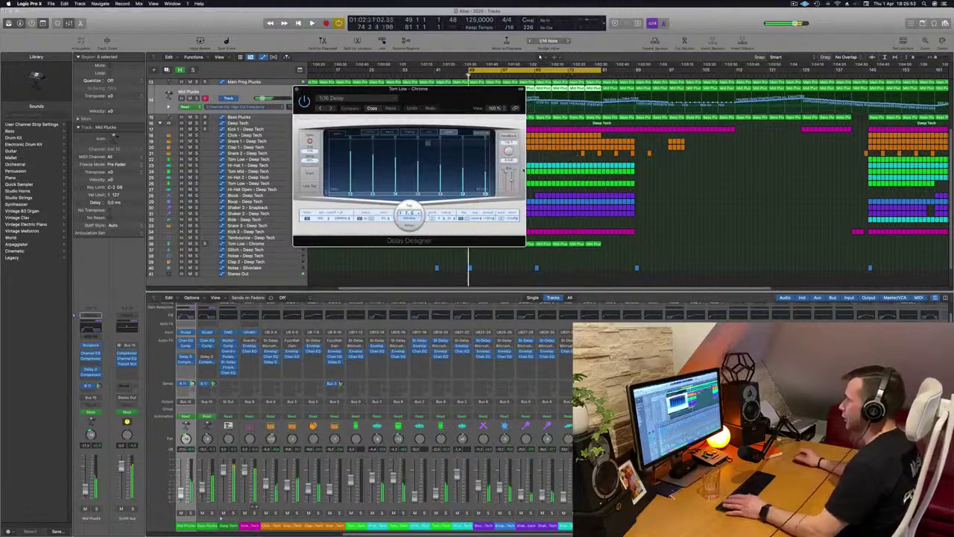
Lower the wet level of the Tom Low - Chrome Delay Designer during playback and move its window clear of the looped regions
key(space)
drag(511, 181, 512, 201)
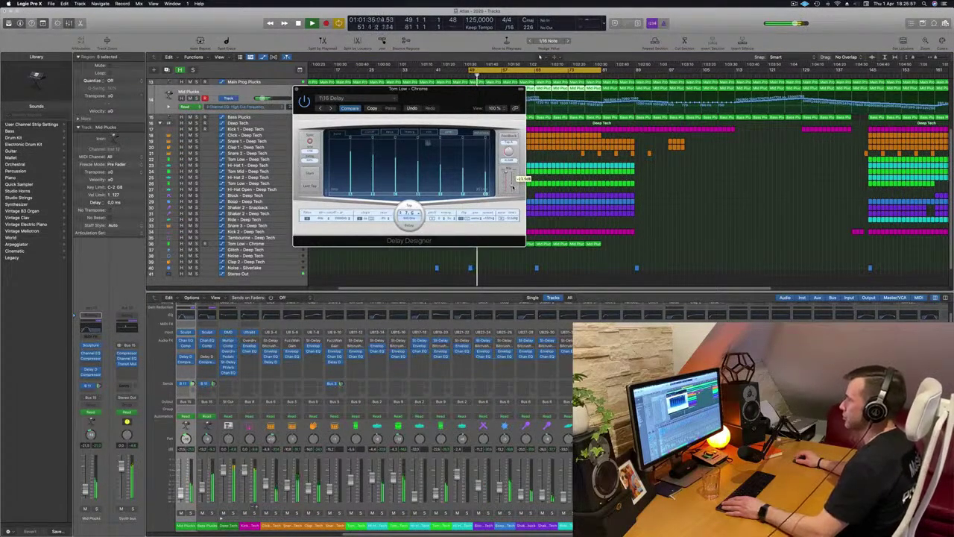
drag(451, 109, 748, 111)
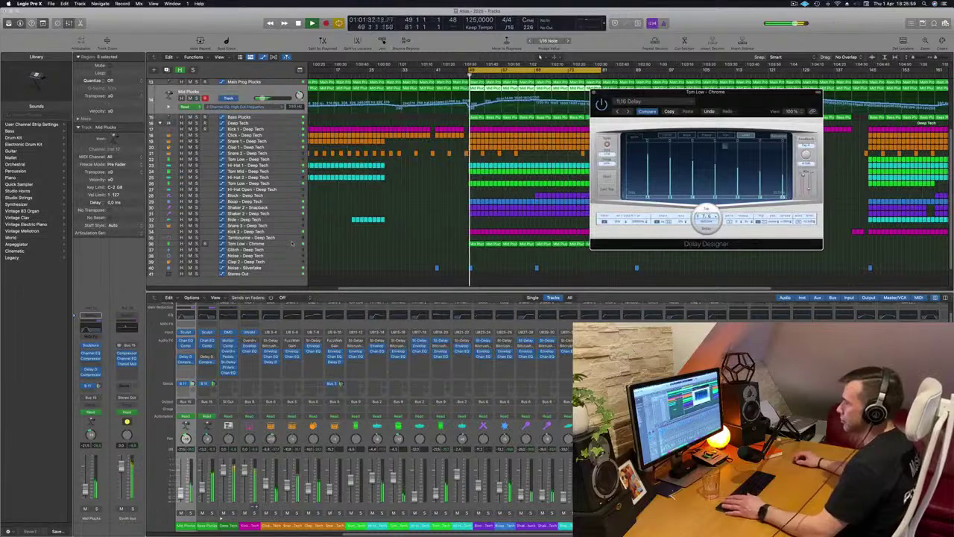
Check the Tom Low - Chrome track in solo, add a 24 dB/Oct low cut at 164 Hz in its Channel EQ, and close the EQ
click(240, 226)
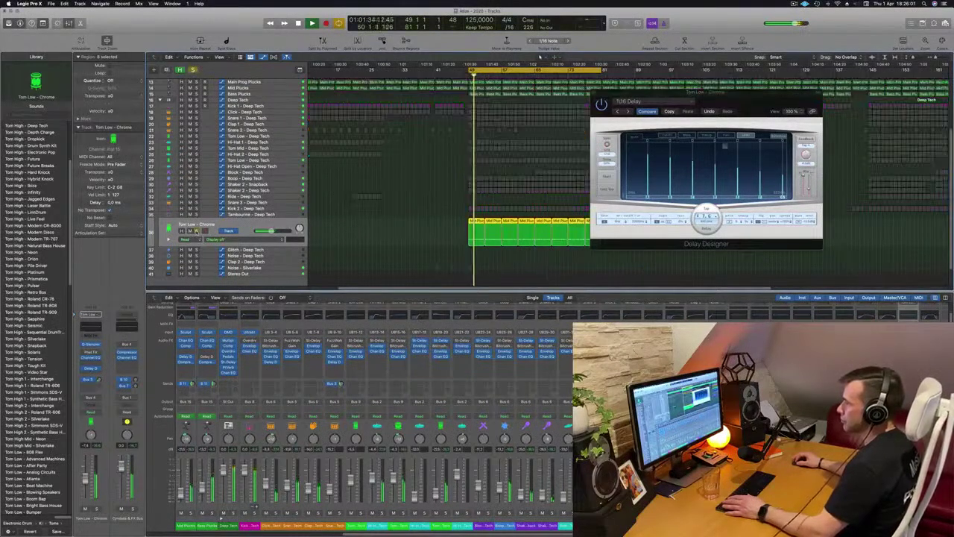
key(s)
click(90, 357)
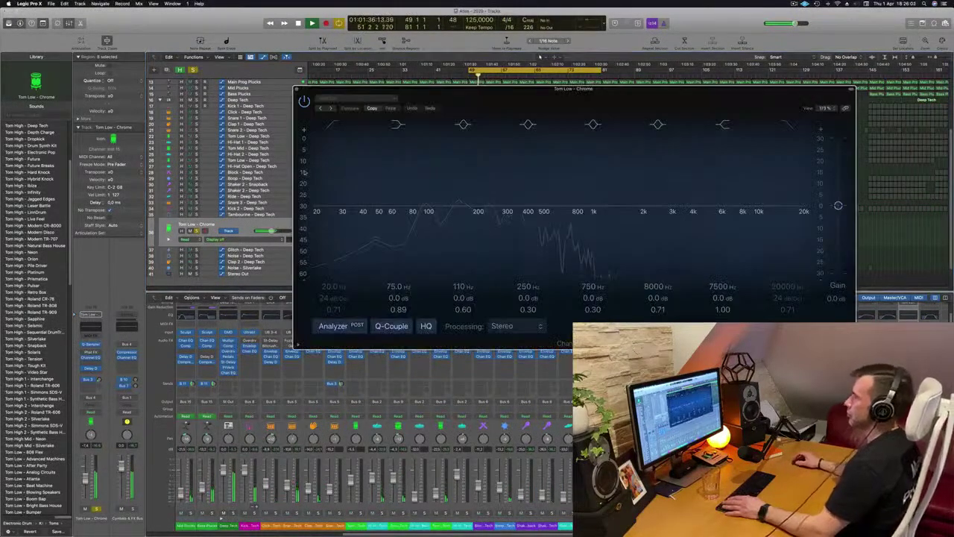
key(space)
key(space)
click(333, 123)
drag(331, 174, 481, 140)
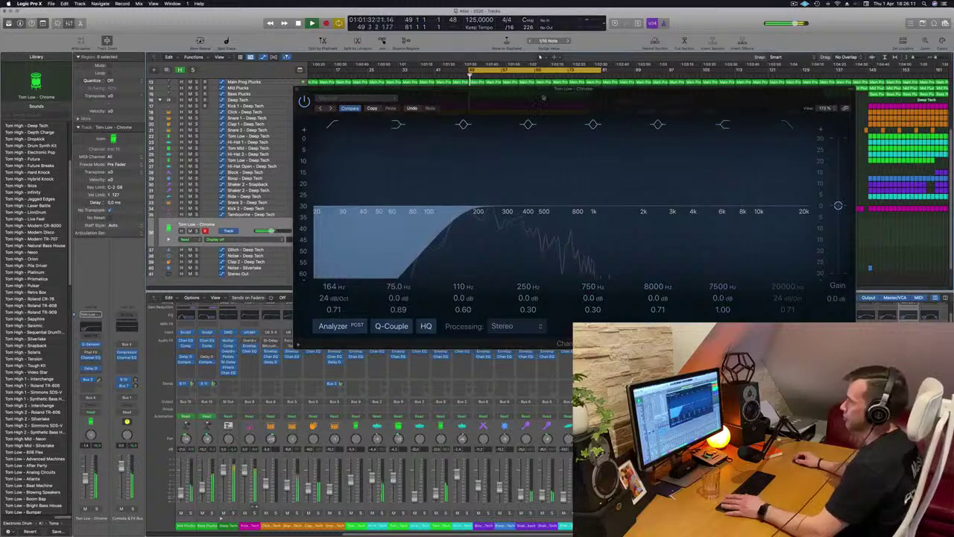
drag(362, 102, 502, 153)
click(438, 138)
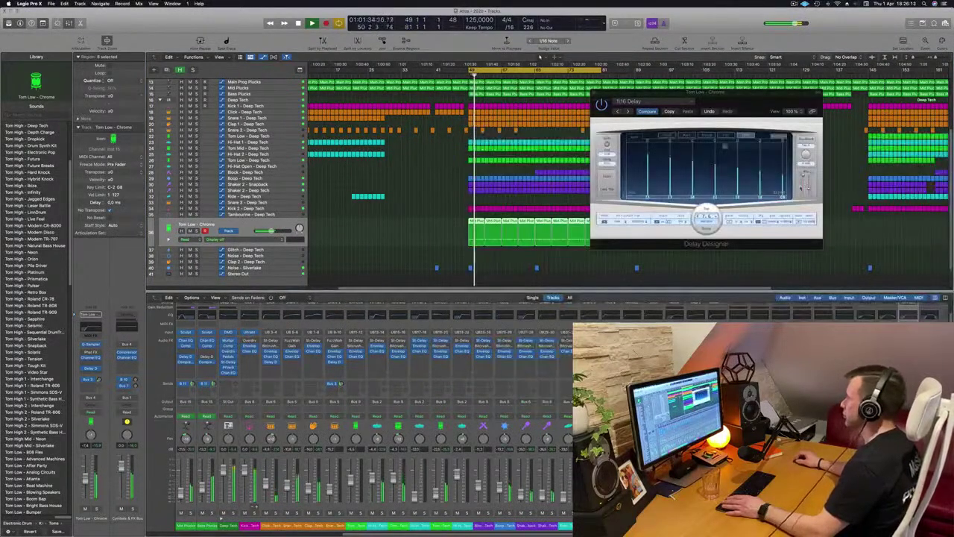
Fine-tune the Tom Low - Chrome Delay Designer's wet level by ear to about -21 dB and close its window
drag(810, 204, 810, 193)
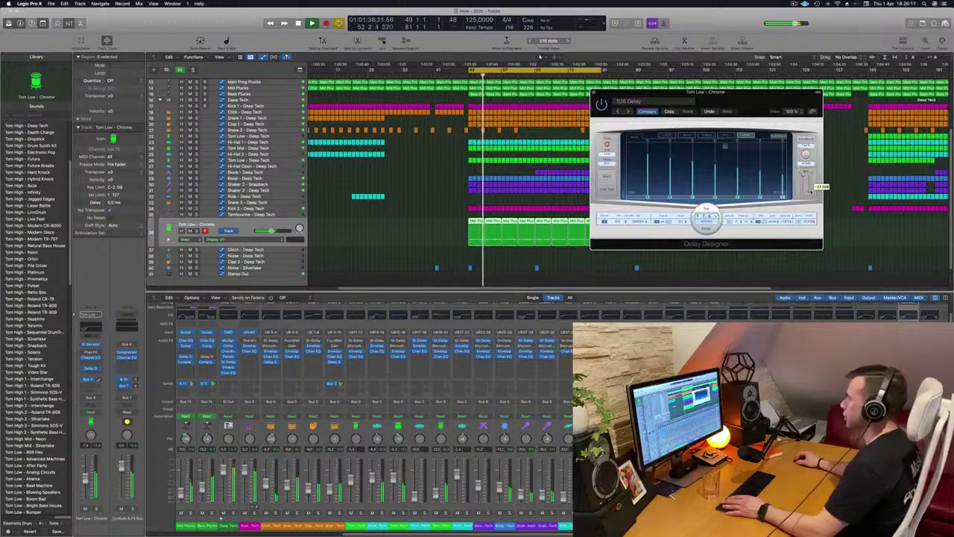
click(810, 190)
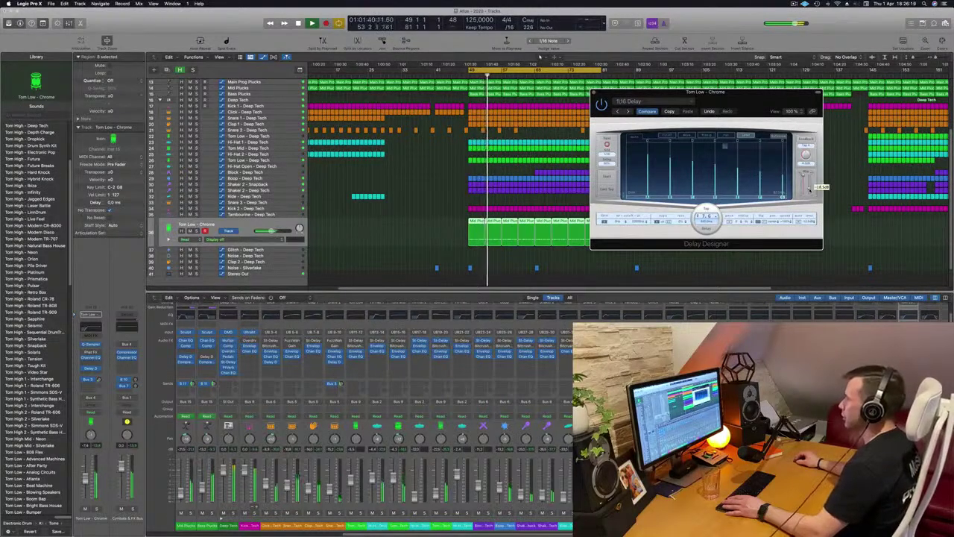
drag(810, 190, 809, 189)
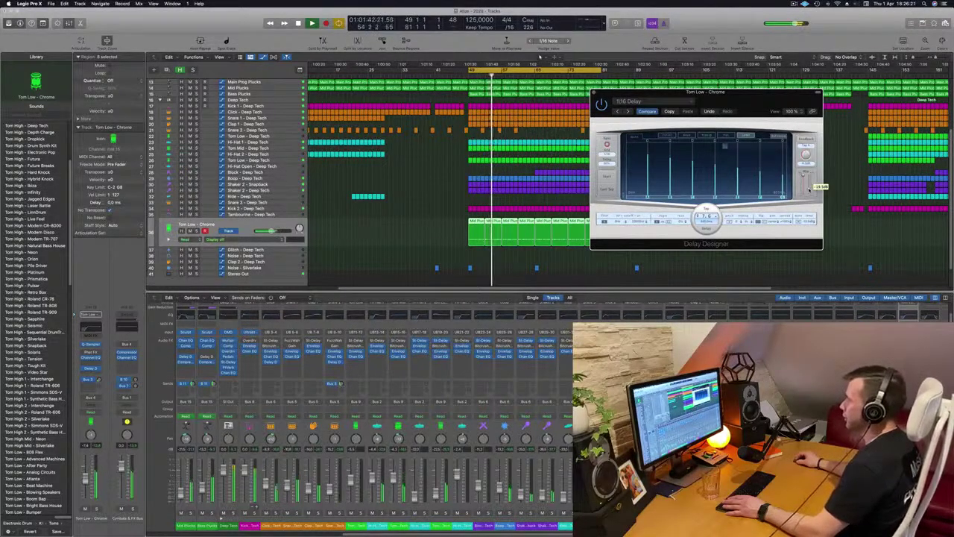
drag(603, 90, 445, 173)
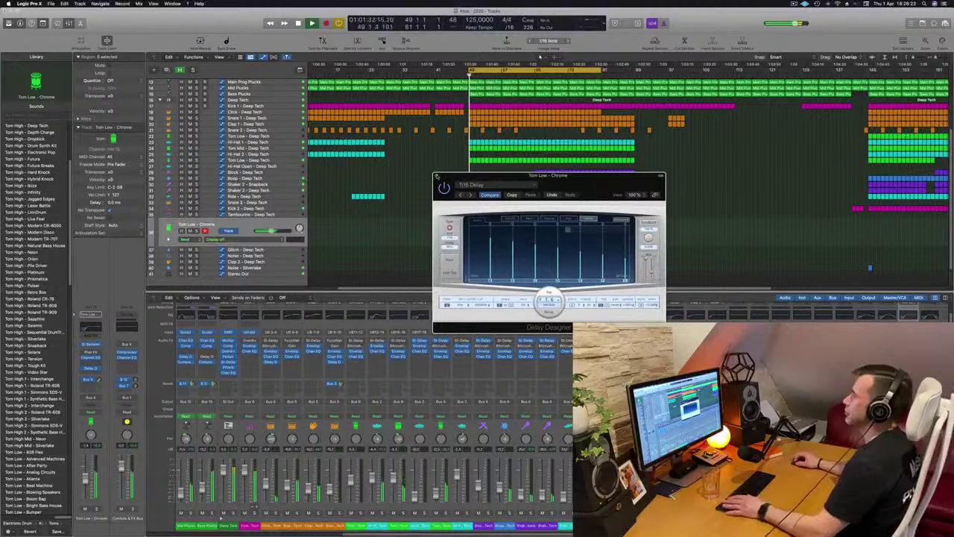
click(437, 176)
scroll(428, 187, left, 3)
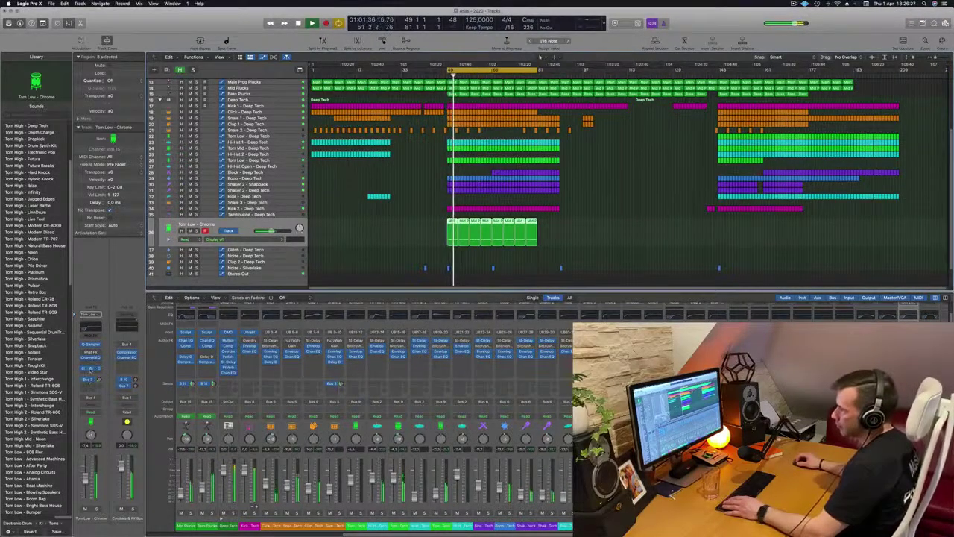
click(91, 369)
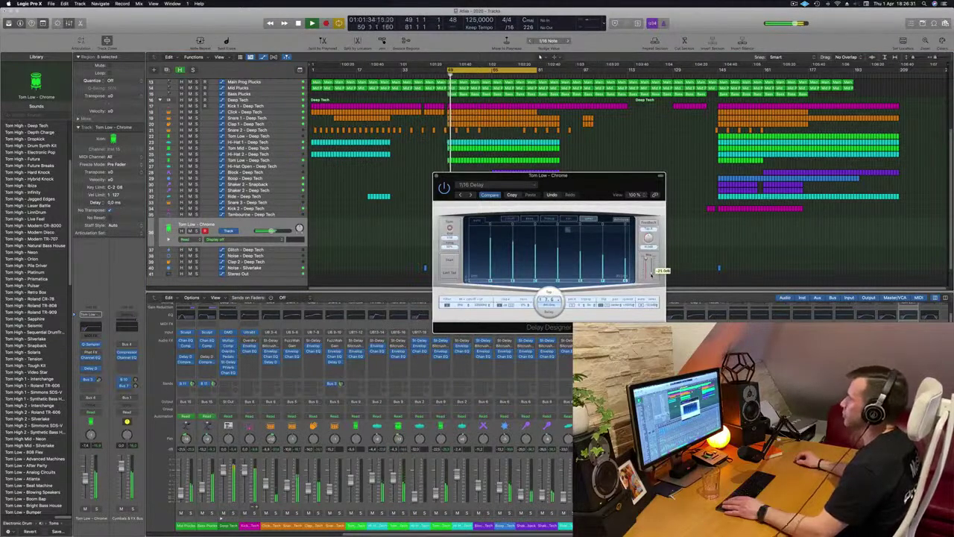
click(437, 176)
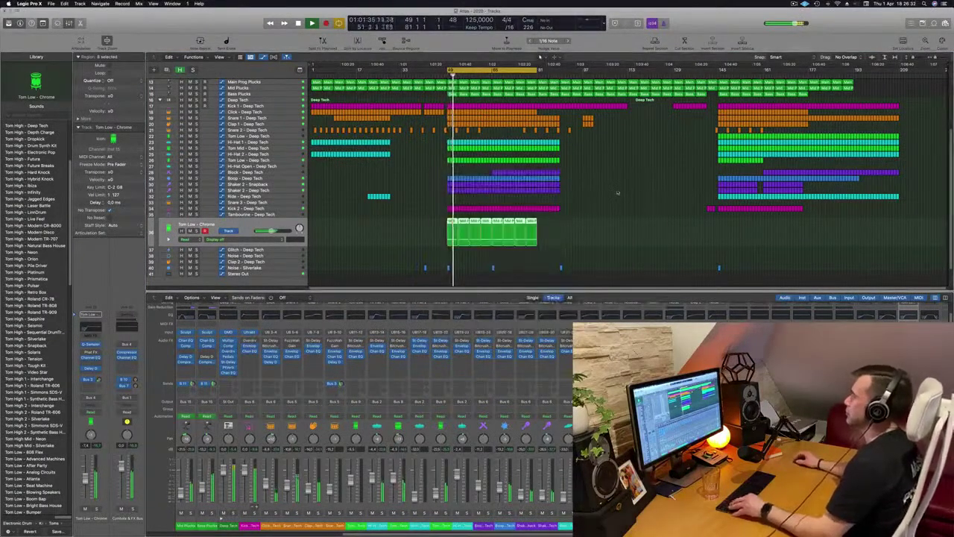
Review the Tom Low - Chrome regions against the other tracks while replaying the looped section
key(super+Right)
key(super+Right)
scroll(560, 189, up, 5)
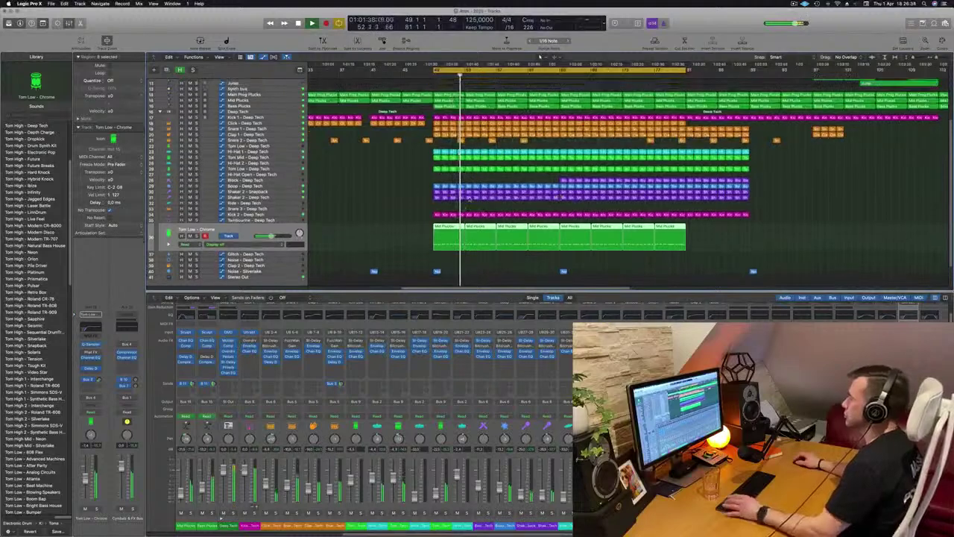
key(super+Left)
key(super+Left)
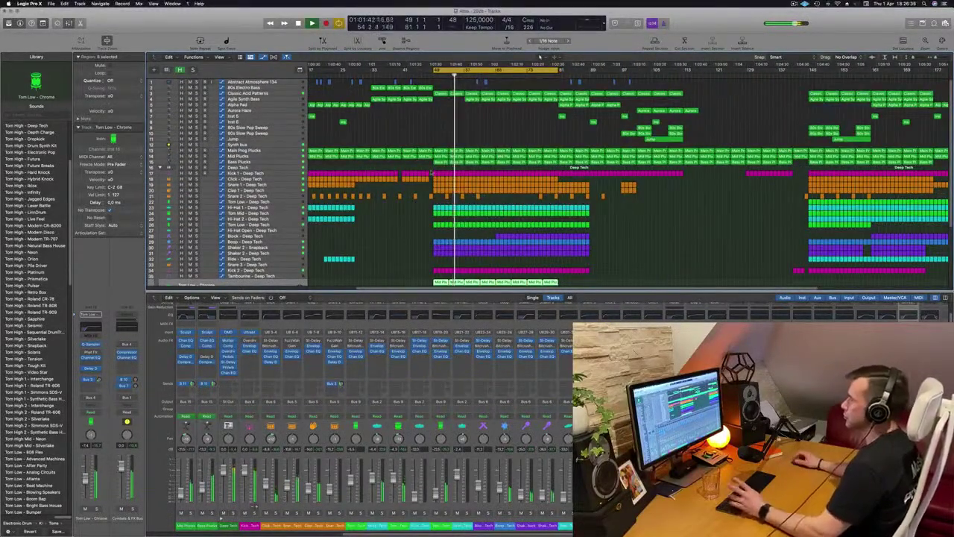
scroll(392, 140, down, 5)
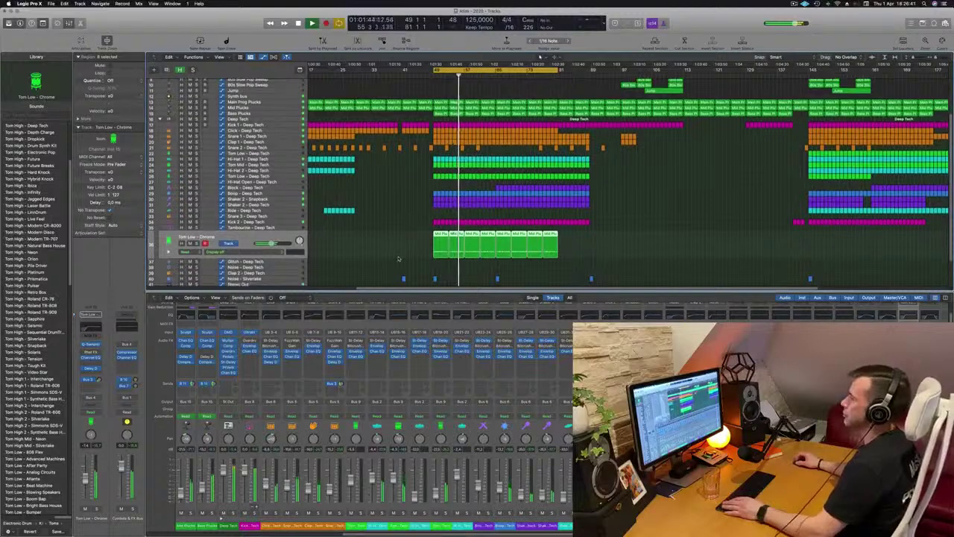
key(space)
key(space)
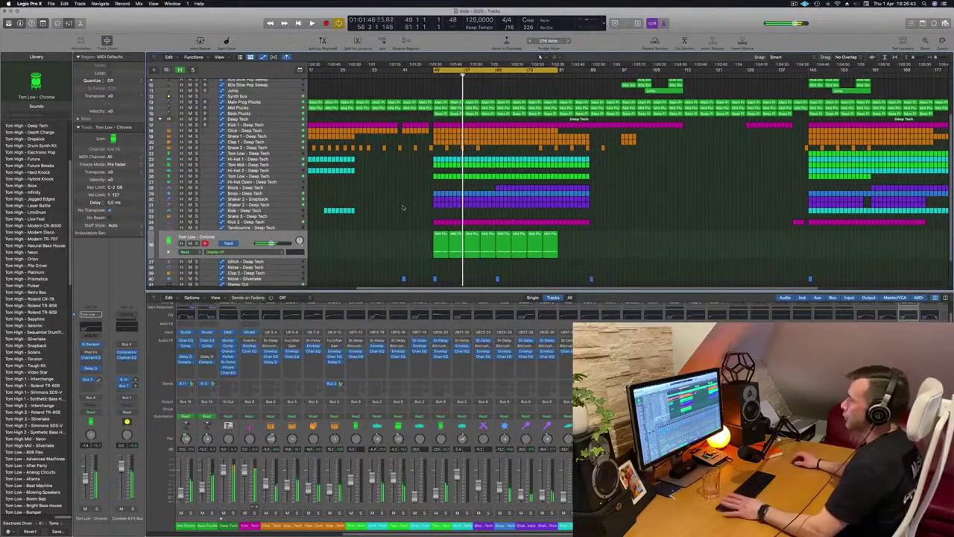
key(space)
key(space)
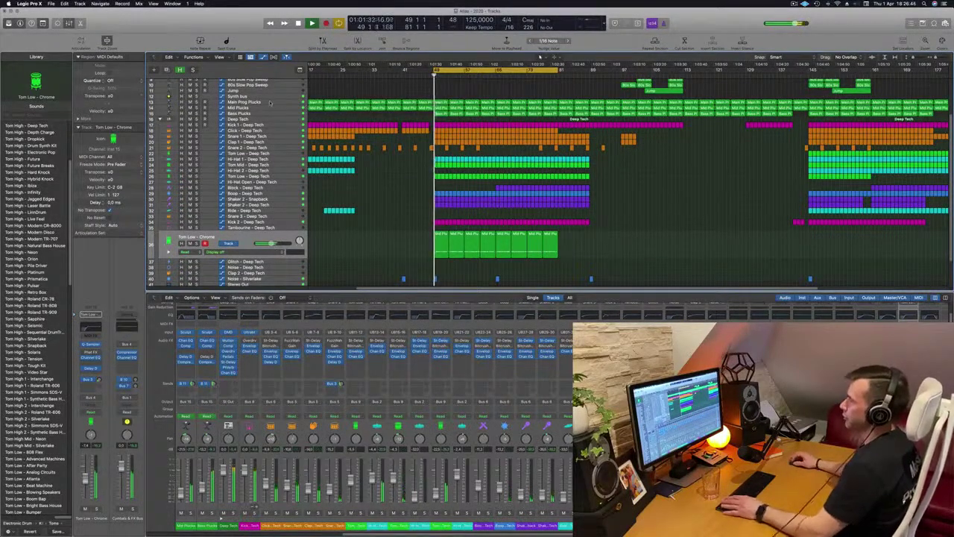
Stop playback and duplicate the Main Prog Plucks track with its channel strip settings
click(272, 103)
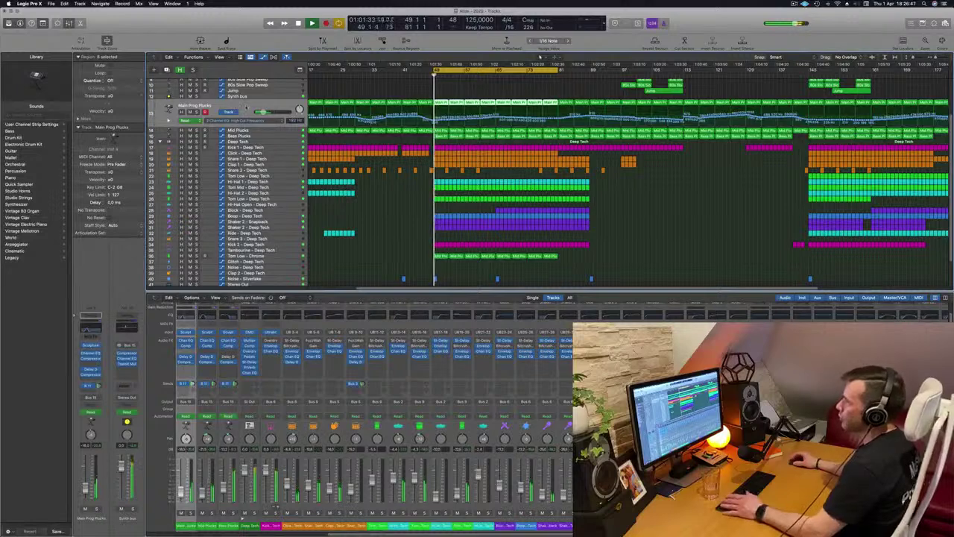
key(space)
key(Down)
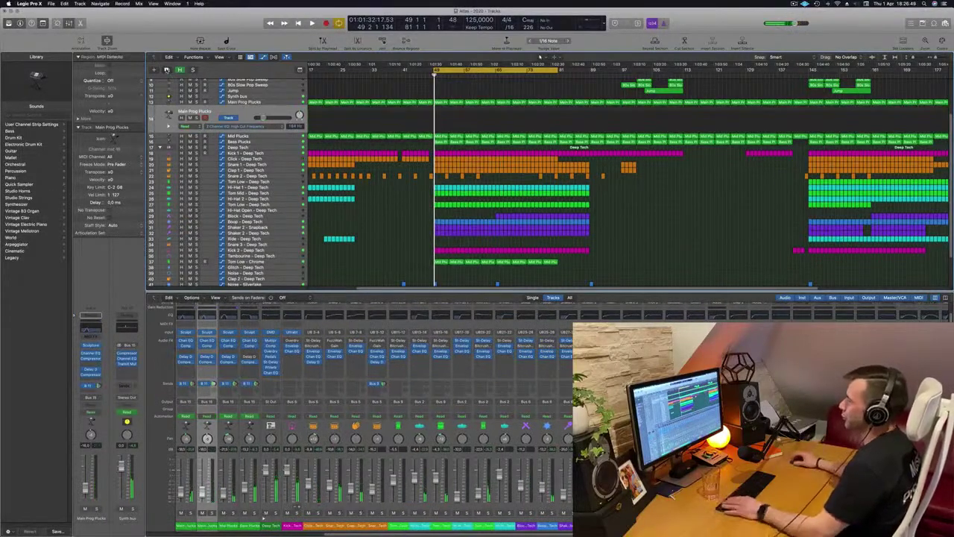
Copy the eight looped Main Prog Plucks regions onto the duplicate track and delete that track's automation
drag(442, 107, 550, 103)
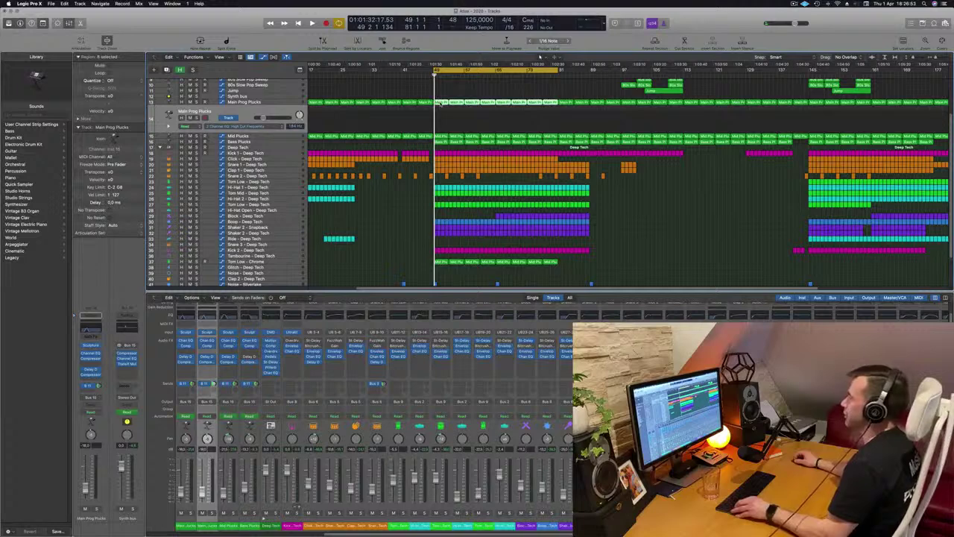
drag(442, 105, 442, 120)
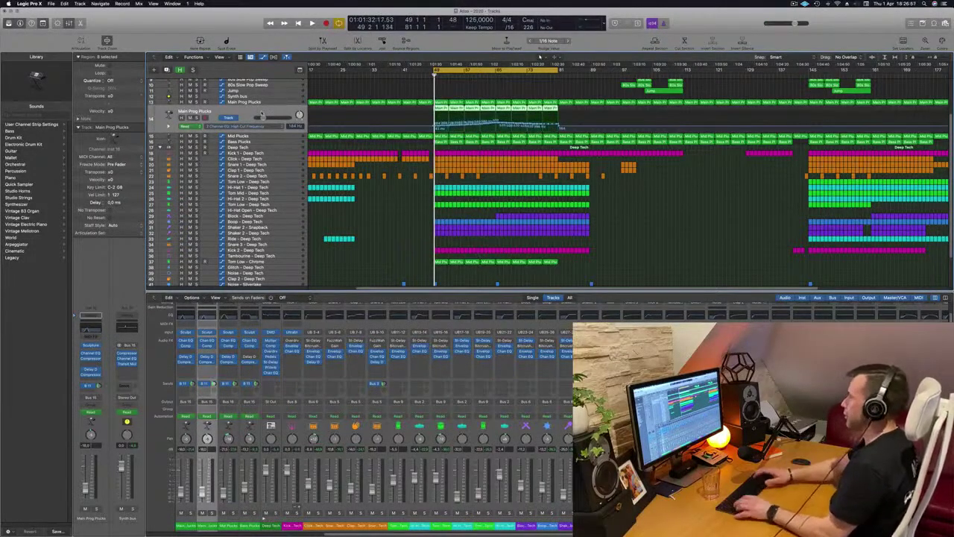
key(ctrl+super+BackSpace)
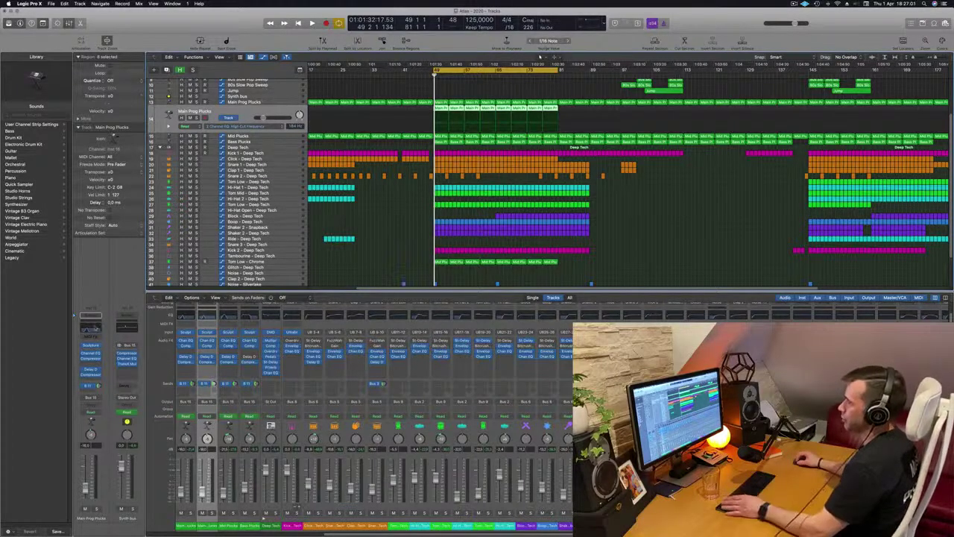
Reset the duplicate Main Prog Plucks track's Channel EQ to Factory Default, move its window aside and audition the sound
click(95, 328)
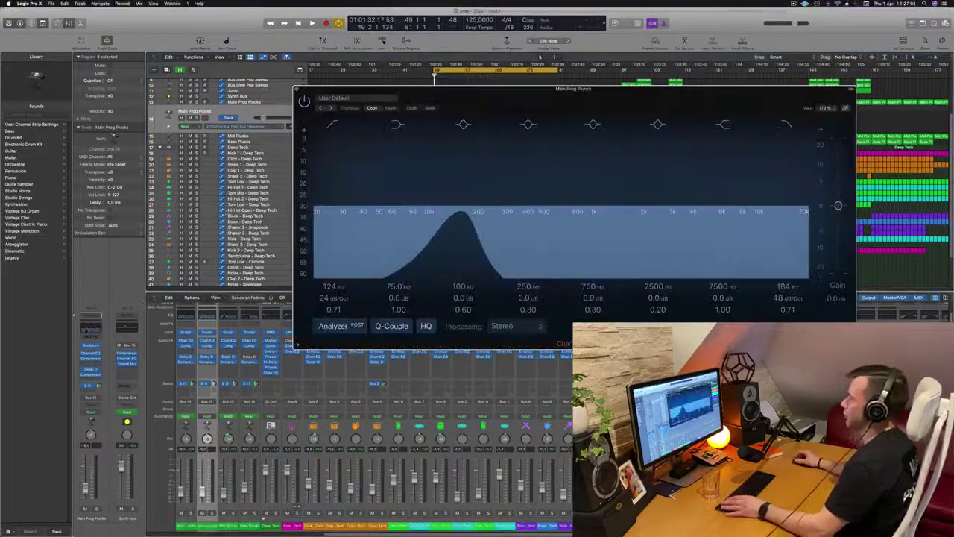
click(367, 96)
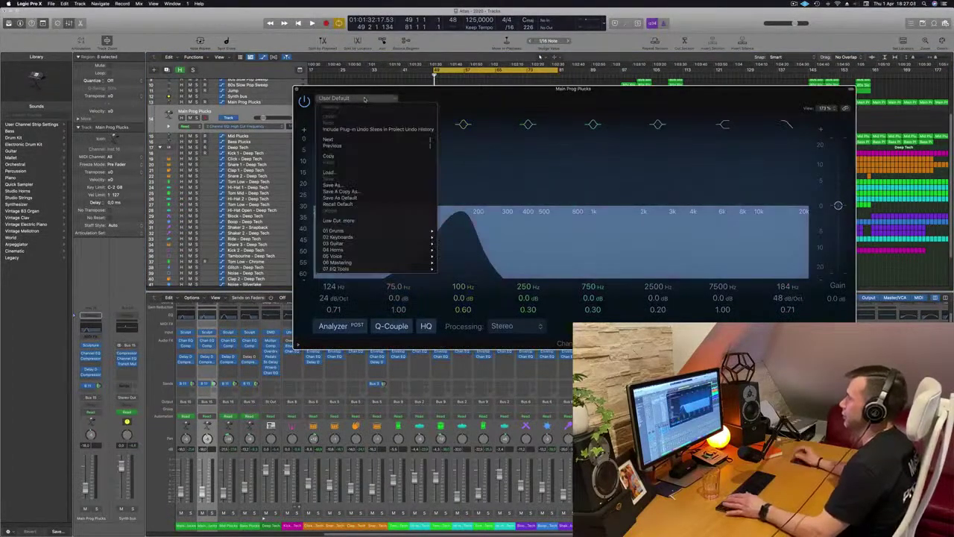
click(350, 203)
drag(496, 99, 787, 119)
key(space)
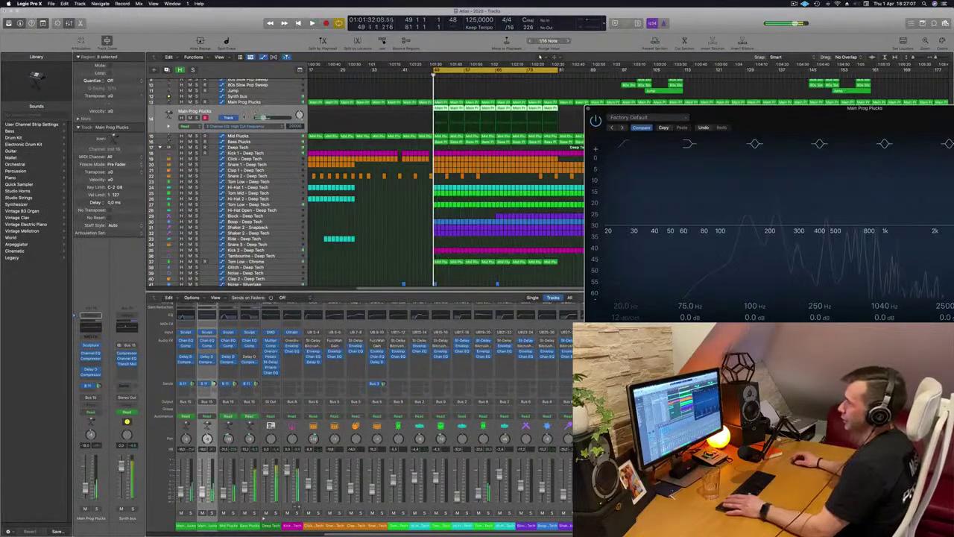
Replace the duplicate Main Prog Plucks track's Sculpture instrument with LennarDigital Sylenth1 in stereo
click(98, 345)
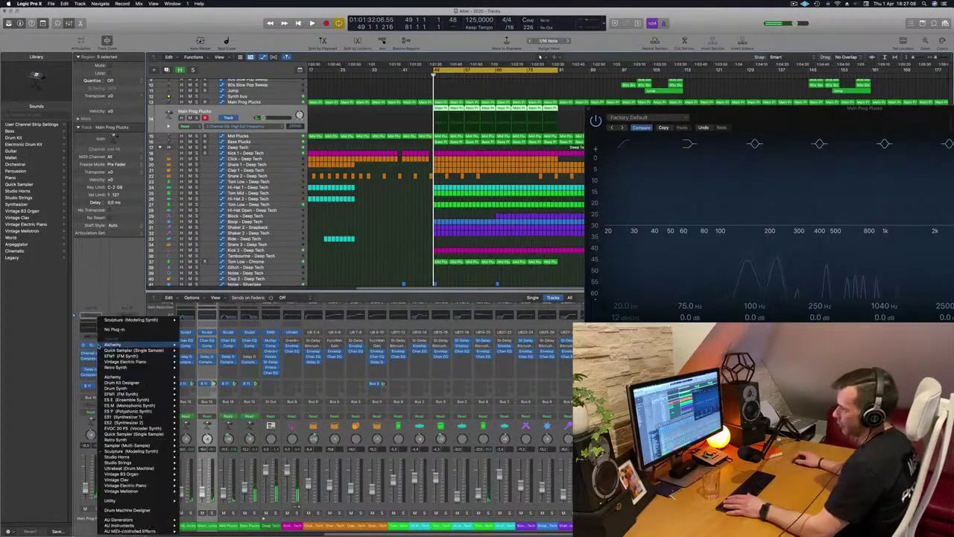
mouse_move(127, 525)
mouse_move(199, 479)
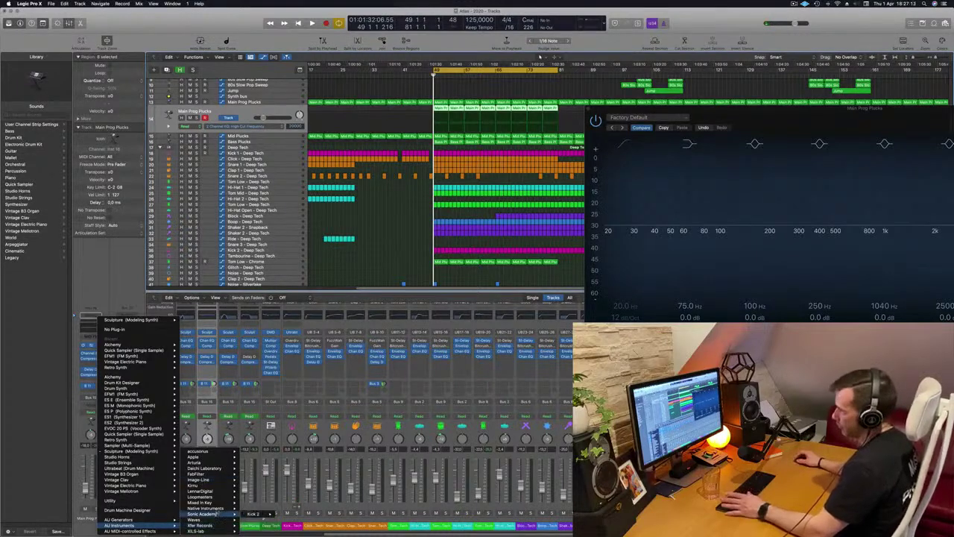
mouse_move(216, 497)
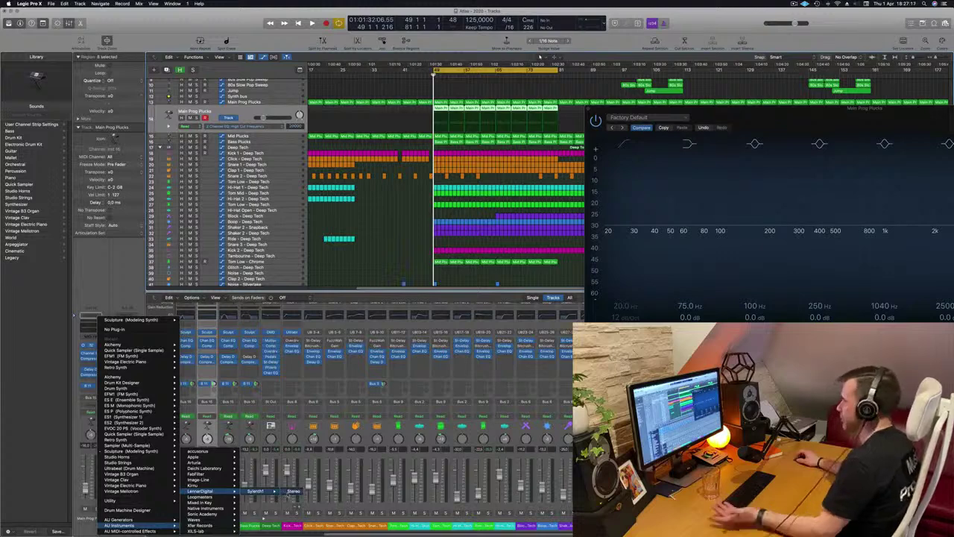
click(293, 491)
drag(454, 98, 508, 108)
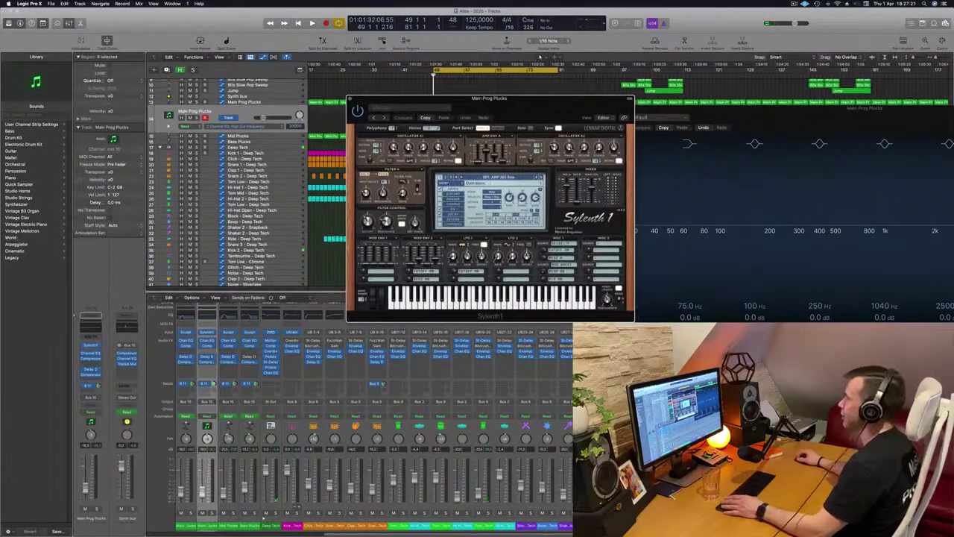
Load the Sylenth1 factory bank that begins with ARP - Acid Thing 1, decline the update, and move the synth window aside
click(448, 183)
mouse_move(469, 196)
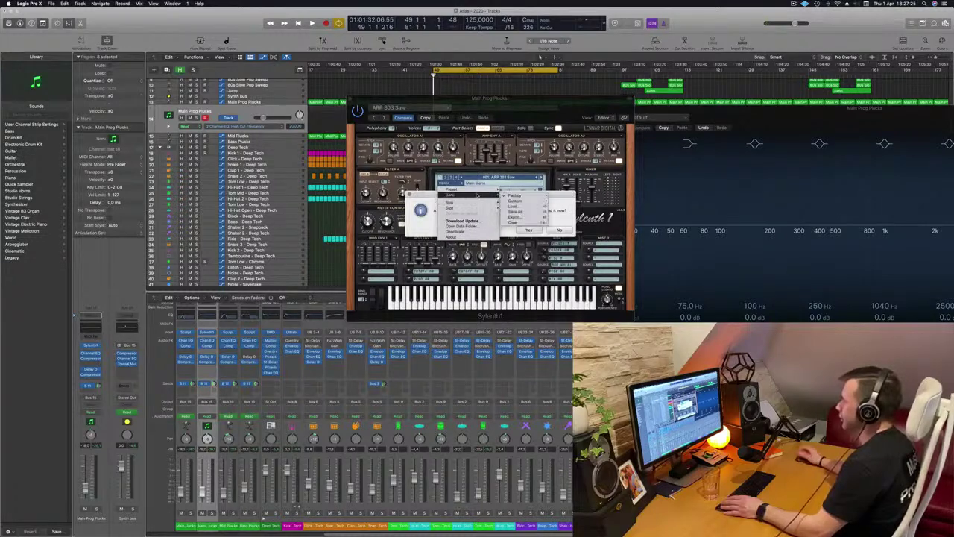
mouse_move(516, 196)
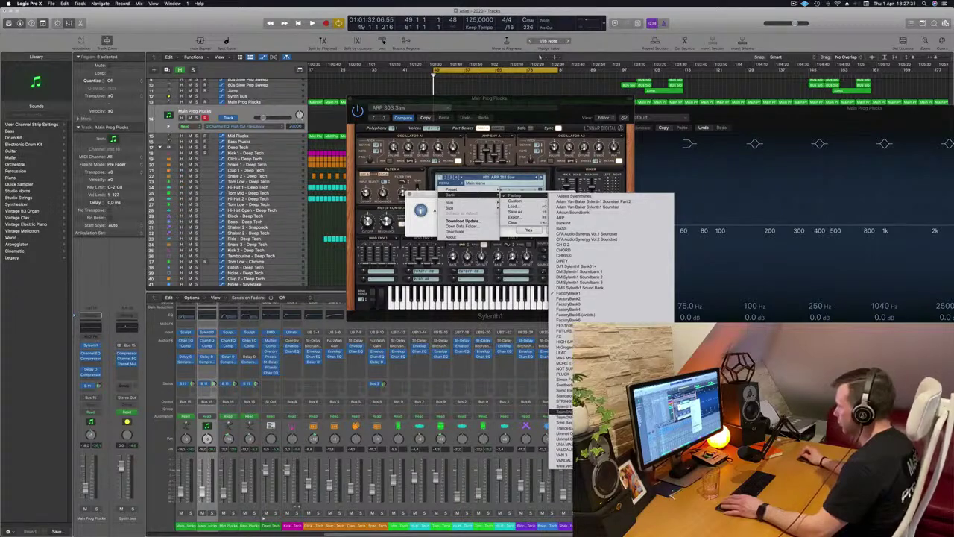
click(565, 406)
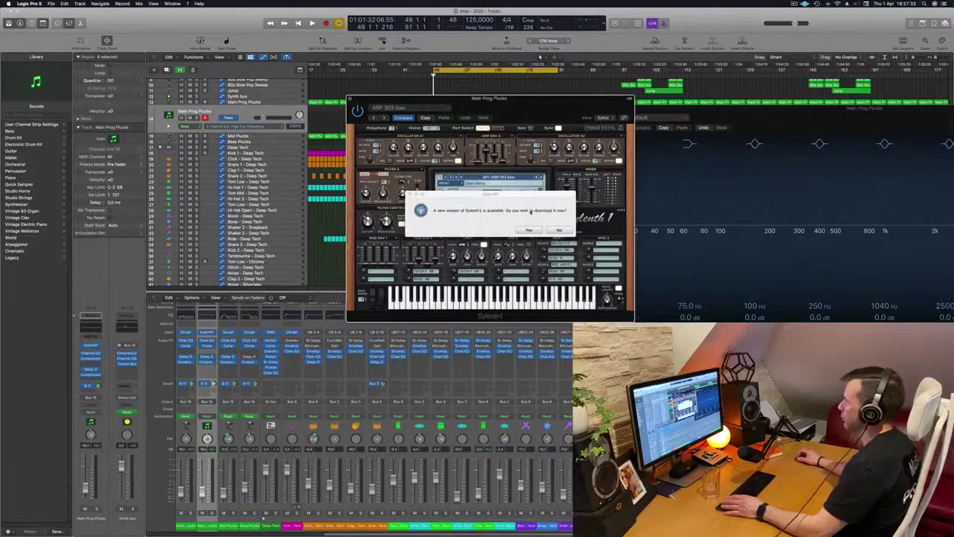
click(560, 231)
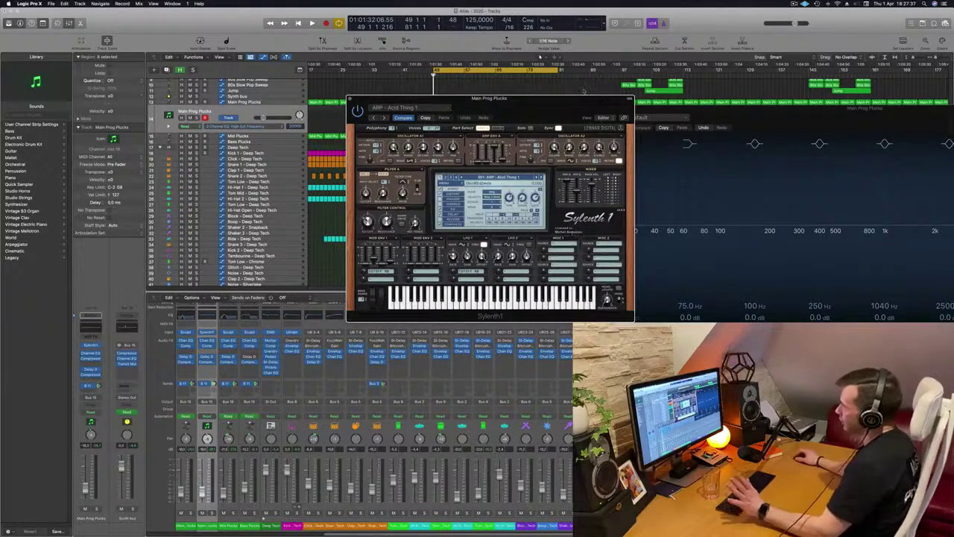
drag(533, 112, 707, 142)
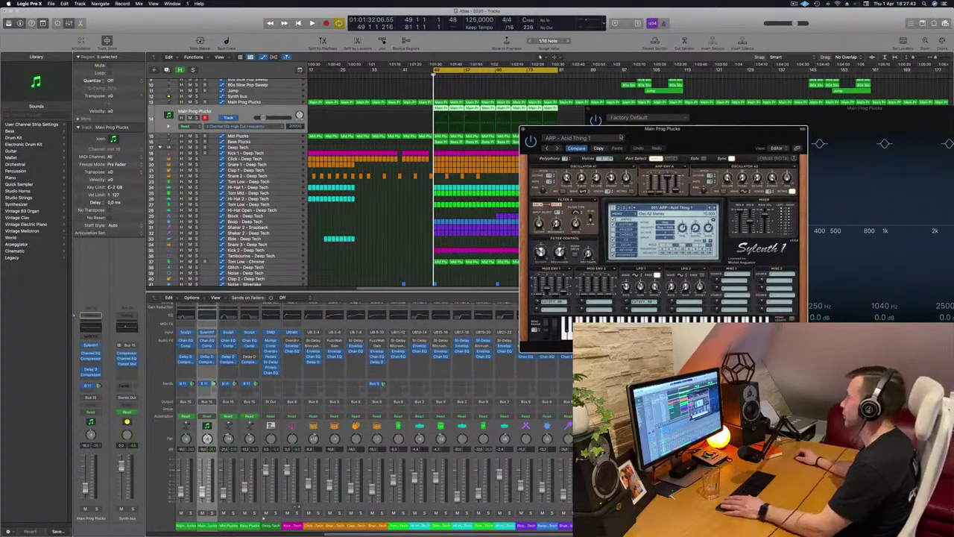
Look through the ARP, LEAD and PLUCK presets in Sylenth1's bank, load PLUCK - 4AM, and move the synth window clear of the mixer
click(664, 210)
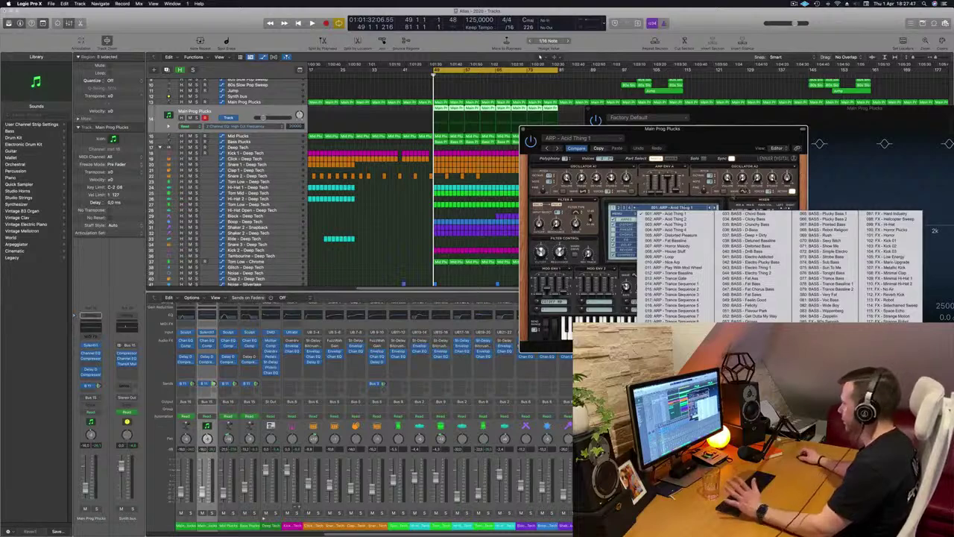
click(704, 200)
click(672, 208)
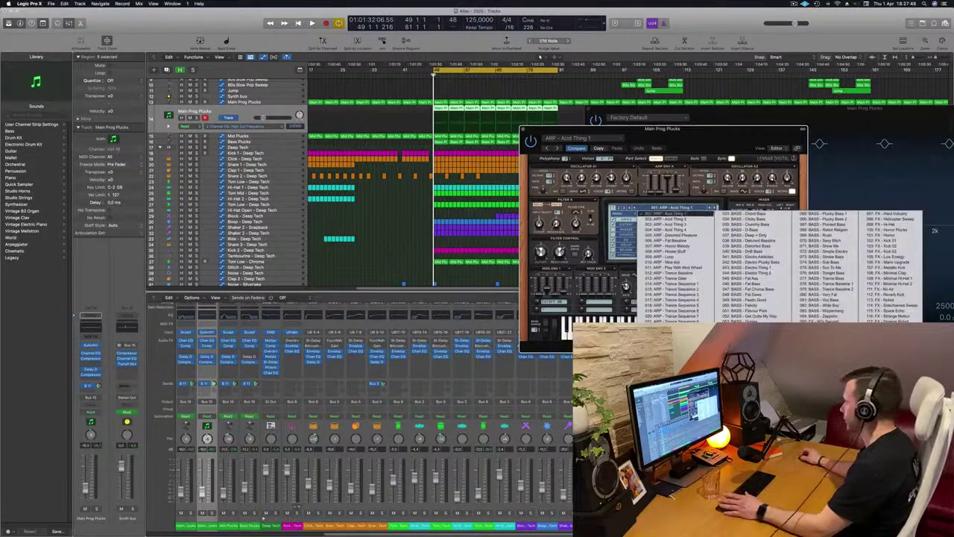
click(619, 208)
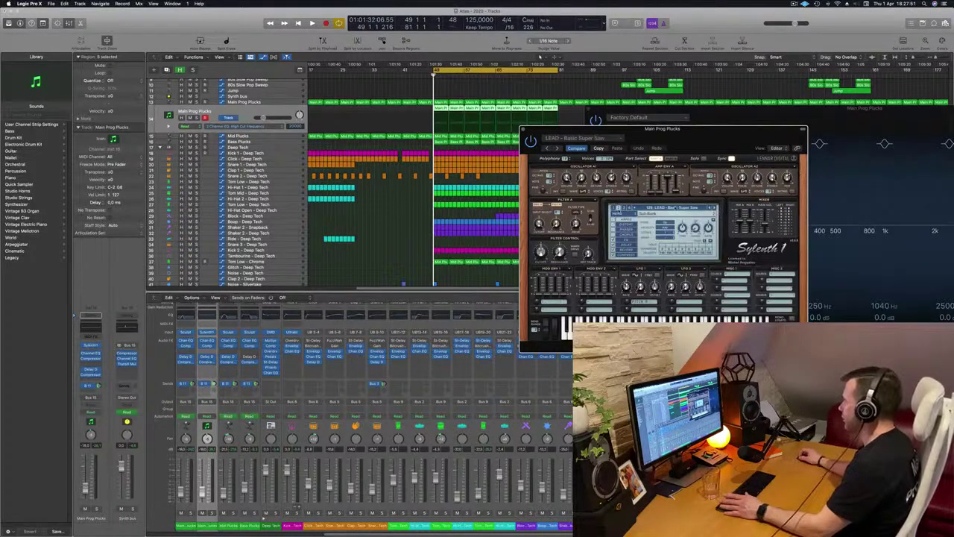
click(660, 211)
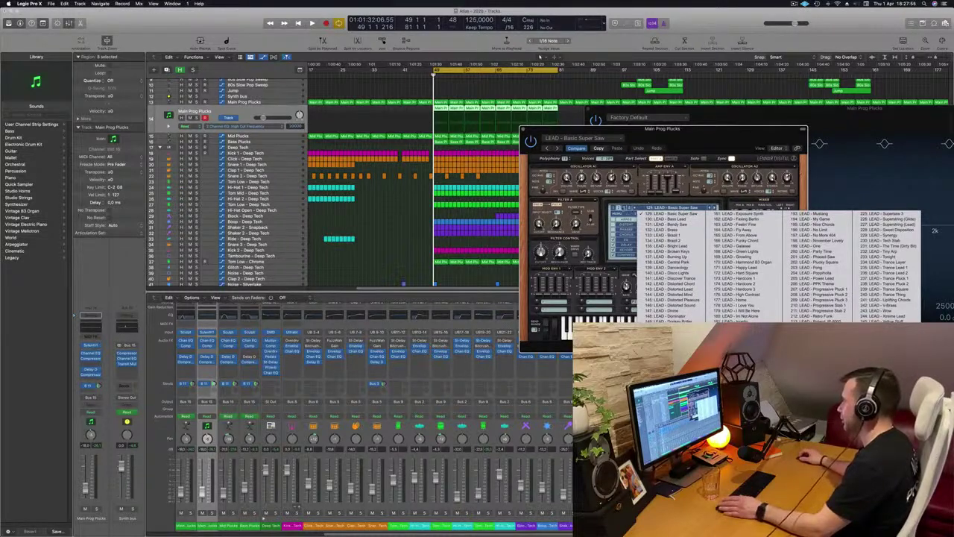
click(624, 208)
click(641, 210)
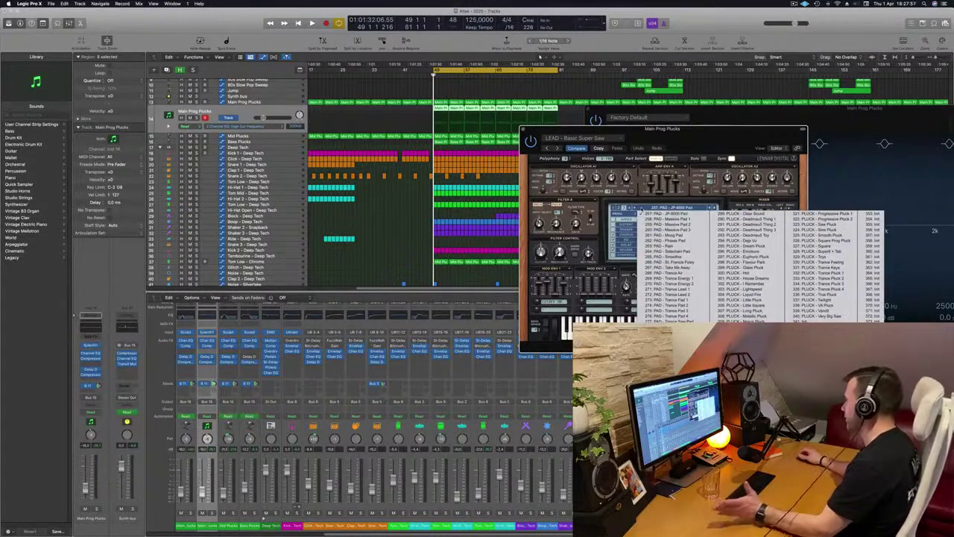
click(669, 330)
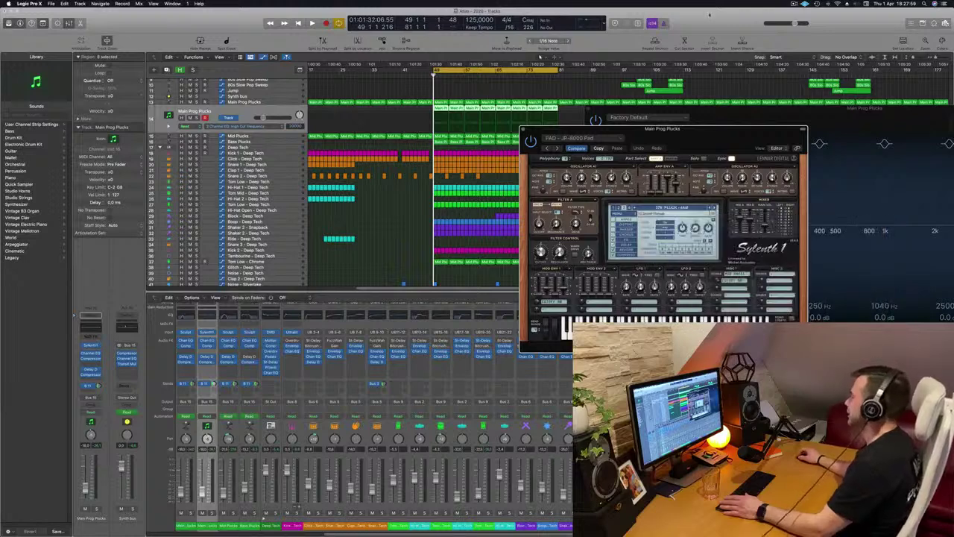
drag(709, 135, 733, 42)
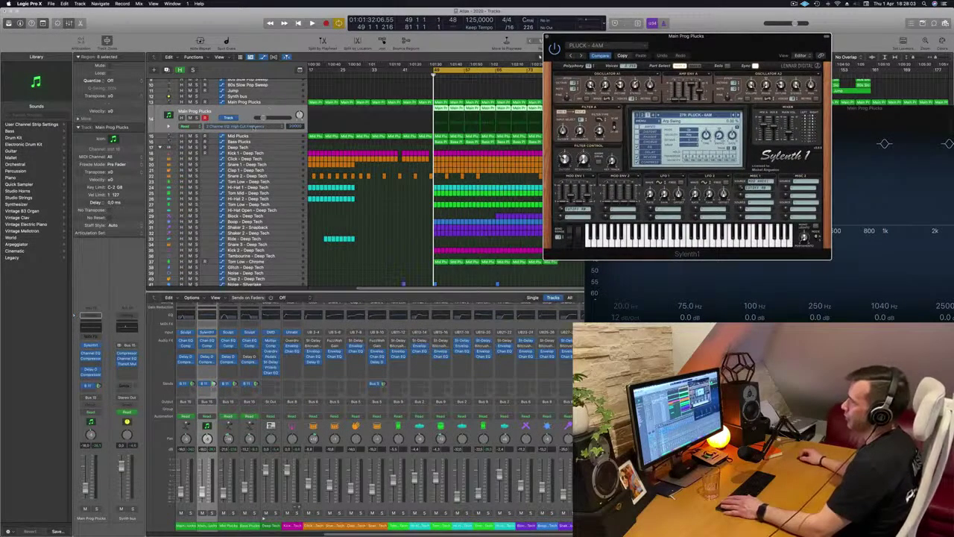
Mute the Mid Plucks track and reselect the duplicate Main Prog Plucks track
click(259, 136)
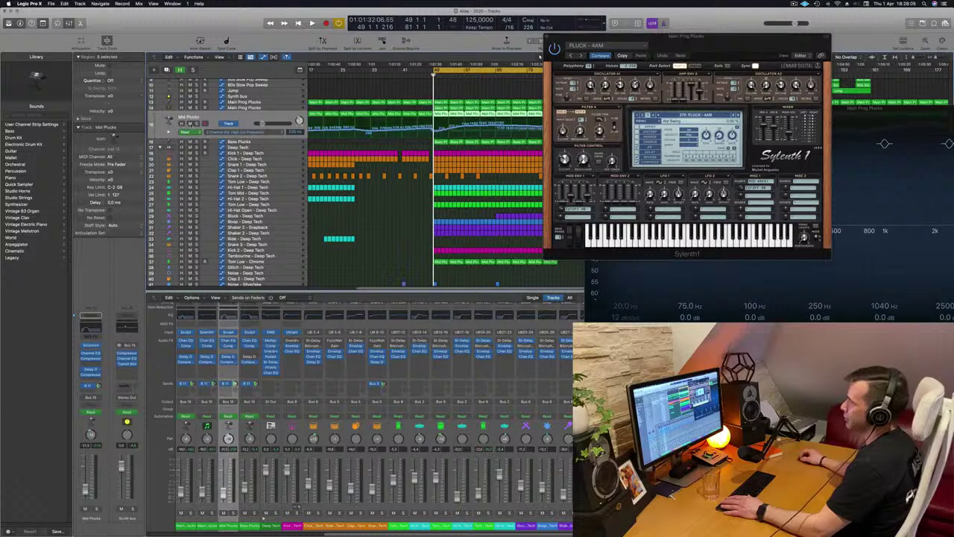
key(m)
click(274, 108)
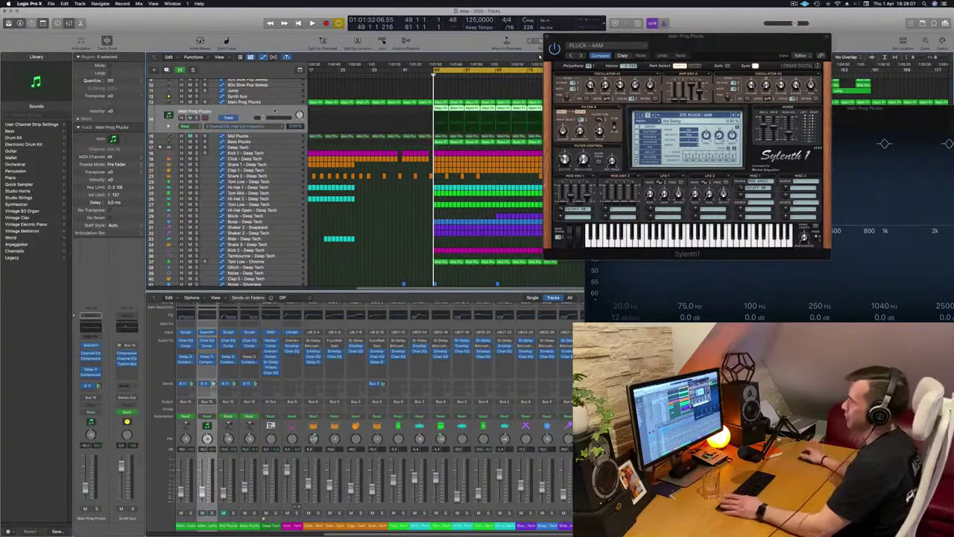
Audition the PLUCK - 4AM sound with the track from bar 49 and move the Sylenth1 window below the arrangement
key(space)
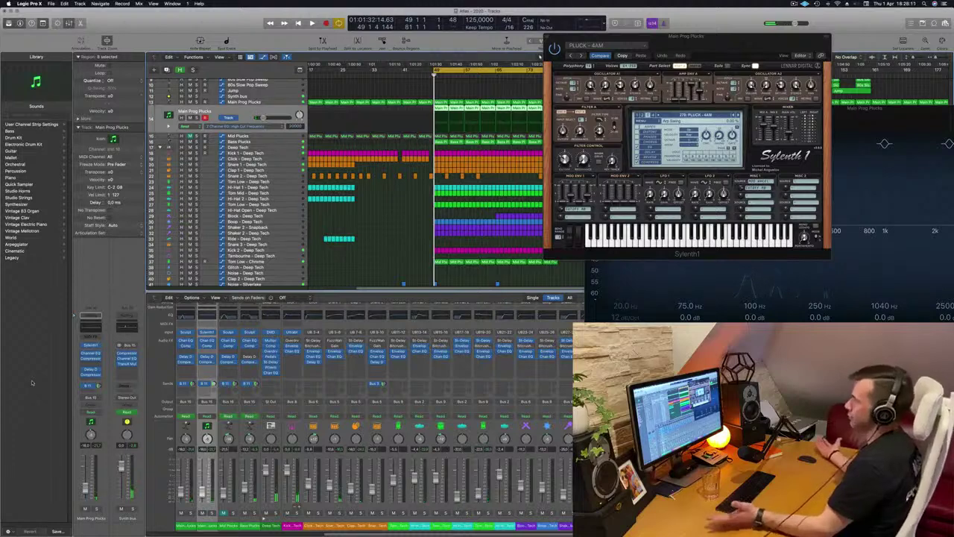
key(space)
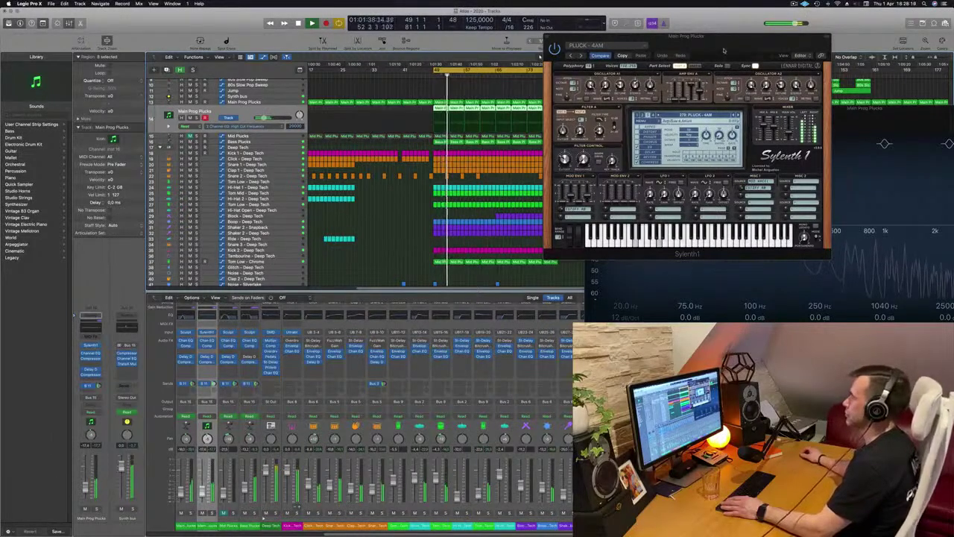
drag(746, 43, 533, 255)
key(space)
key(space)
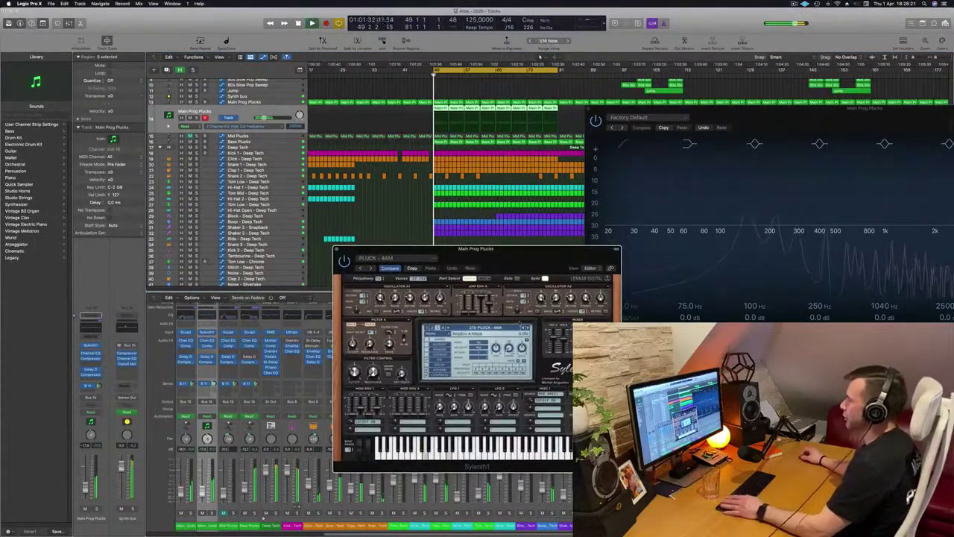
Step through the following Sylenth1 pluck presets during playback, from Alt+F4 to Basic Progressive 1
click(528, 328)
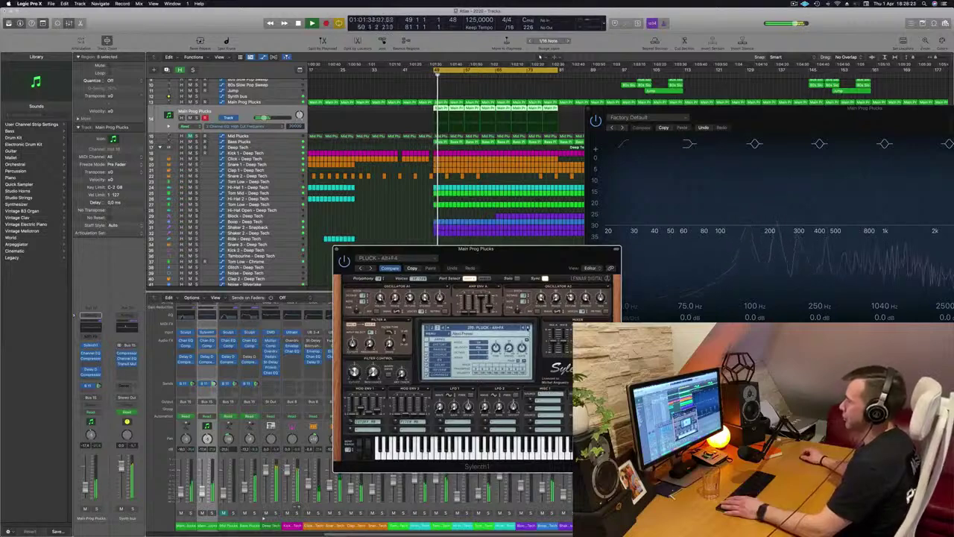
click(528, 328)
click(527, 327)
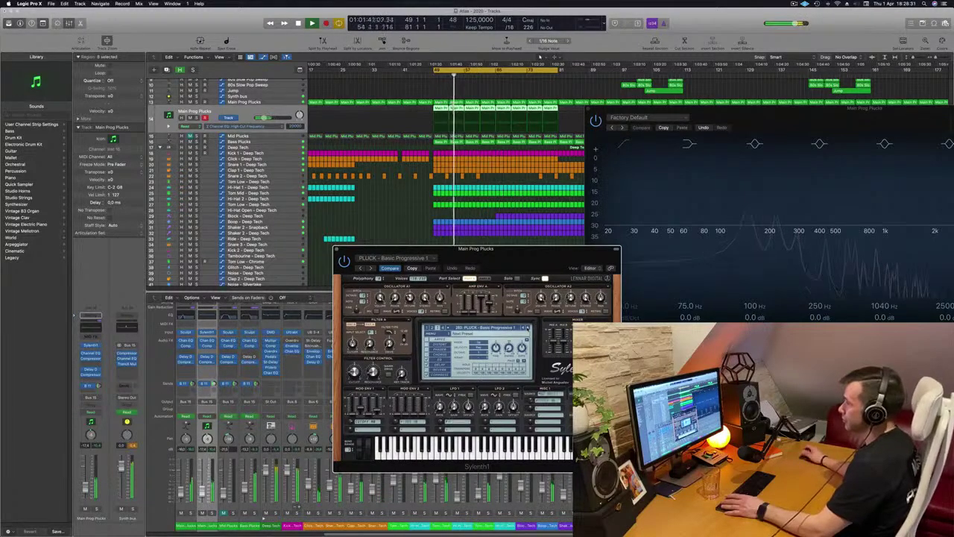
Open the duplicate Main Prog Plucks track's Delay Designer, lower its output mix slider, and move the delay window aside
click(90, 370)
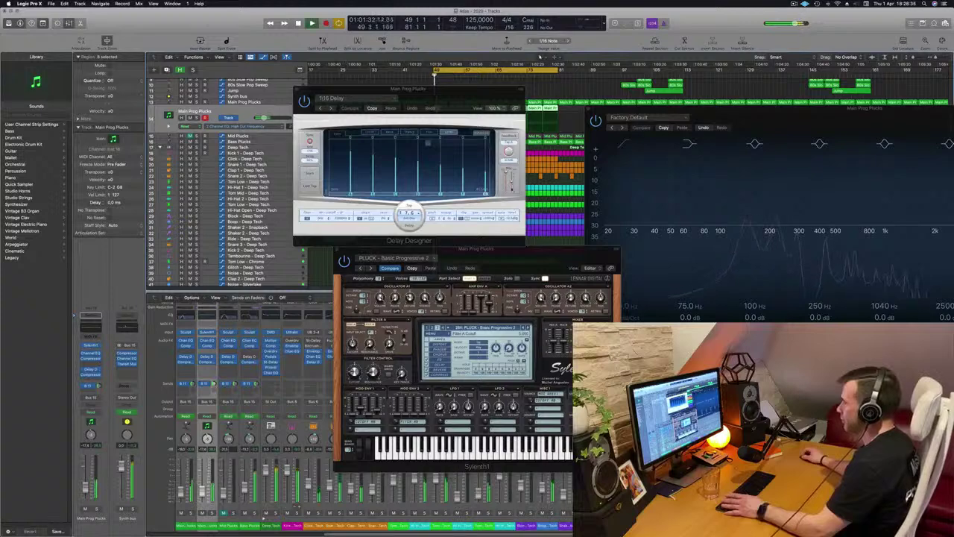
drag(512, 181, 511, 191)
drag(408, 89, 915, 96)
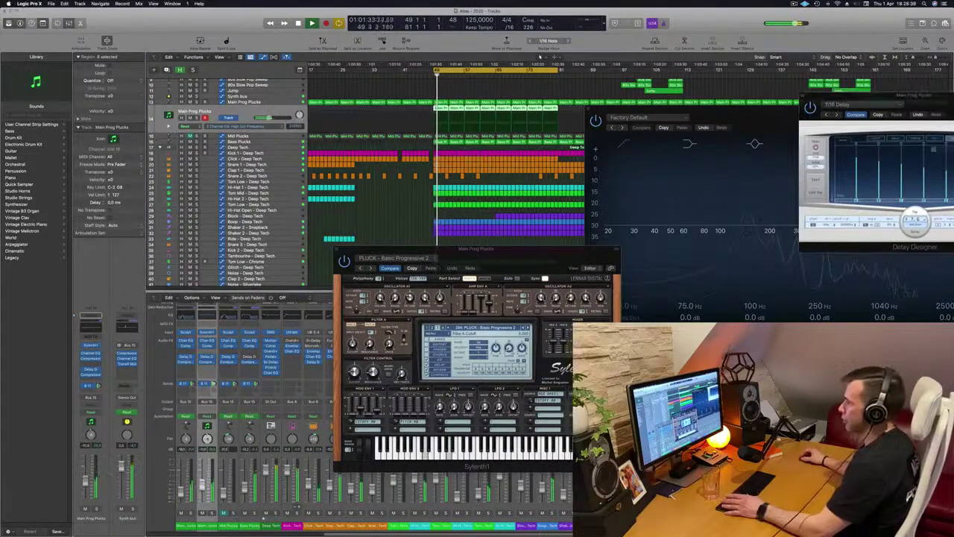
Audition further Sylenth1 pluck presets during playback, from Big Bells through Broken Keys and Child to Deadmau5 Thing 1
click(528, 328)
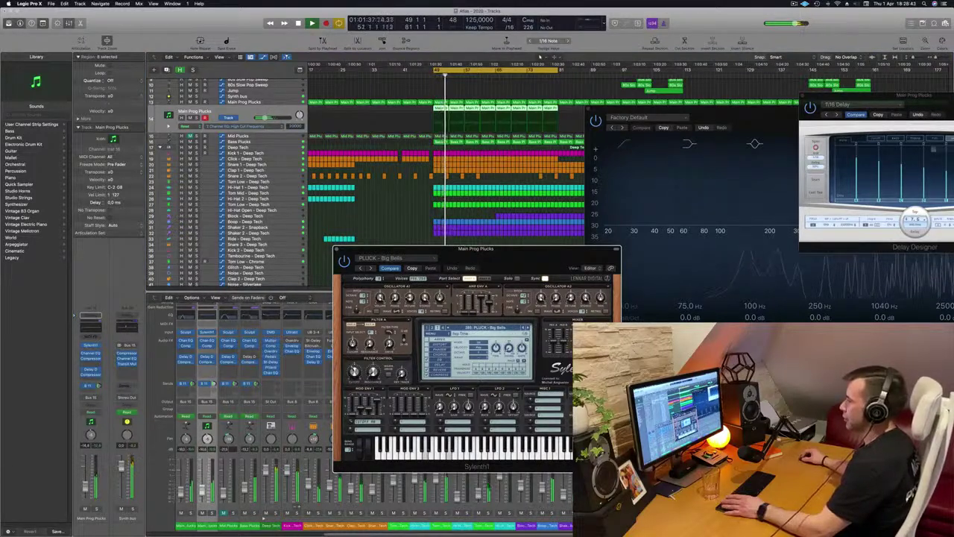
click(528, 328)
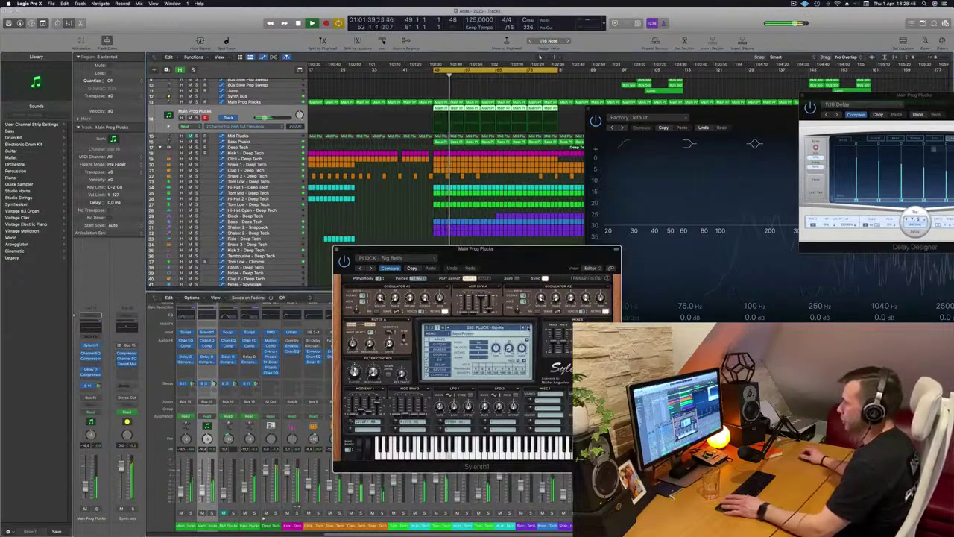
click(529, 328)
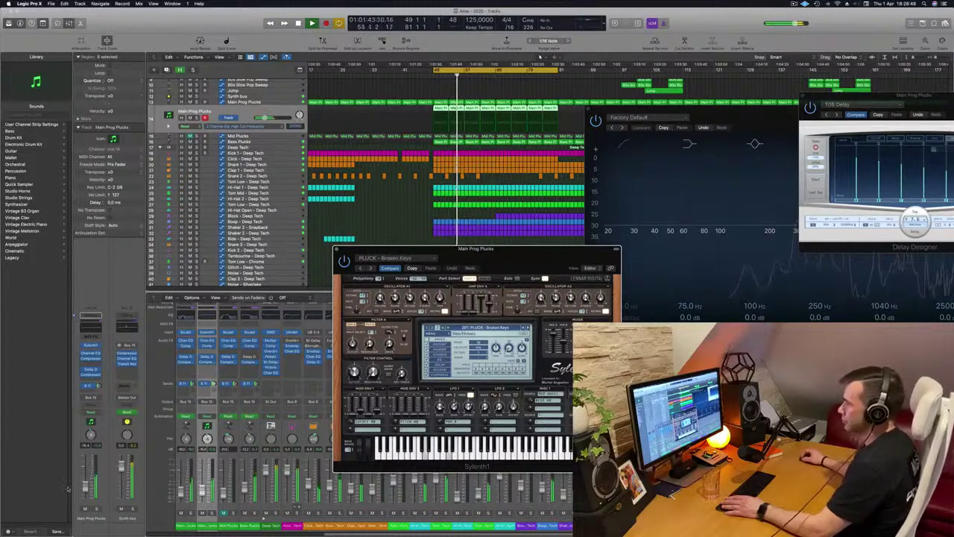
click(529, 328)
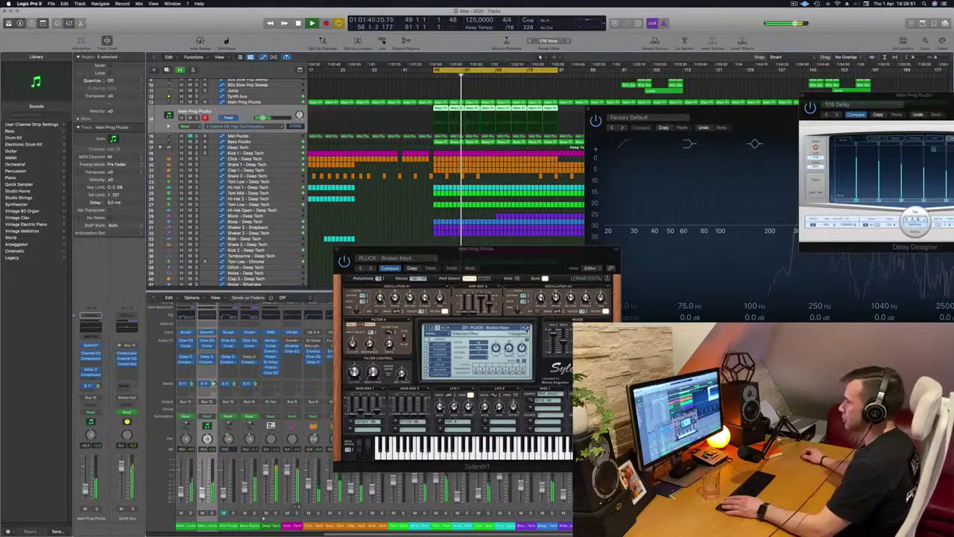
click(529, 328)
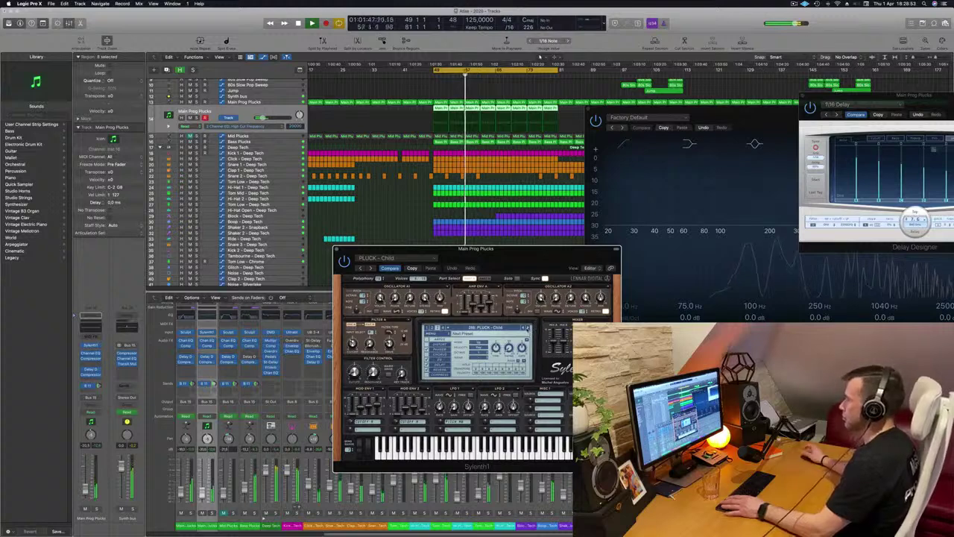
click(527, 328)
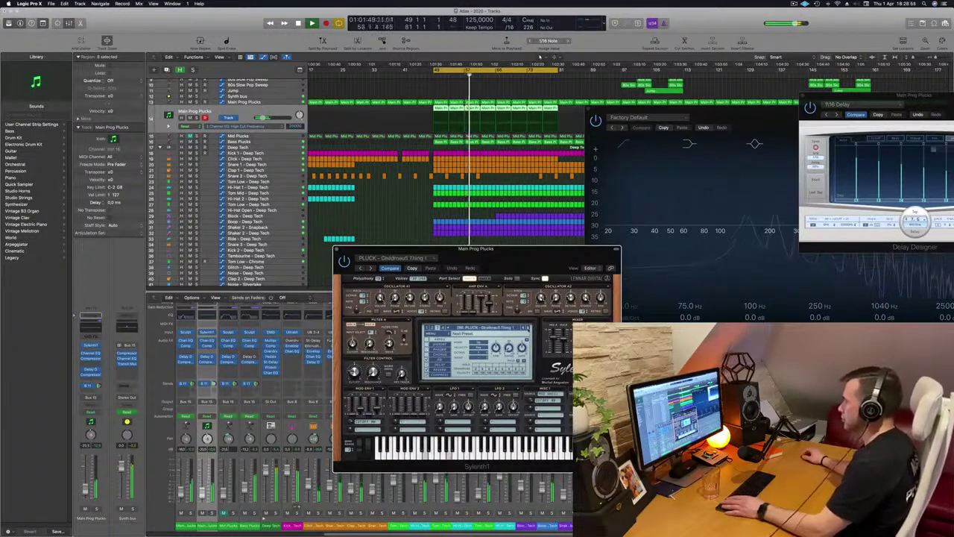
click(527, 328)
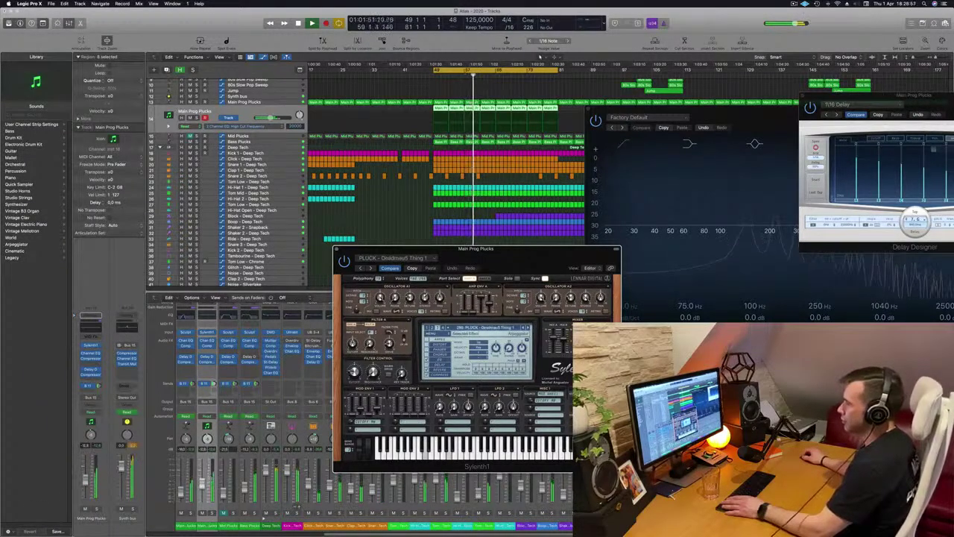
Raise the duplicate Main Prog Plucks channel's volume slightly and step through more pluck presets up to House Dreams
drag(85, 492, 86, 483)
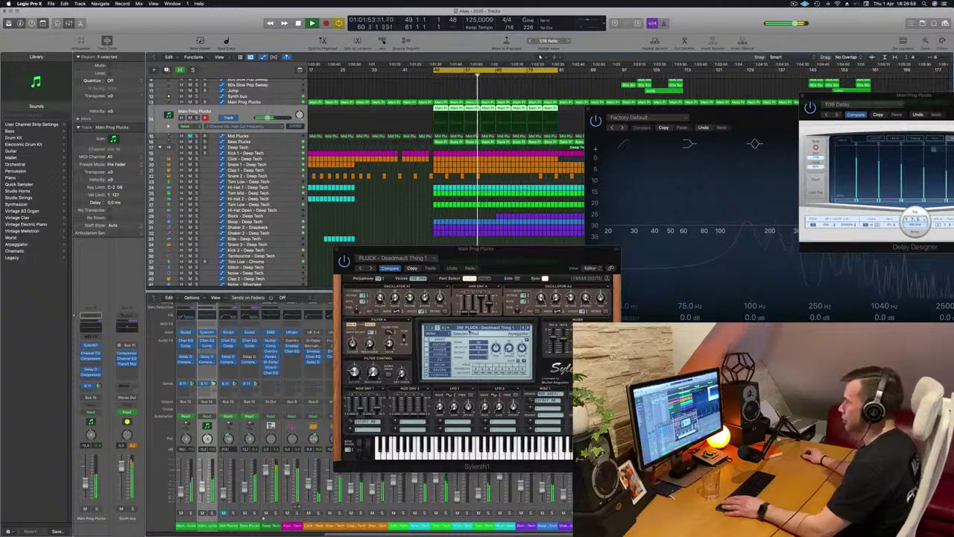
click(527, 328)
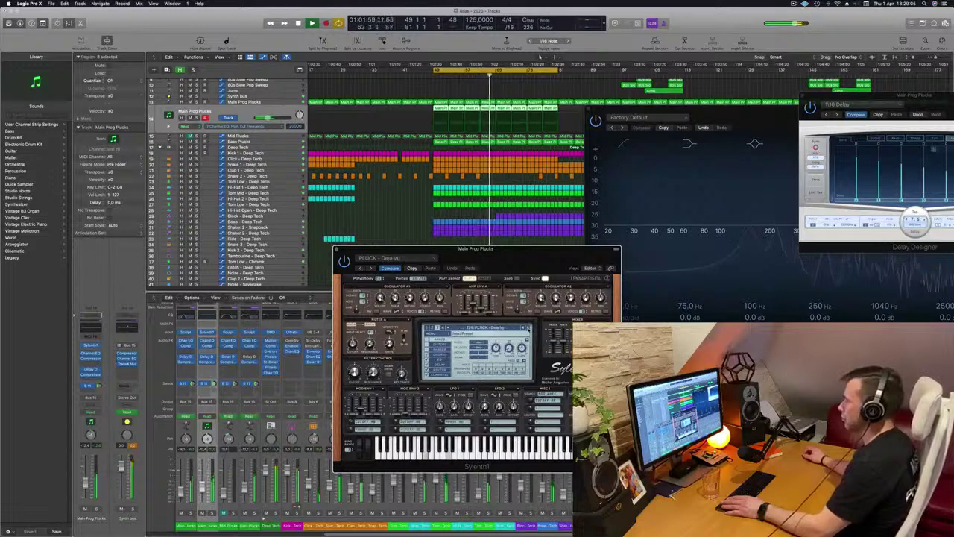
click(528, 328)
click(528, 328)
click(528, 328)
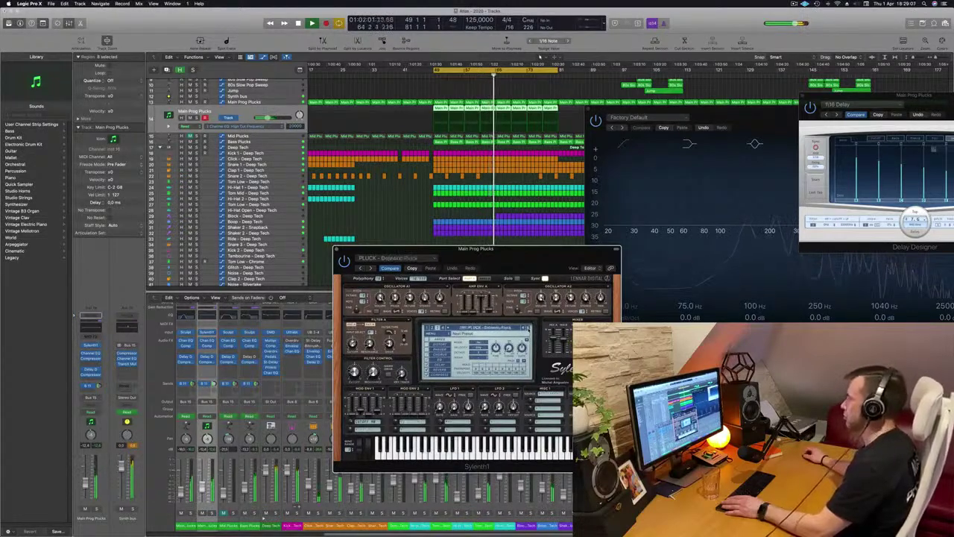
click(528, 328)
click(528, 328)
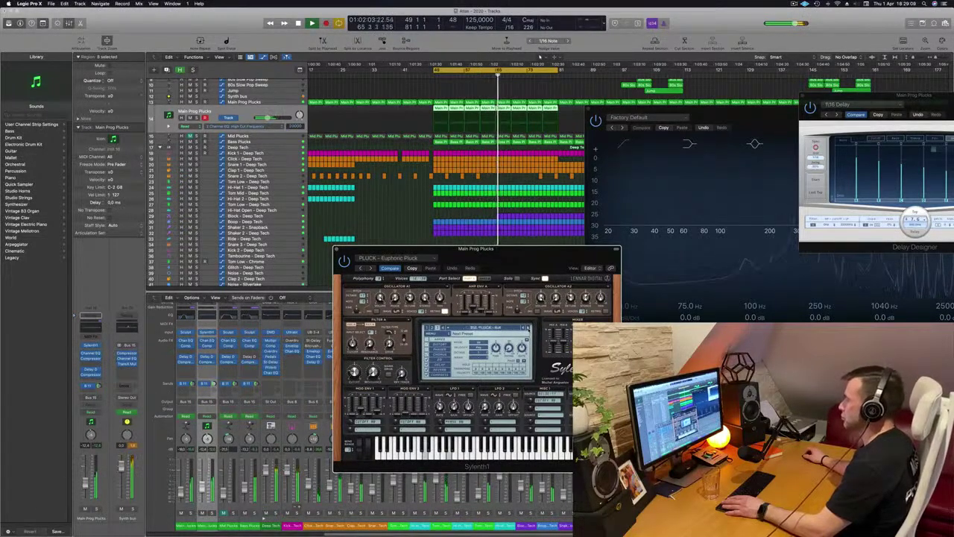
click(528, 328)
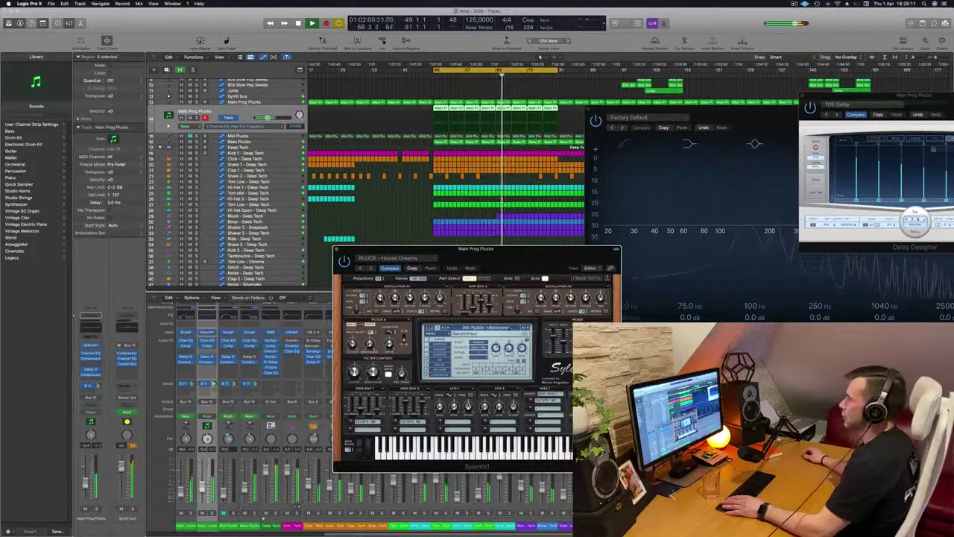
Switch Sylenth1 back to PLUCK - 4AM, replay from bar 49, and raise the duplicate Main Prog Plucks channel's volume slightly
click(508, 328)
click(487, 453)
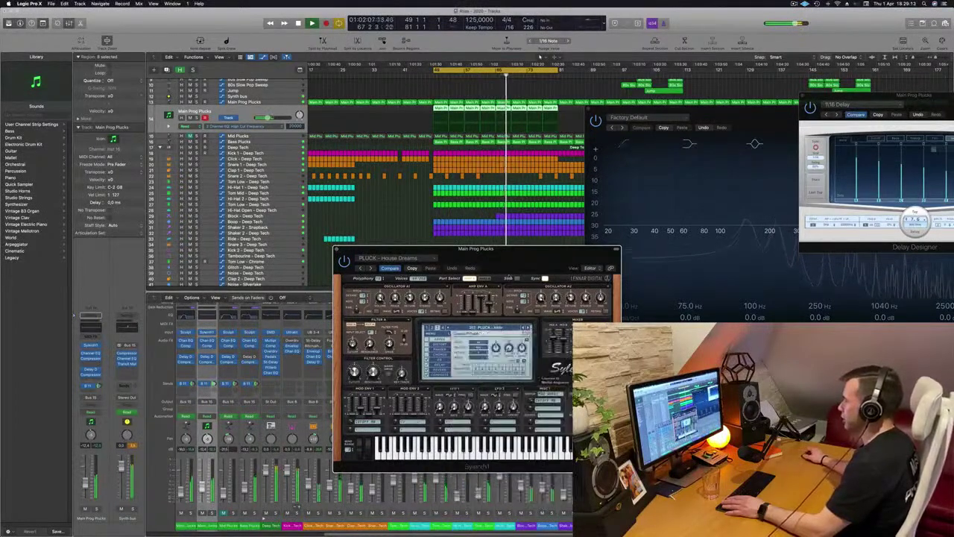
drag(477, 248, 519, 187)
key(Return)
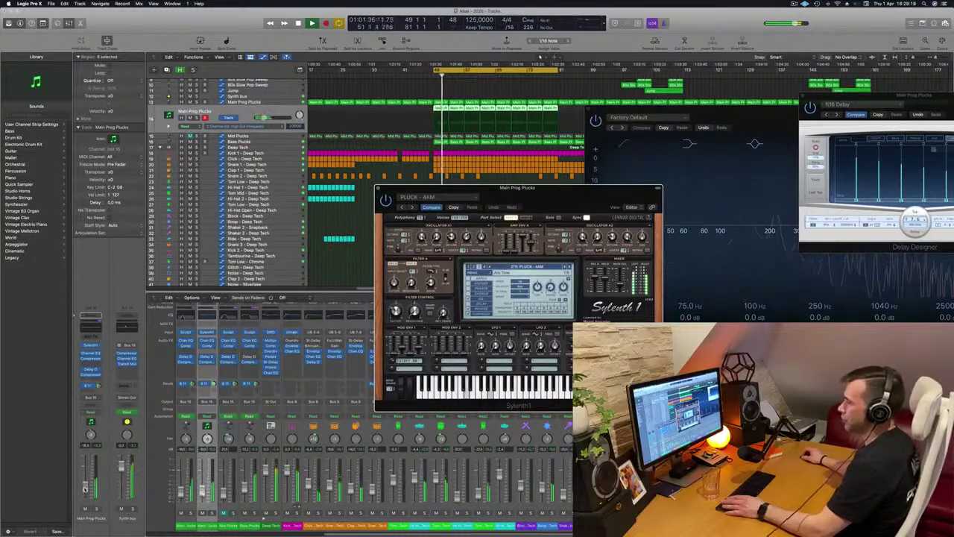
click(85, 489)
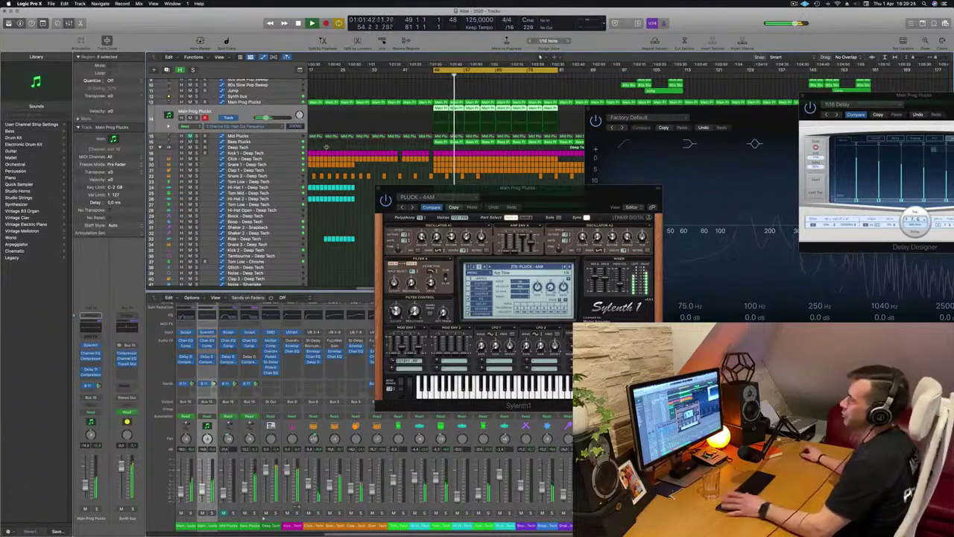
Select the Synth bus track and move the Sylenth1 window lower to uncover the arrangement during playback
click(234, 91)
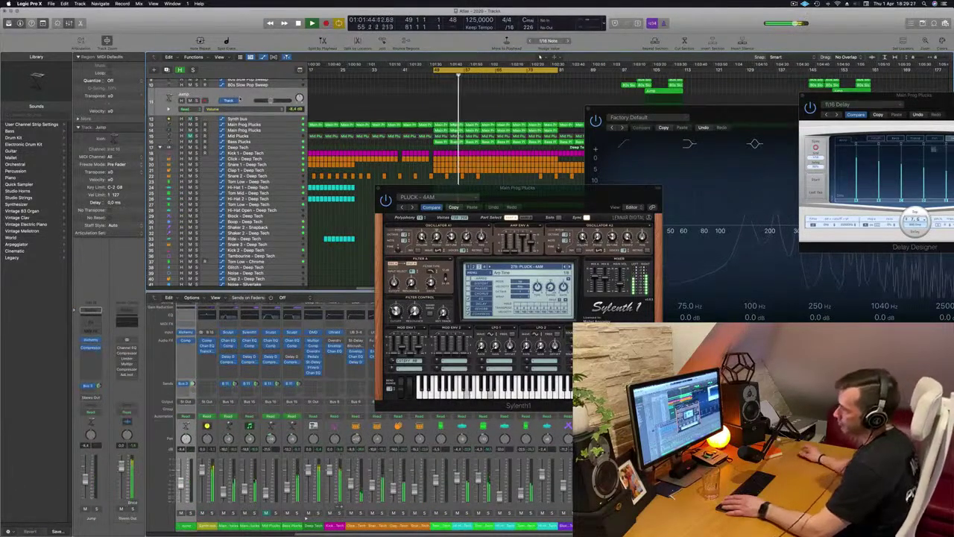
scroll(306, 110, up, 2)
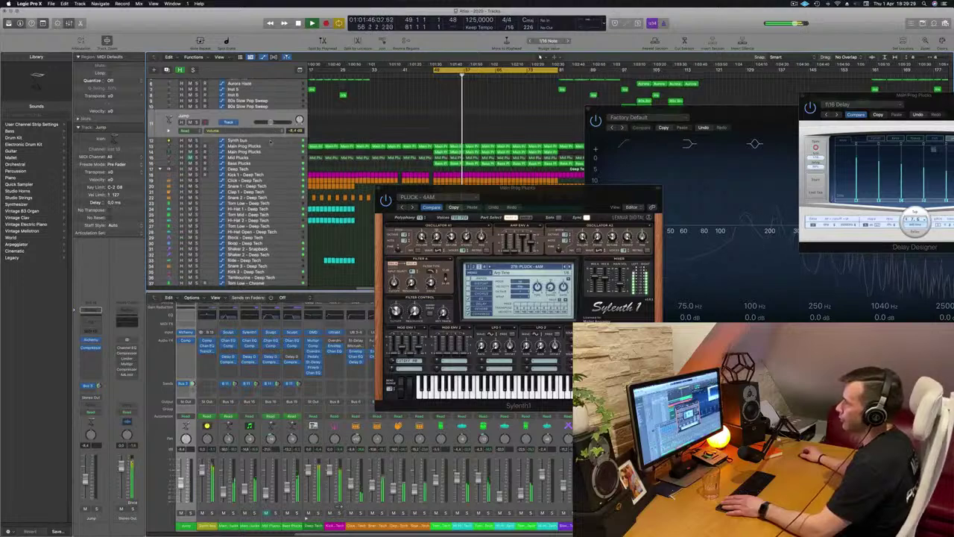
click(254, 140)
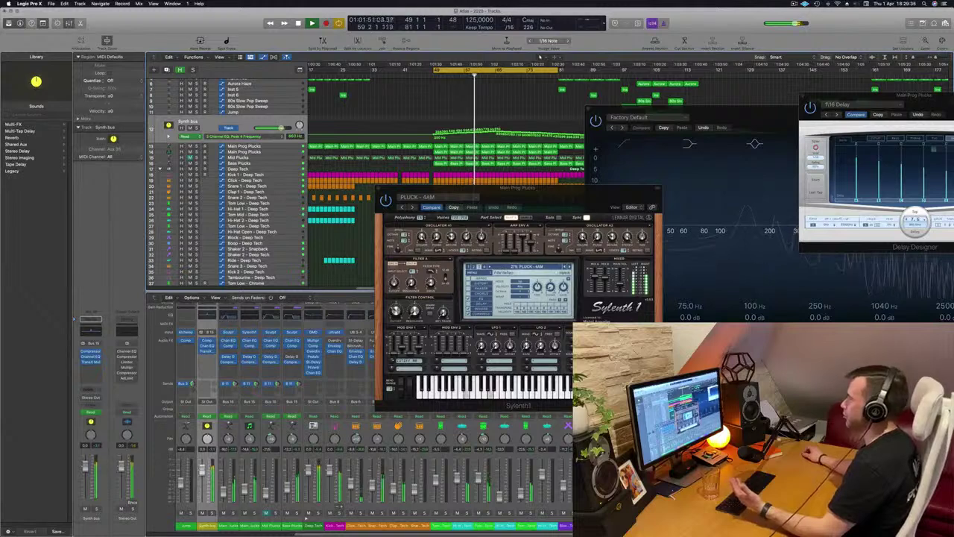
drag(557, 197, 522, 233)
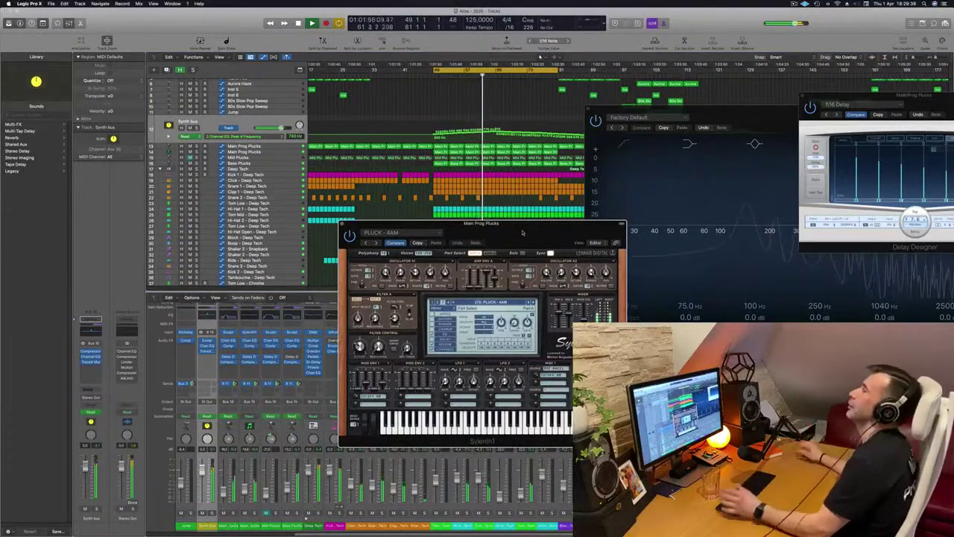
Select the duplicate Main Prog Plucks track and close its Sylenth1 and Channel EQ windows to uncover the arrangement
drag(523, 234, 456, 218)
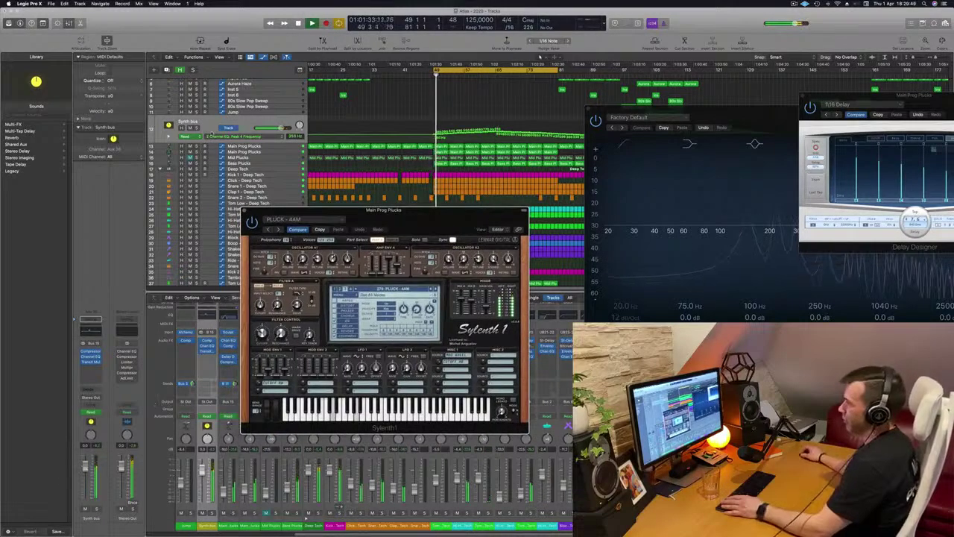
click(272, 154)
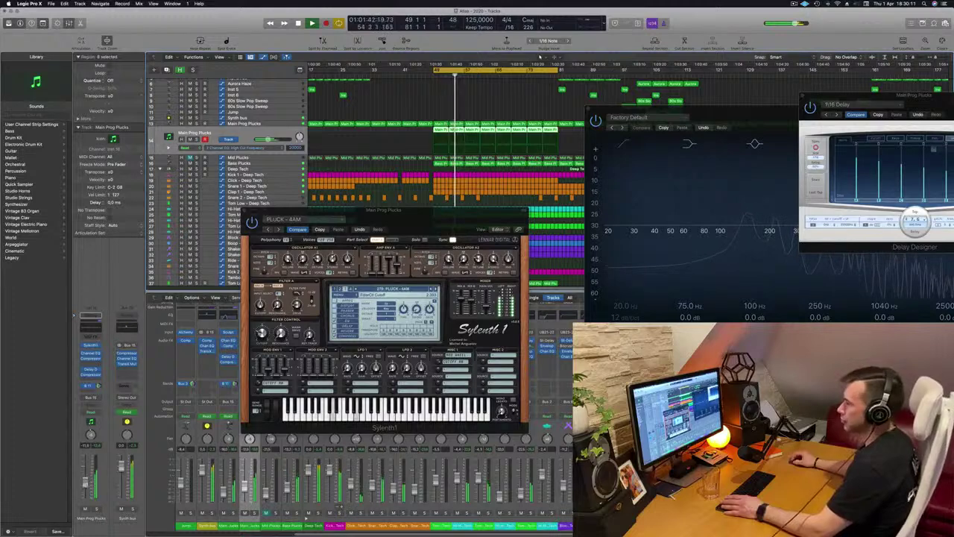
drag(442, 212, 373, 211)
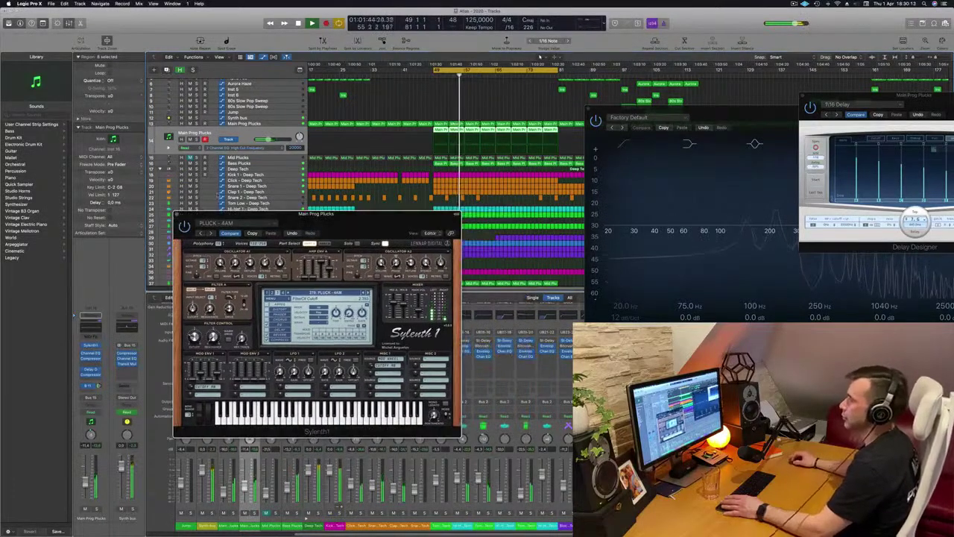
click(178, 209)
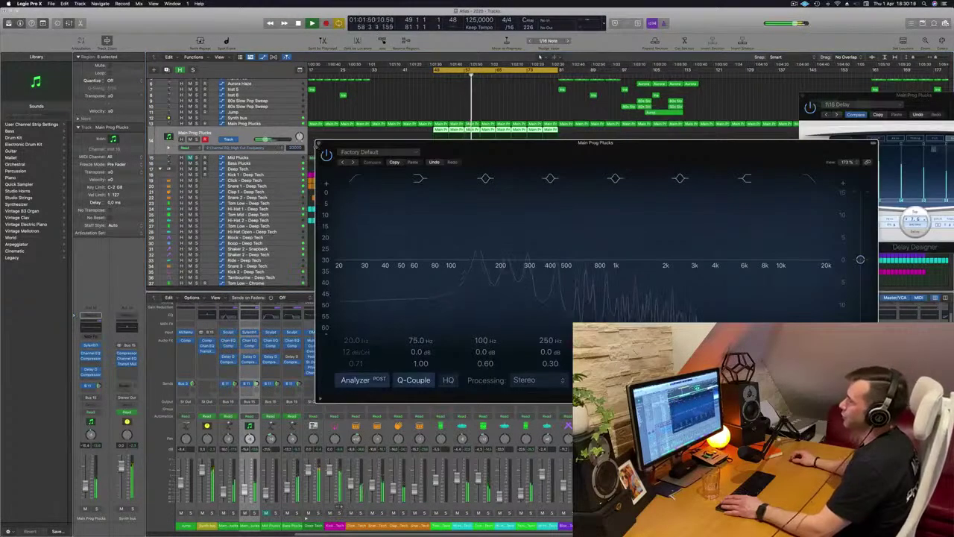
key(super+w)
scroll(455, 134, up, 3)
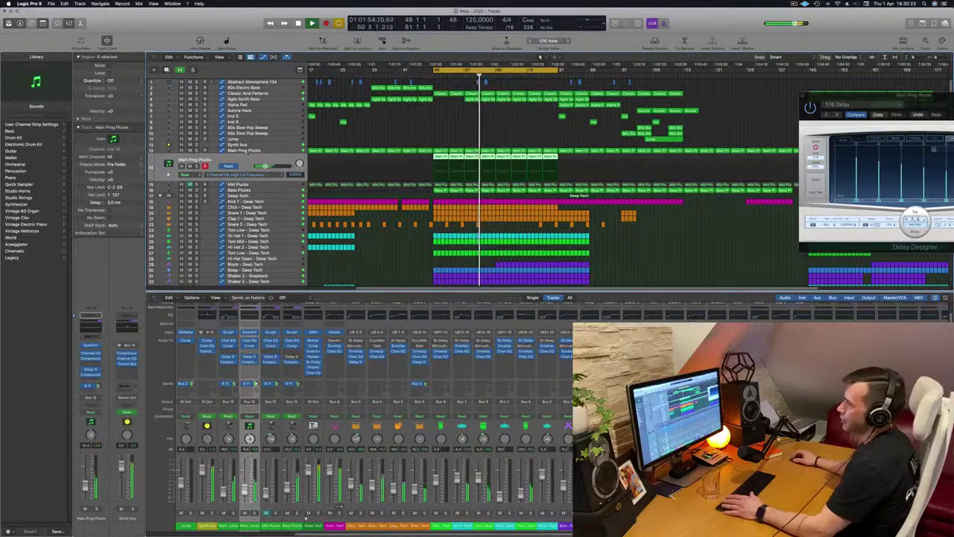
Restart playback from bar 49 and set the duplicate Main Prog Plucks track's automation mode to Touch
key(space)
key(space)
click(92, 414)
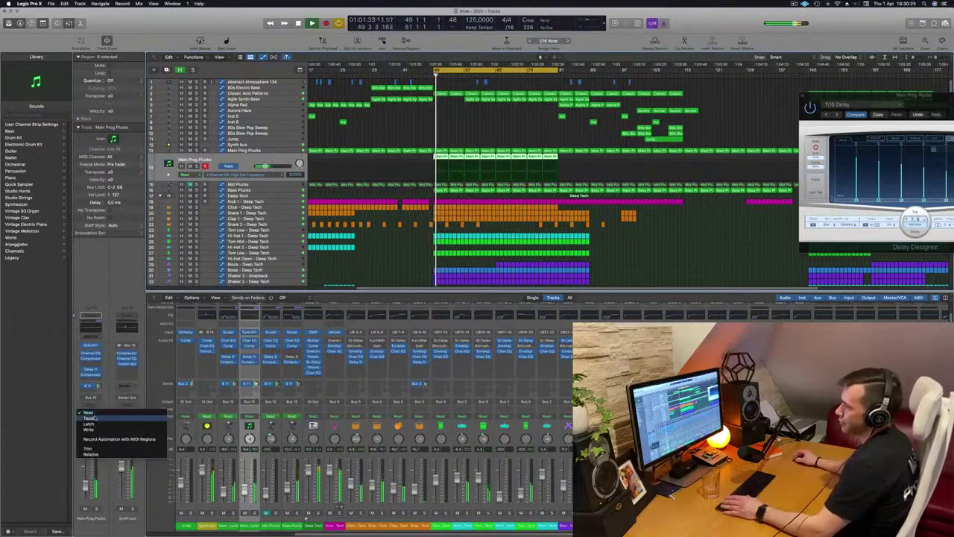
click(106, 421)
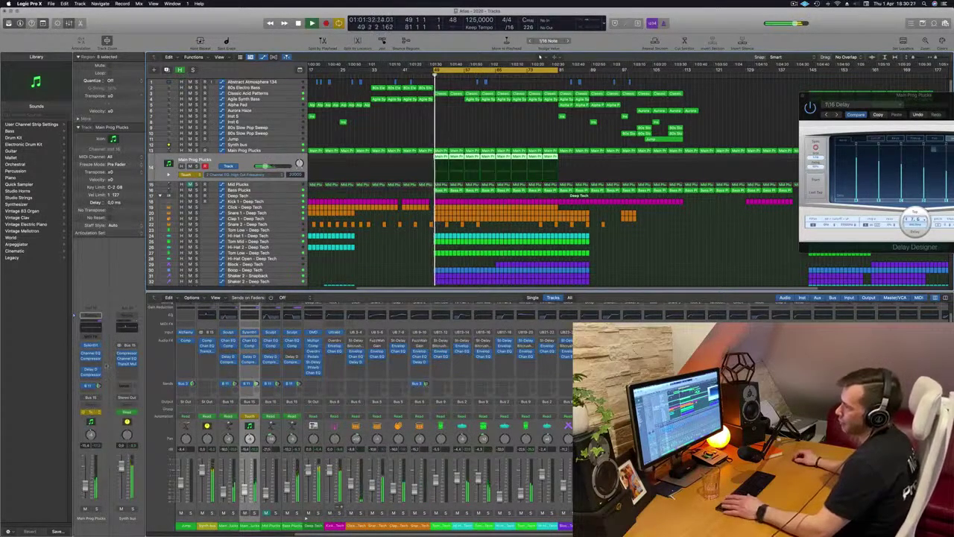
Bring a Sylenth1 filter parameter into the duplicate Main Prog Plucks automation lane, shape its curve toward bar 80, and select the Synth bus track
click(91, 345)
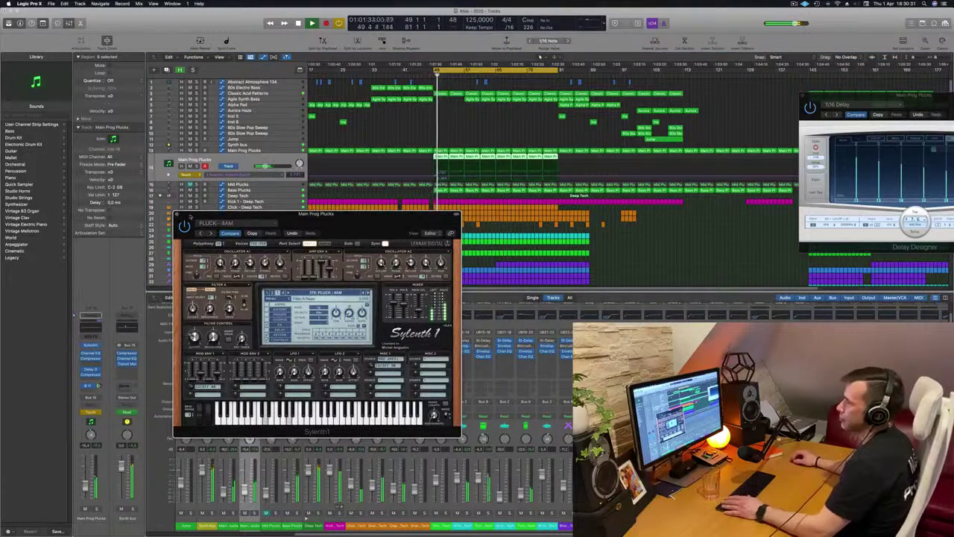
click(176, 215)
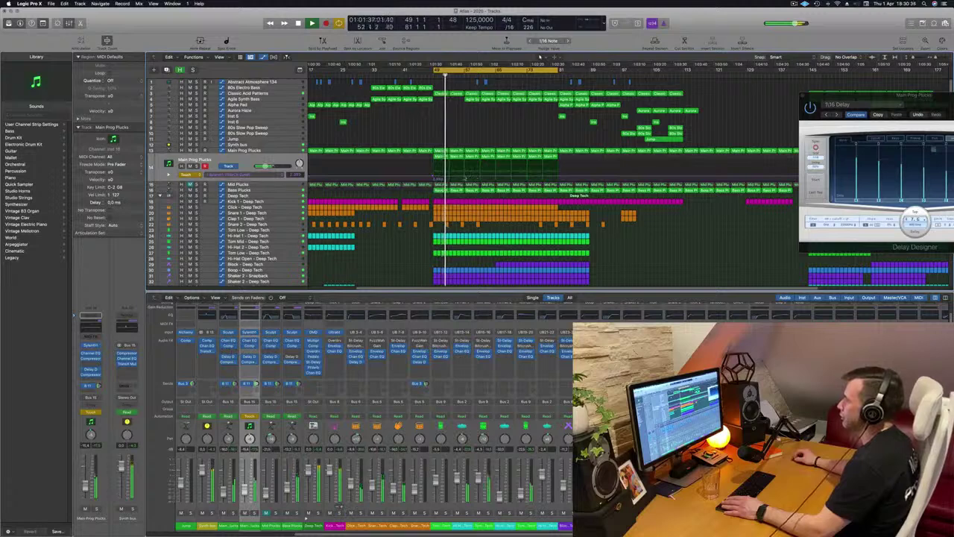
drag(464, 176, 557, 178)
click(246, 145)
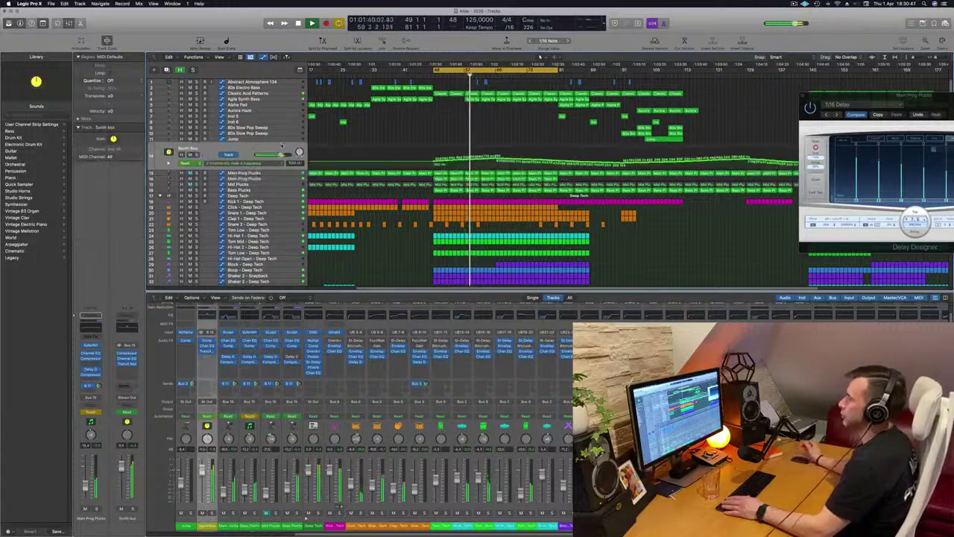